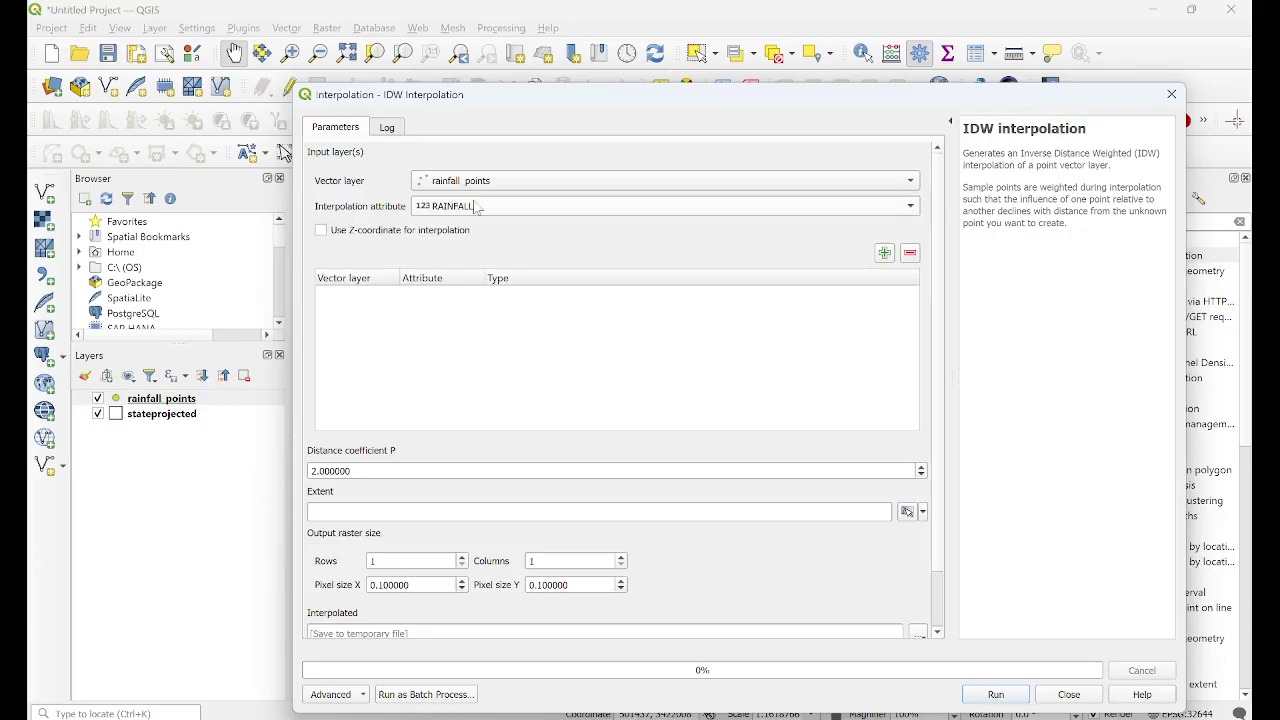
- Look over the RAINFALL values in the rainfall_points attribute table
{"action": "left_click", "coordinate": [1068, 694]}
{"action": "right_click", "coordinate": [161, 399]}
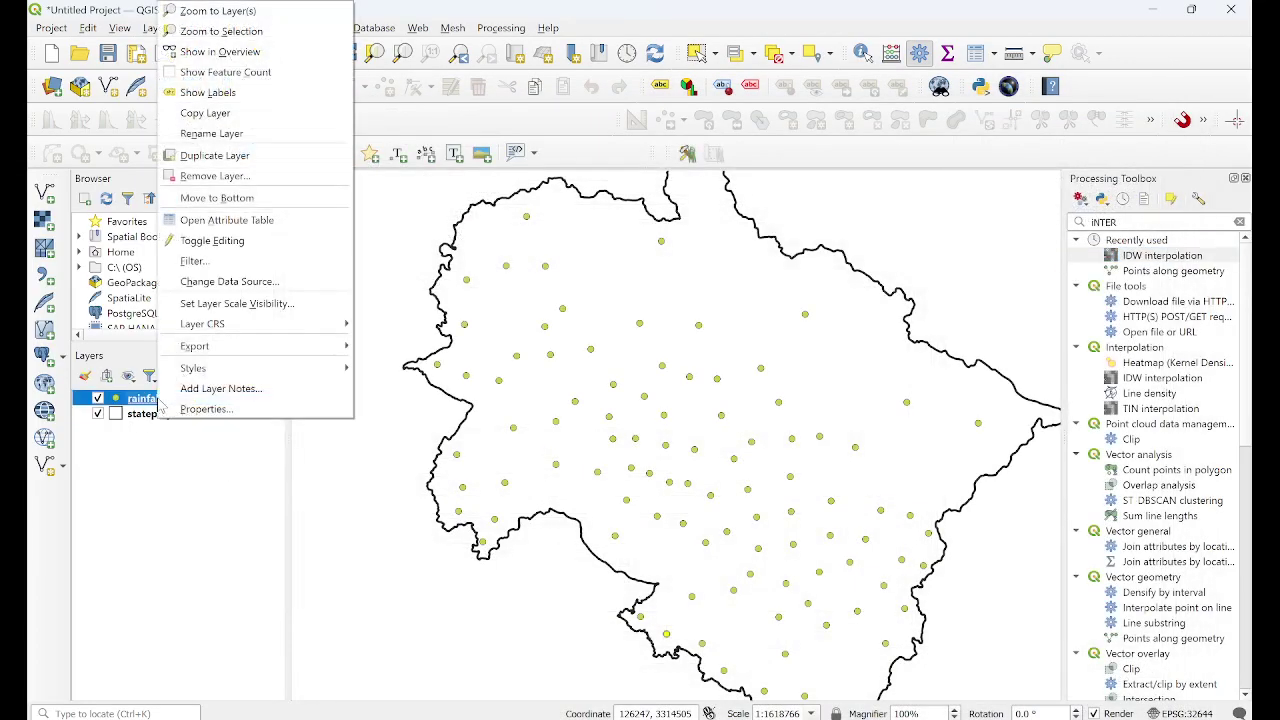
{"action": "left_click", "coordinate": [200, 218]}
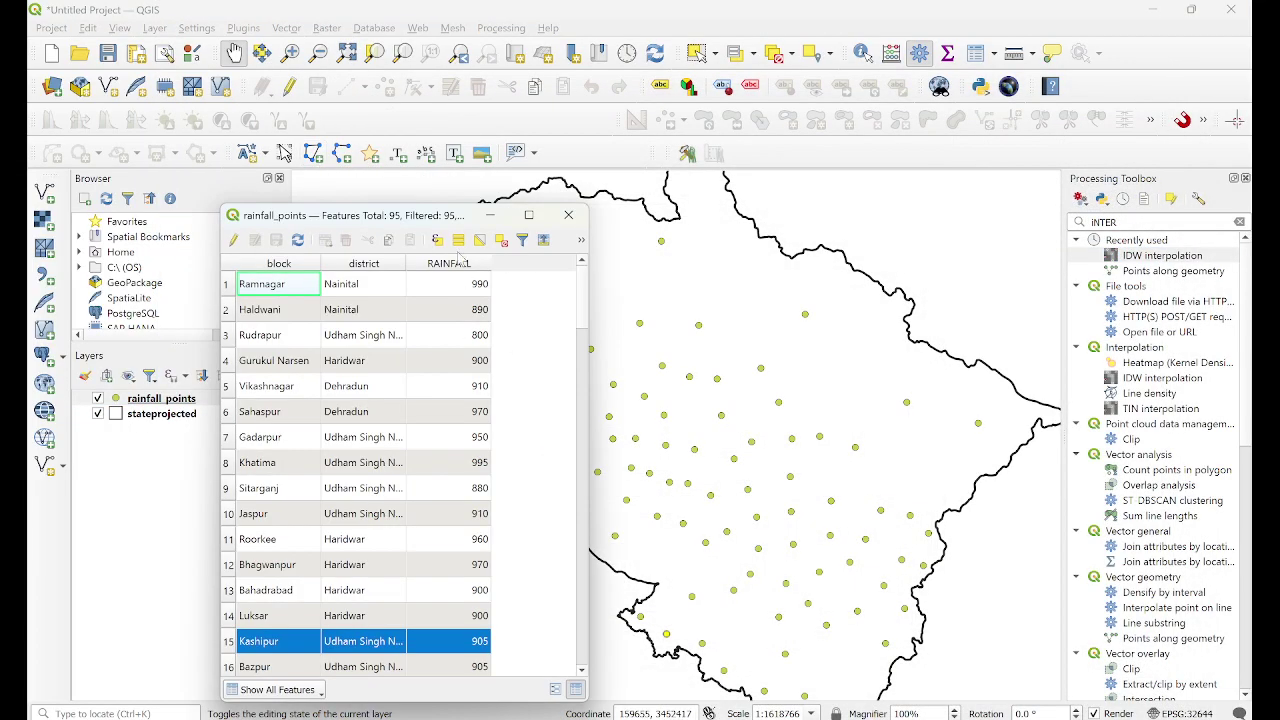
{"action": "left_click", "coordinate": [568, 215]}
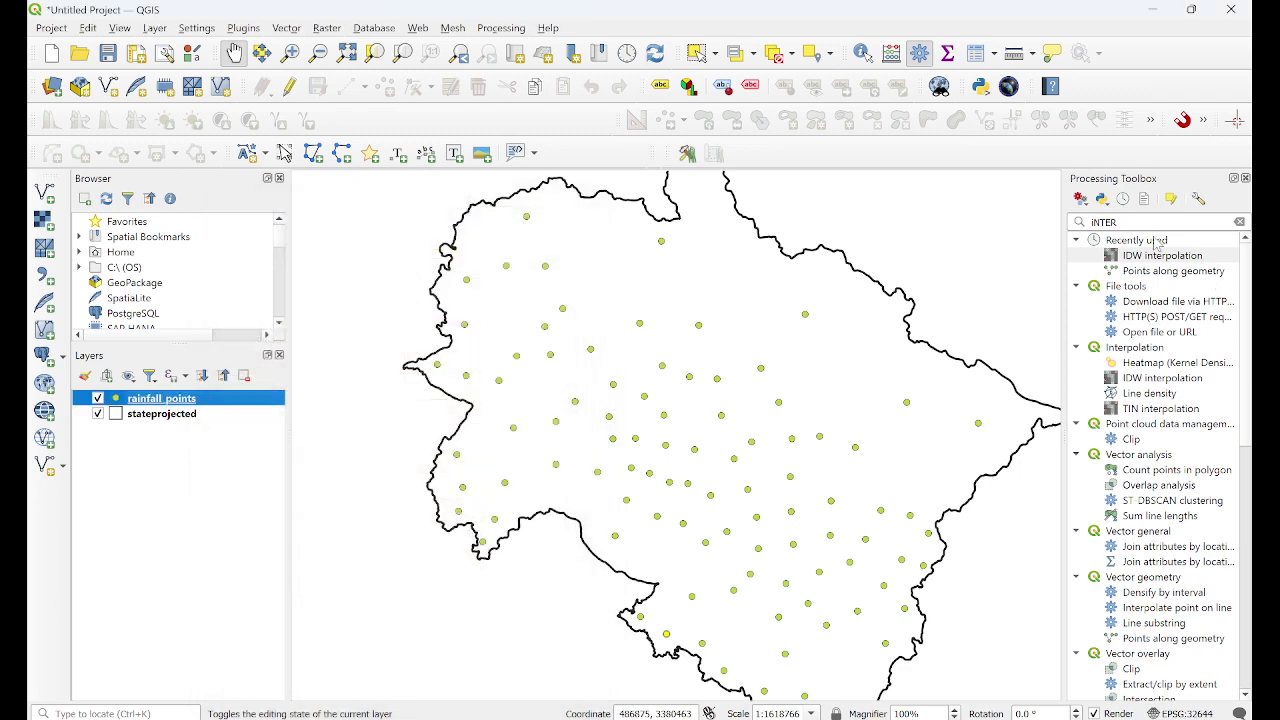
- Set up an IDW interpolation using the RAINFALL attribute of rainfall_points, with the extent calculated from the stateprojected layer
{"action": "double_click", "coordinate": [1160, 255]}
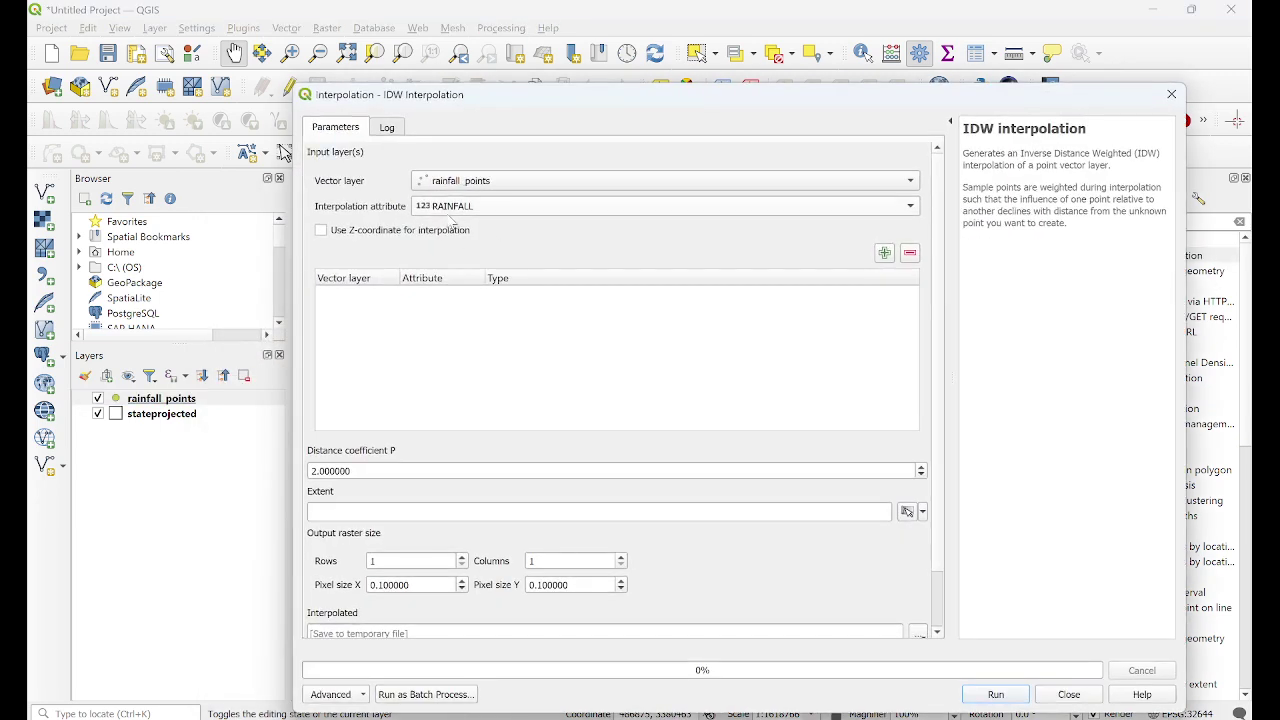
{"action": "left_click", "coordinate": [886, 254]}
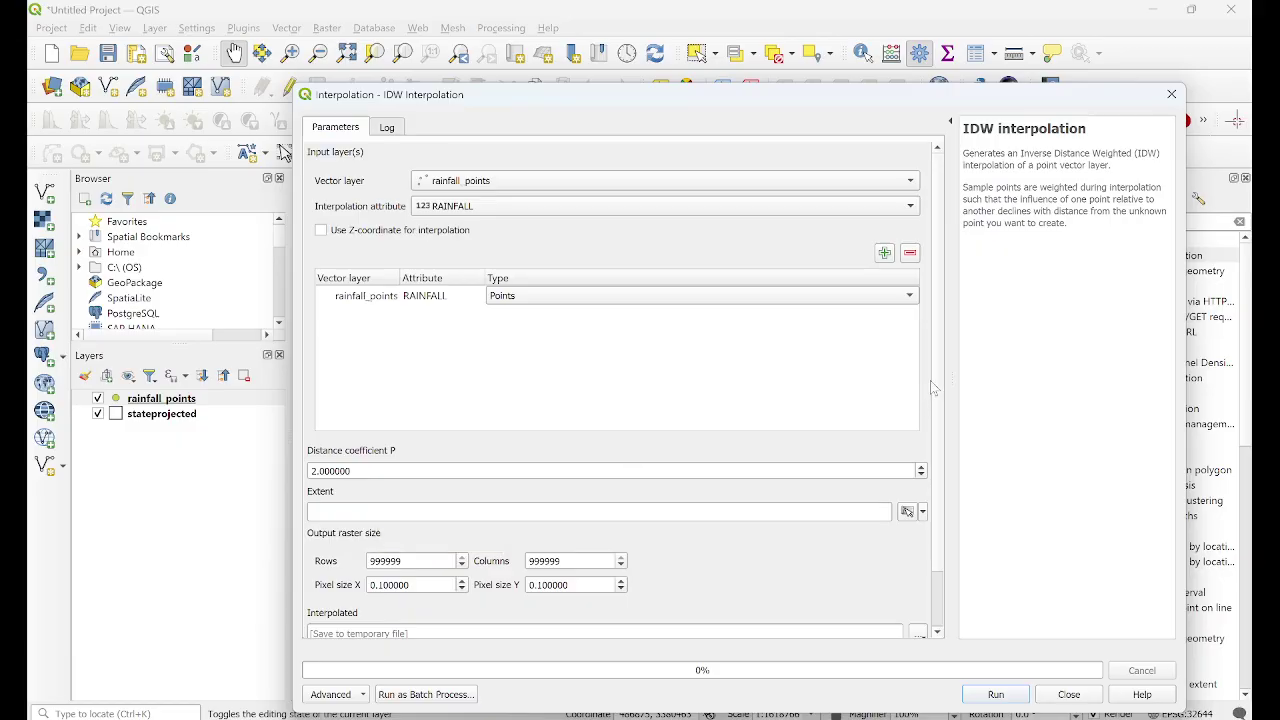
{"action": "scroll", "coordinate": [937, 422], "scroll_direction": "down", "scroll_amount": 1}
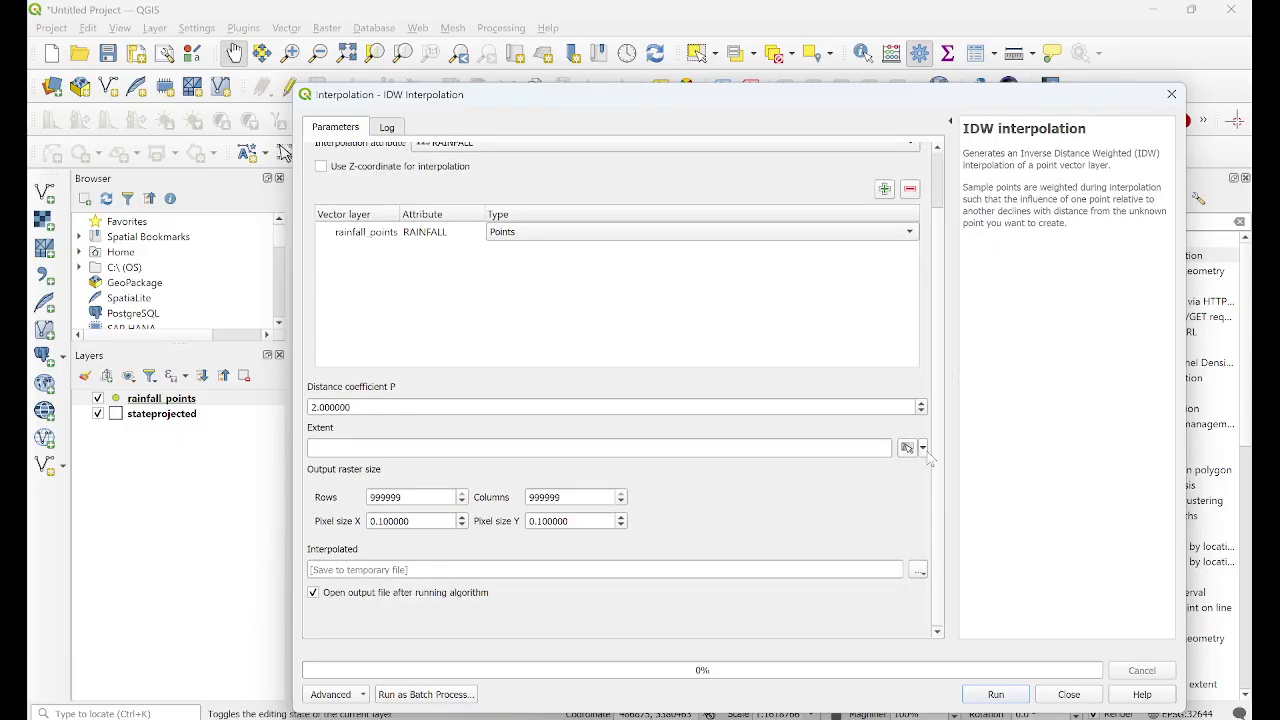
{"action": "left_click", "coordinate": [923, 448]}
{"action": "mouse_move", "coordinate": [952, 472]}
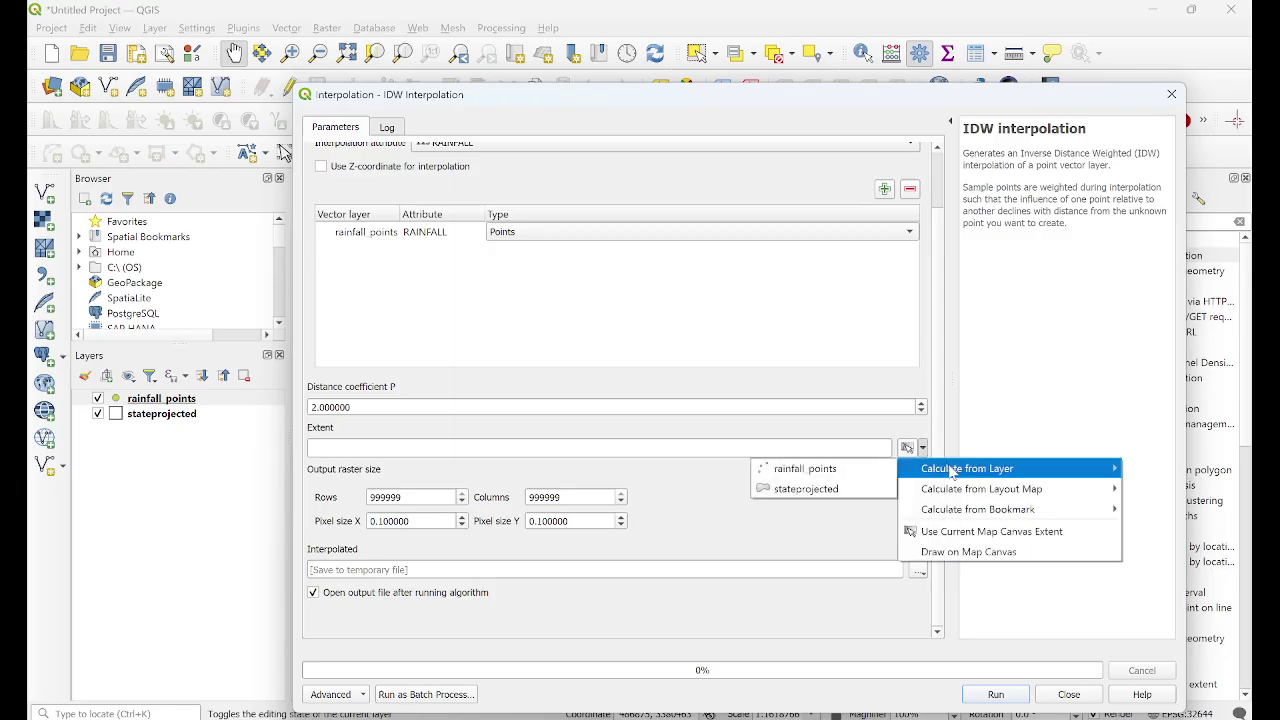
{"action": "left_click", "coordinate": [827, 488]}
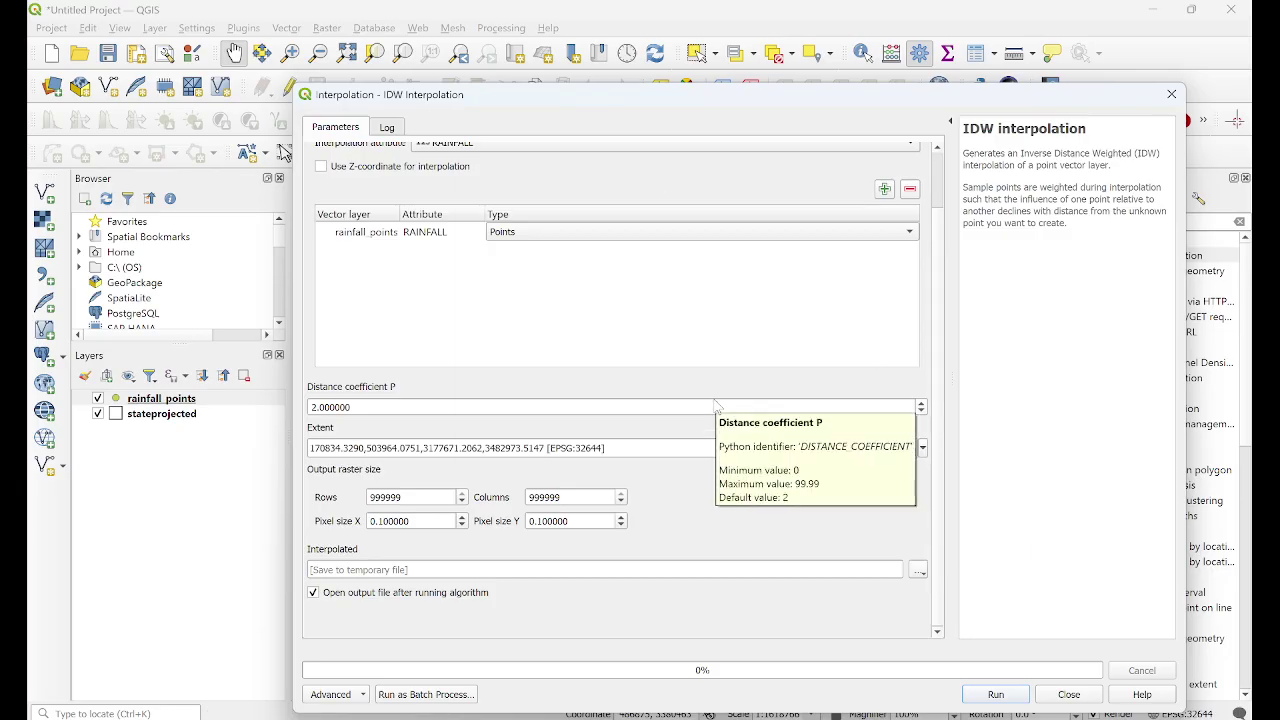
- Set the interpolation's output pixel size to 50 in X and Y
{"action": "left_click_drag", "start_coordinate": [415, 521], "coordinate": [204, 516]}
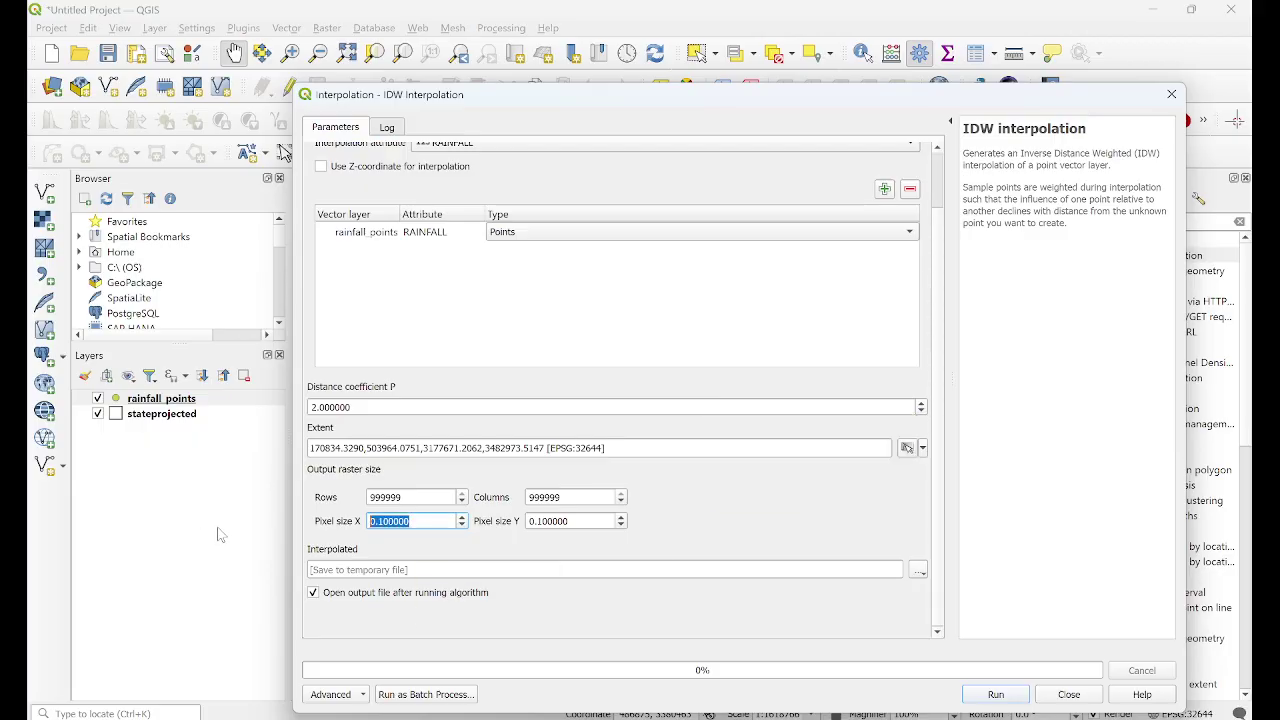
{"action": "type", "text": "100"}
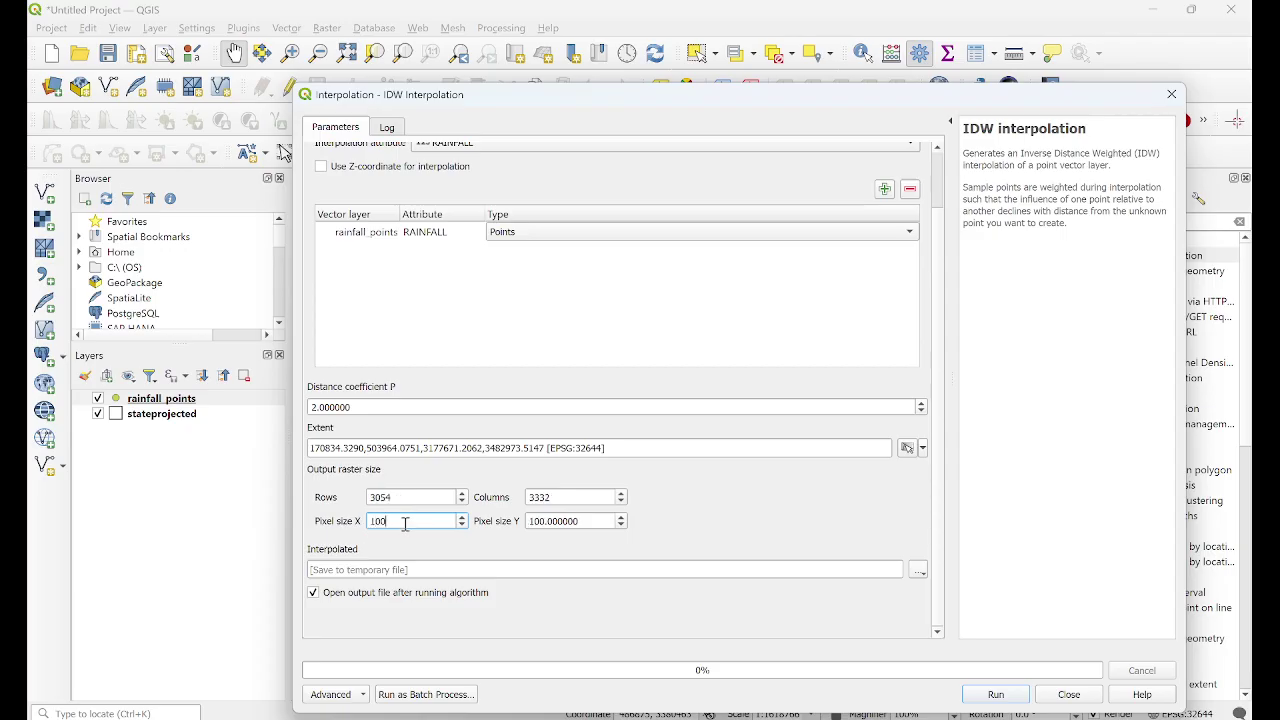
{"action": "left_click_drag", "start_coordinate": [406, 521], "coordinate": [305, 521]}
{"action": "type", "text": "5"}
{"action": "key", "text": "BackSpace"}
{"action": "type", "text": "50"}
{"action": "left_click", "coordinate": [728, 516]}
- Save the interpolation output as INTERPOLATED.tif in the myPython folder and run the interpolation
{"action": "left_click", "coordinate": [918, 571]}
{"action": "left_click", "coordinate": [960, 607]}
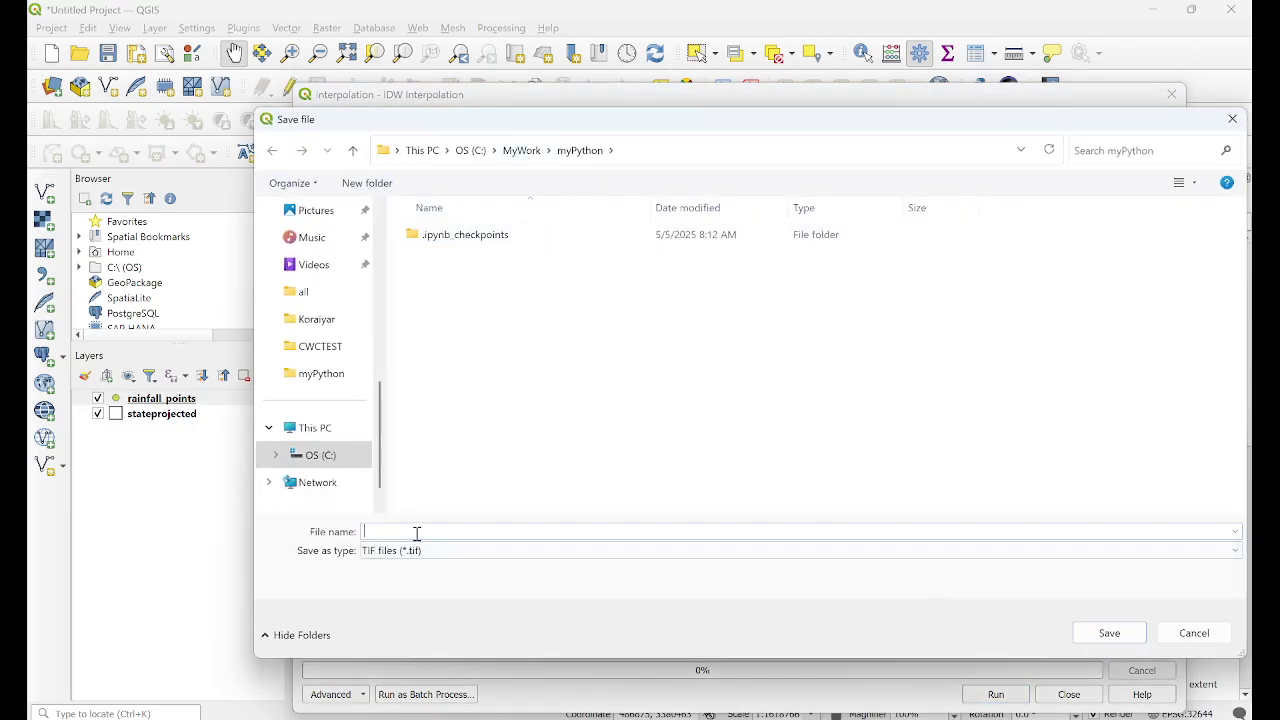
{"action": "type", "text": "INTERPOLTA"}
{"action": "type", "text": "ED"}
{"action": "key", "text": "BackSpace"}
{"action": "key", "text": "BackSpace"}
{"action": "key", "text": "BackSpace"}
{"action": "key", "text": "BackSpace"}
{"action": "type", "text": "ATED"}
{"action": "key", "text": "BackSpace"}
{"action": "key", "text": "BackSpace"}
{"action": "key", "text": "BackSpace"}
{"action": "key", "text": "BackSpace"}
{"action": "key", "text": "BackSpace"}
{"action": "key", "text": "BackSpace"}
{"action": "key", "text": "BackSpace"}
{"action": "key", "text": "BackSpace"}
{"action": "key", "text": "BackSpace"}
{"action": "key", "text": "BackSpace"}
{"action": "key", "text": "BackSpace"}
{"action": "key", "text": "BackSpace"}
{"action": "type", "text": "INTERPOLATED"}
{"action": "key", "text": "Return"}
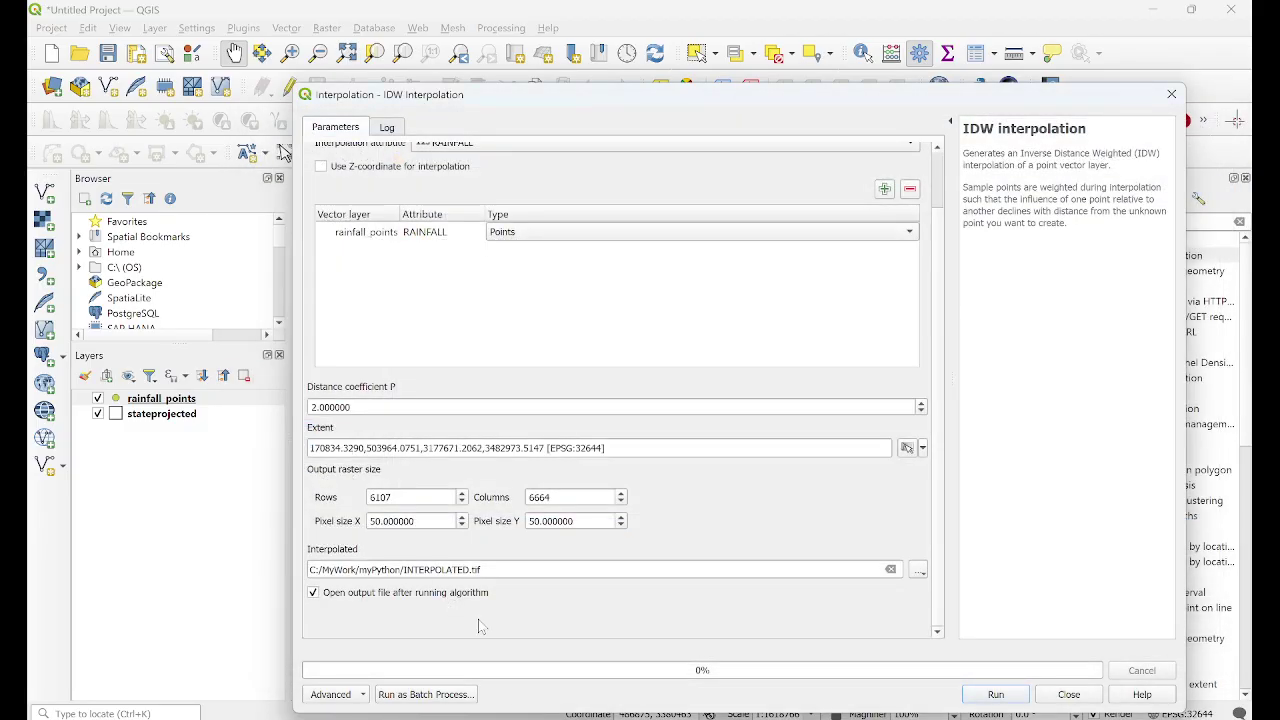
{"action": "left_click", "coordinate": [995, 694]}
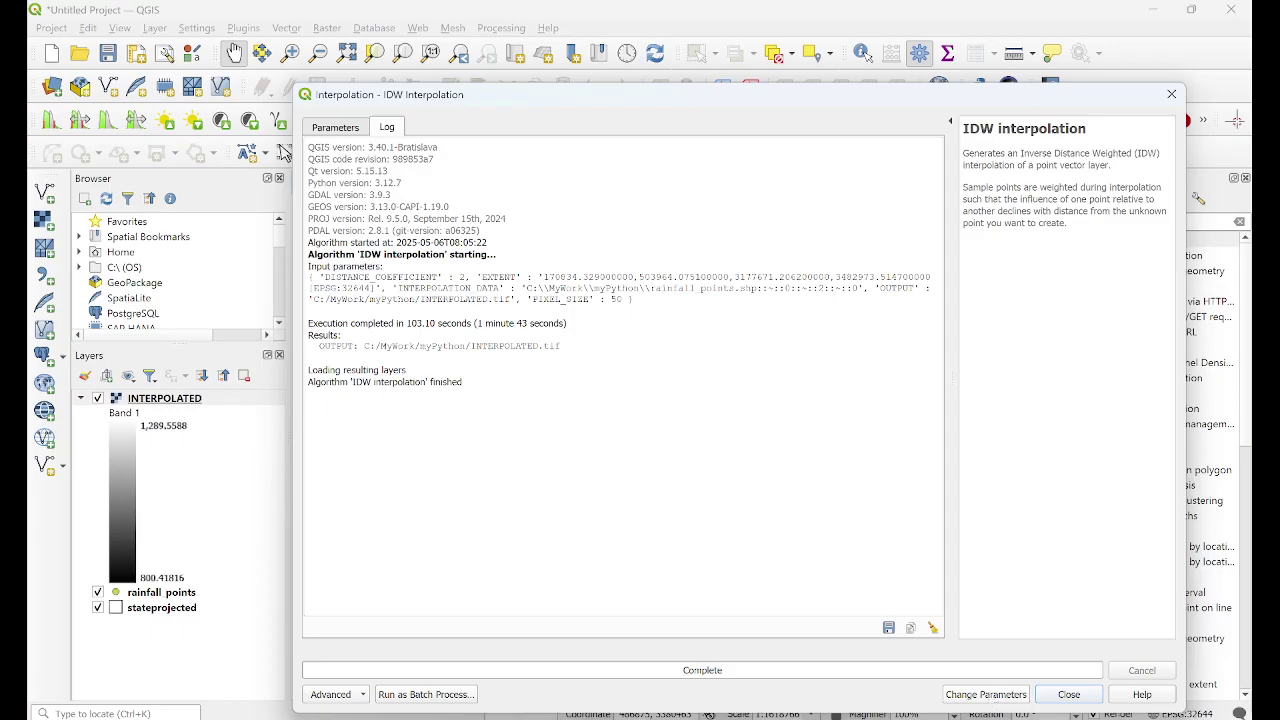
{"action": "left_click", "coordinate": [1069, 694]}
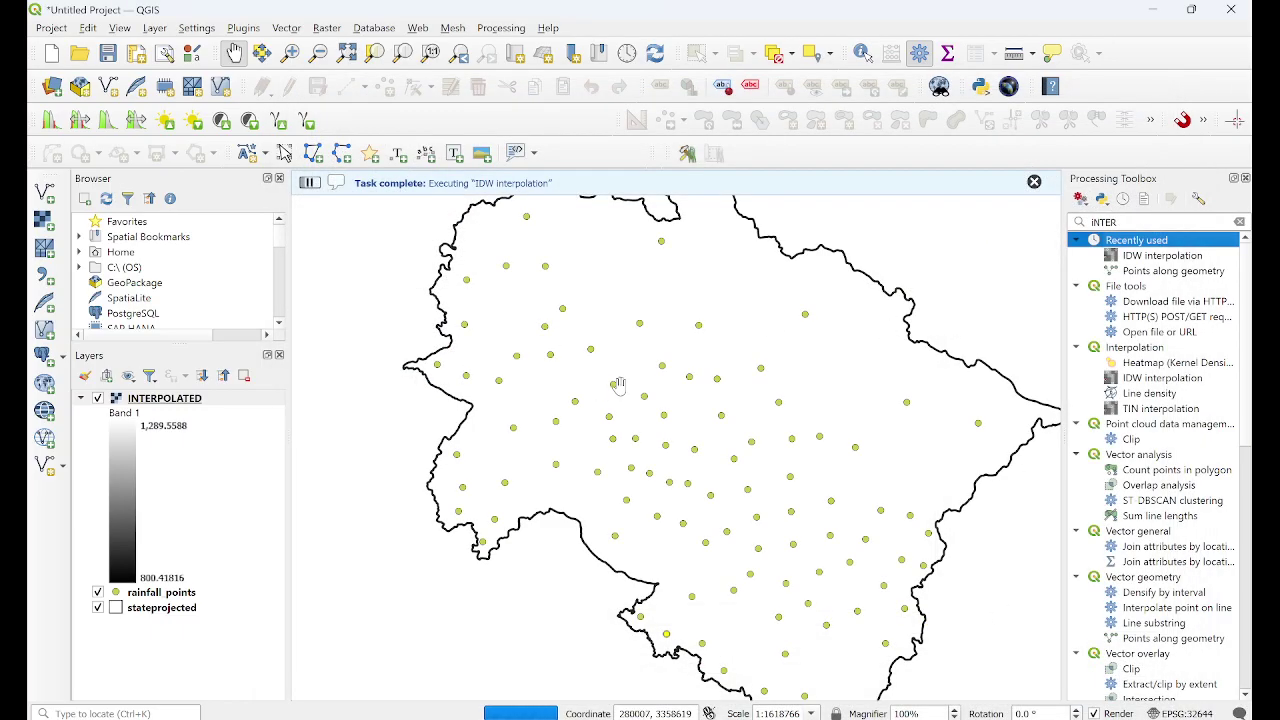
- Collapse the INTERPOLATED legend and reorder the layers with stateprojected first, rainfall_points second and INTERPOLATED last
{"action": "scroll", "coordinate": [619, 385], "scroll_direction": "down", "scroll_amount": 1}
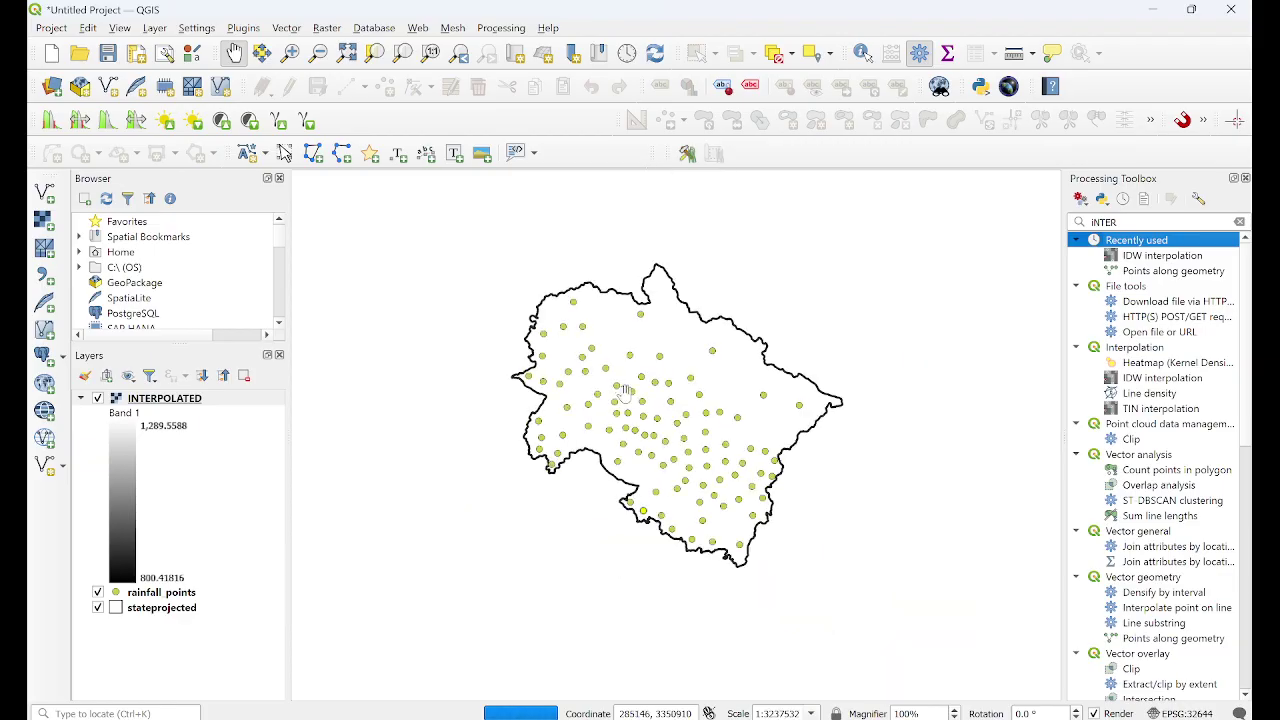
{"action": "right_click", "coordinate": [177, 401]}
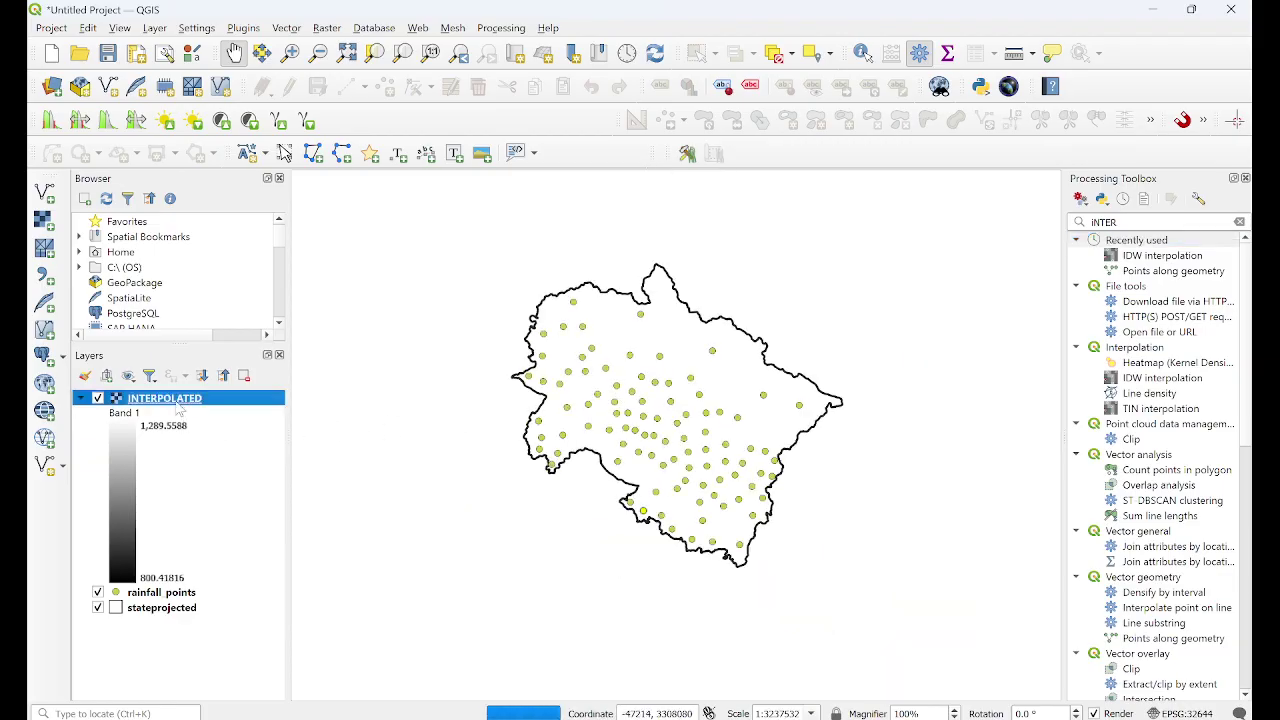
{"action": "left_click", "coordinate": [281, 413]}
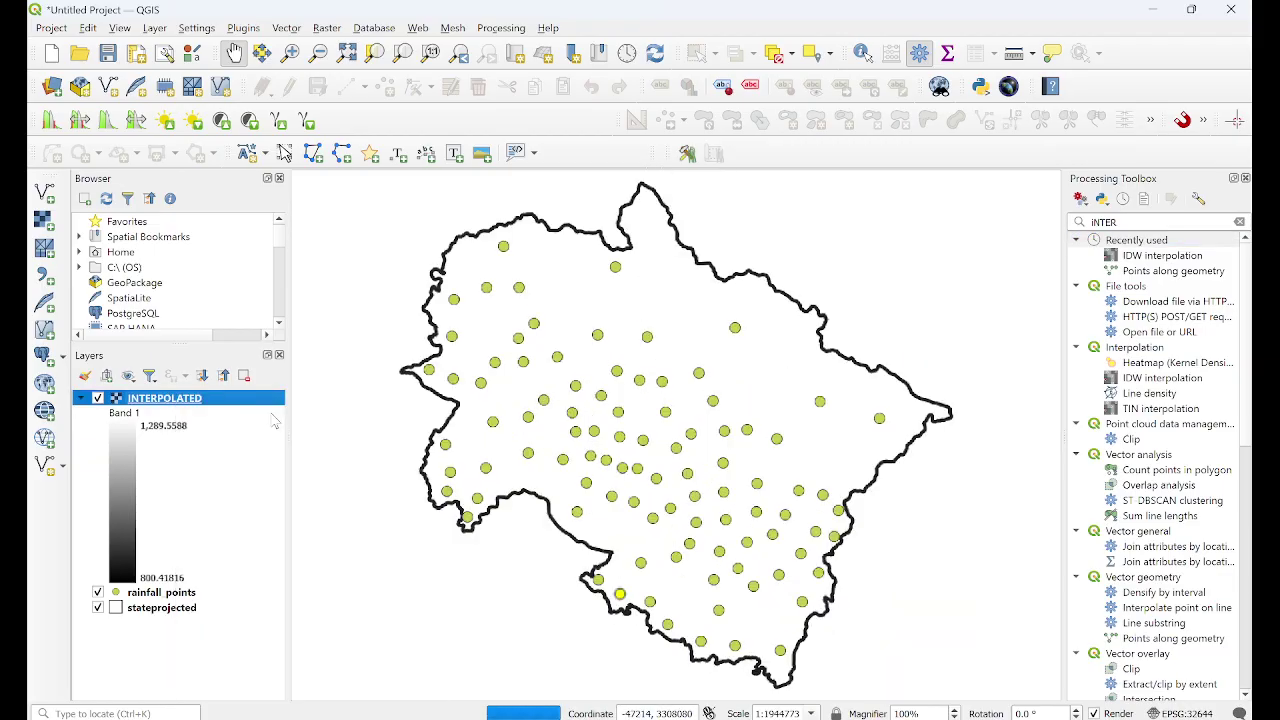
{"action": "left_click", "coordinate": [98, 398]}
{"action": "left_click", "coordinate": [98, 398]}
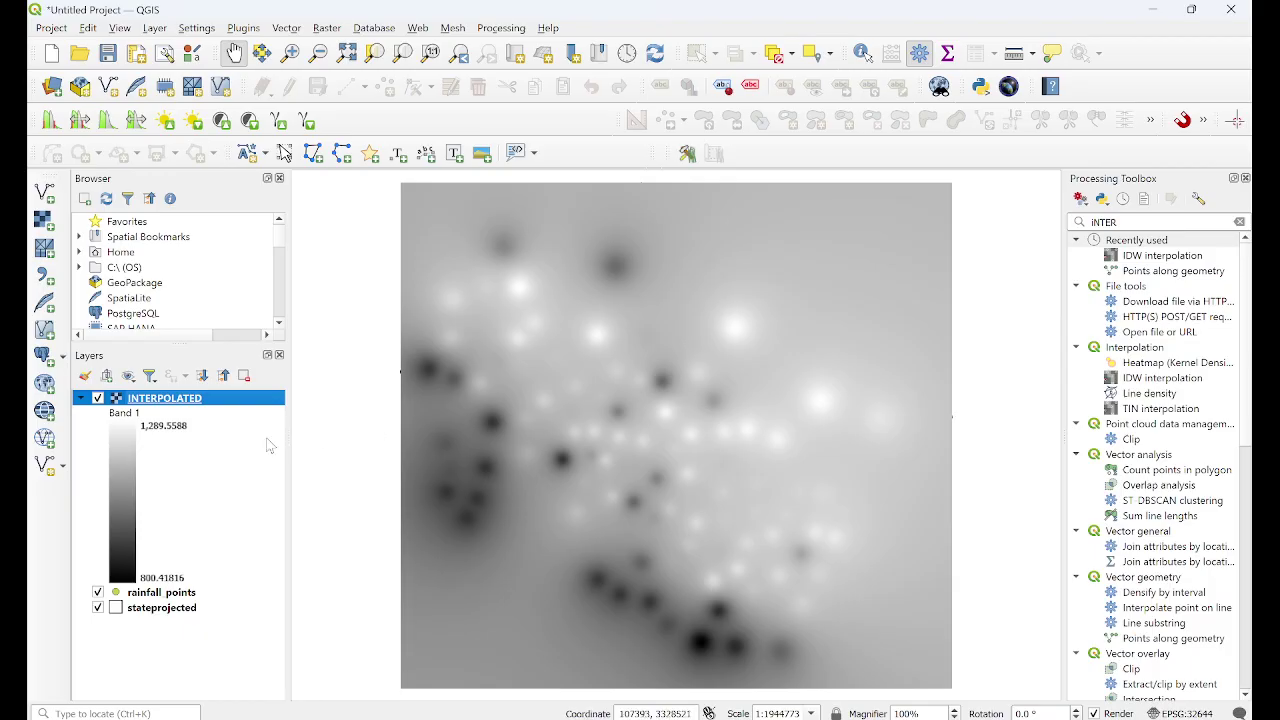
{"action": "left_click", "coordinate": [81, 399]}
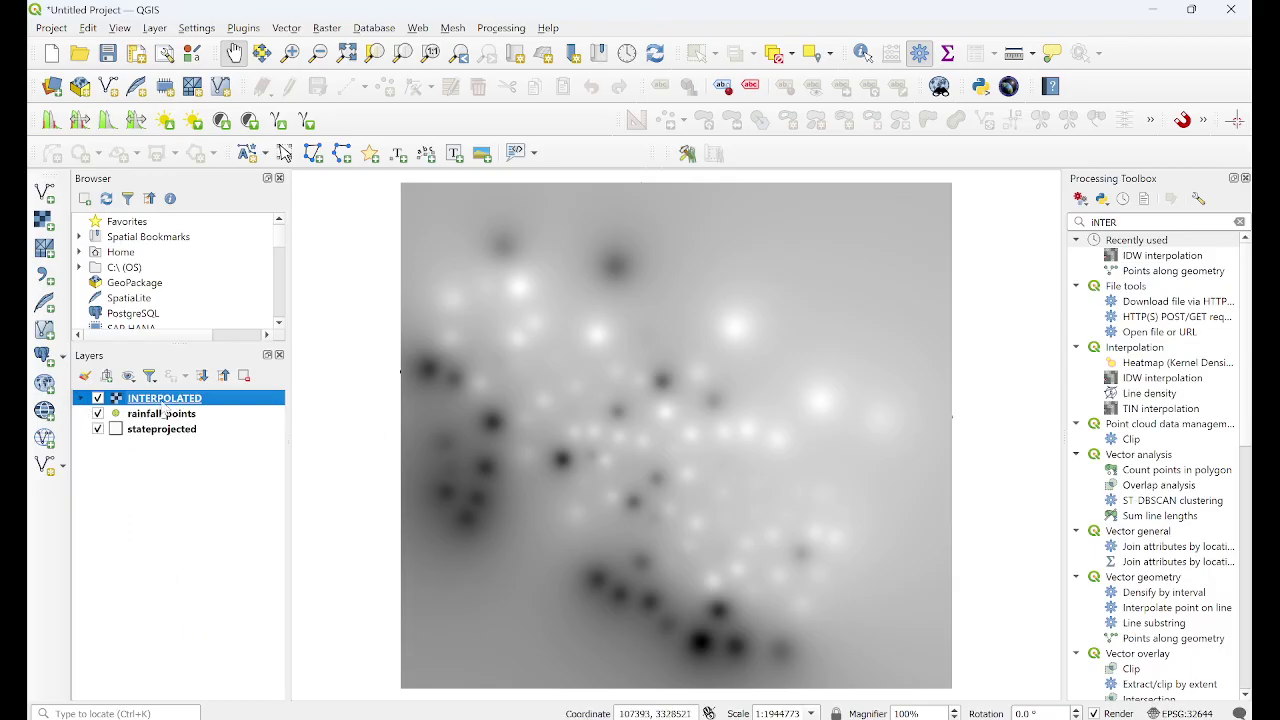
{"action": "mouse_move", "coordinate": [163, 401]}
{"action": "left_mouse_down"}
{"action": "mouse_move", "coordinate": [160, 432]}
{"action": "mouse_move", "coordinate": [147, 403]}
{"action": "left_mouse_up"}
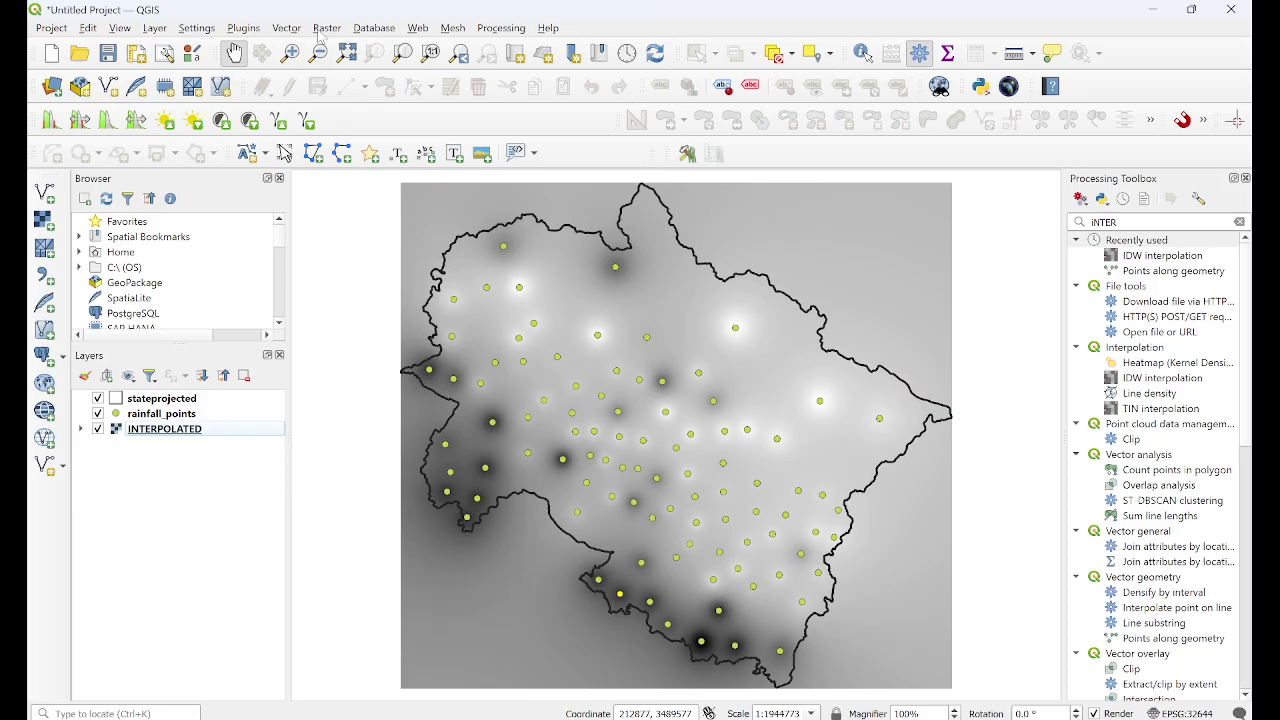
- Set up Clip Raster by Mask Layer with INTERPOLATED as the input and stateprojected as the mask layer
{"action": "left_click", "coordinate": [326, 28]}
{"action": "mouse_move", "coordinate": [420, 130]}
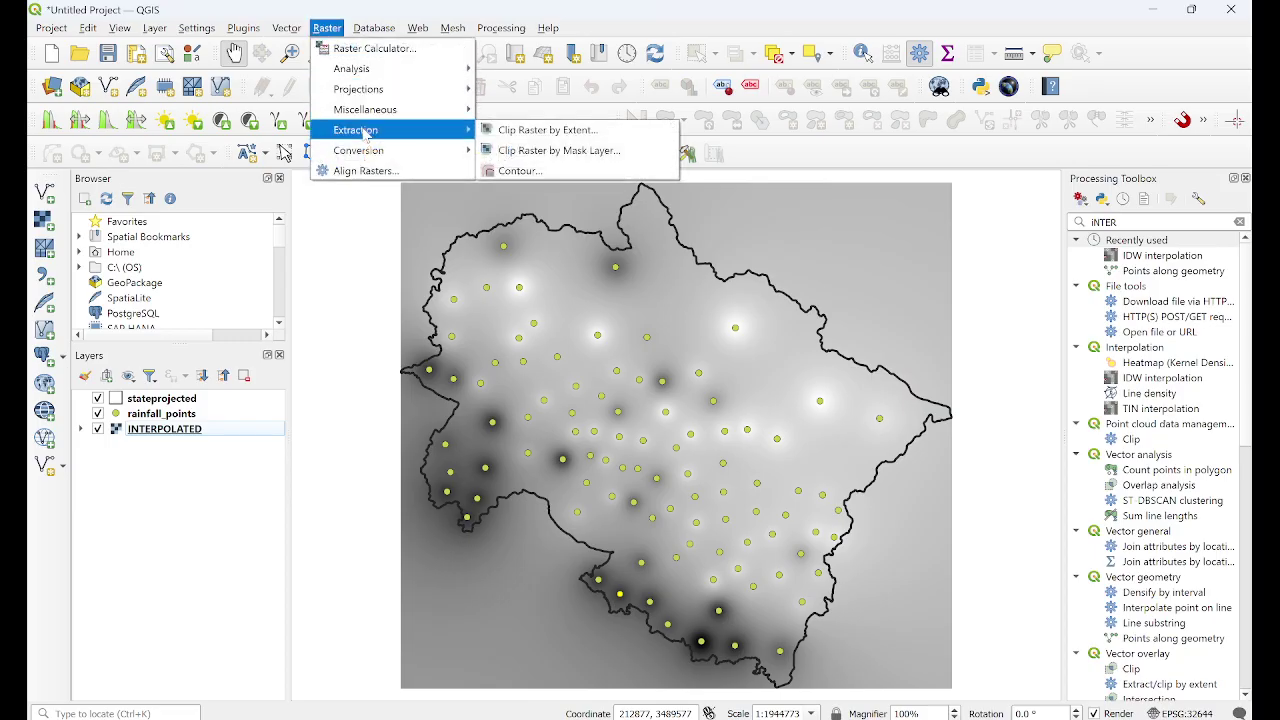
{"action": "left_click", "coordinate": [553, 150]}
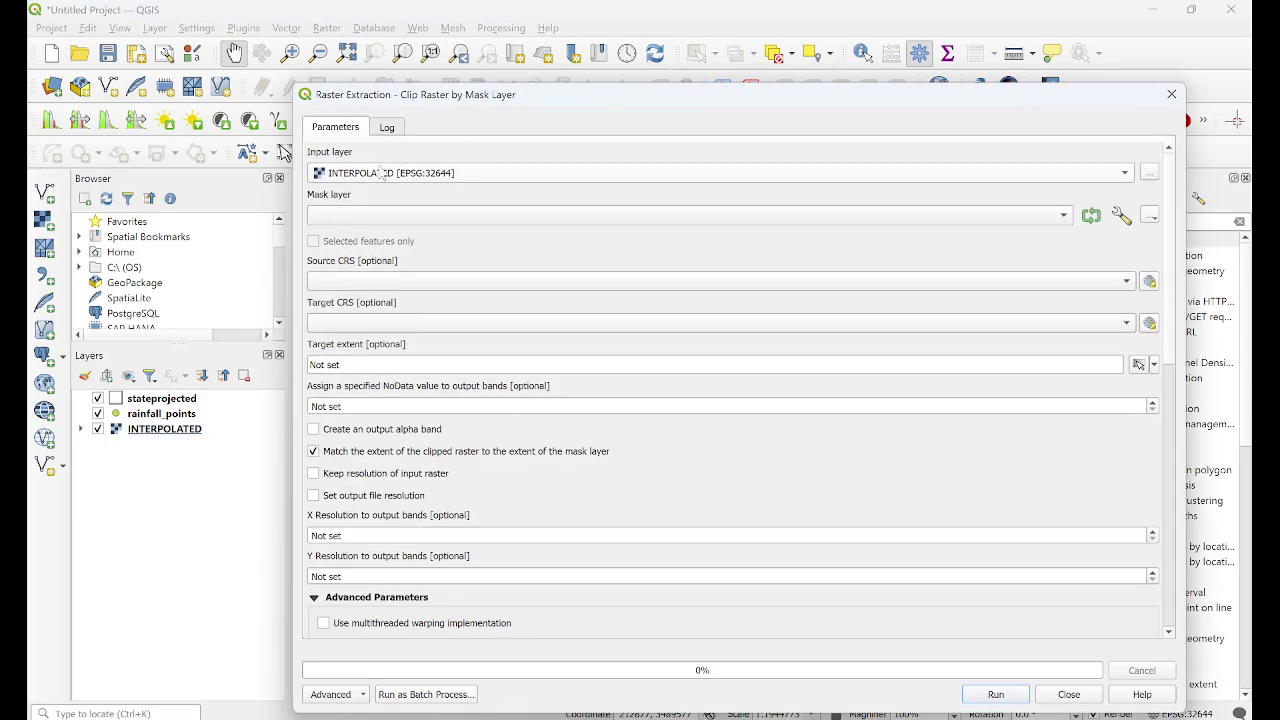
{"action": "left_click", "coordinate": [376, 222]}
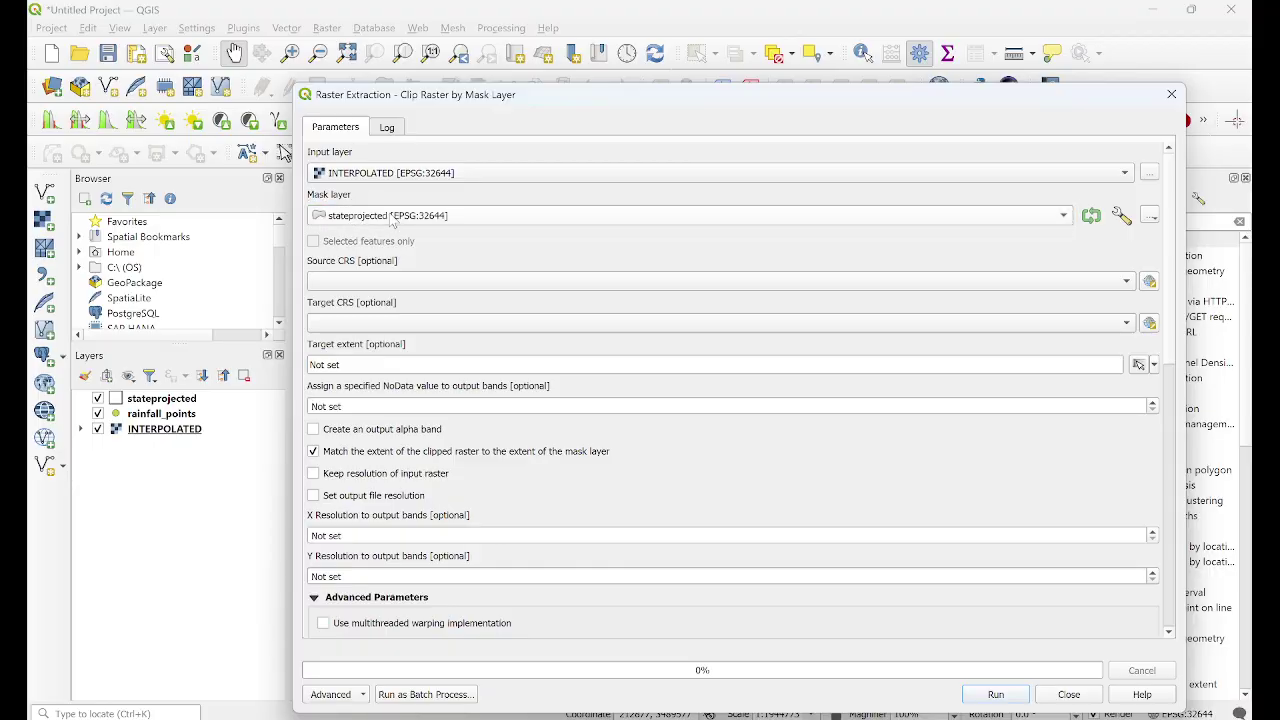
- Save the clipped output as CLIPPED.tif in the myPython folder and run the clip
{"action": "left_click_drag", "start_coordinate": [1172, 280], "coordinate": [1172, 545]}
{"action": "left_click", "coordinate": [1150, 385]}
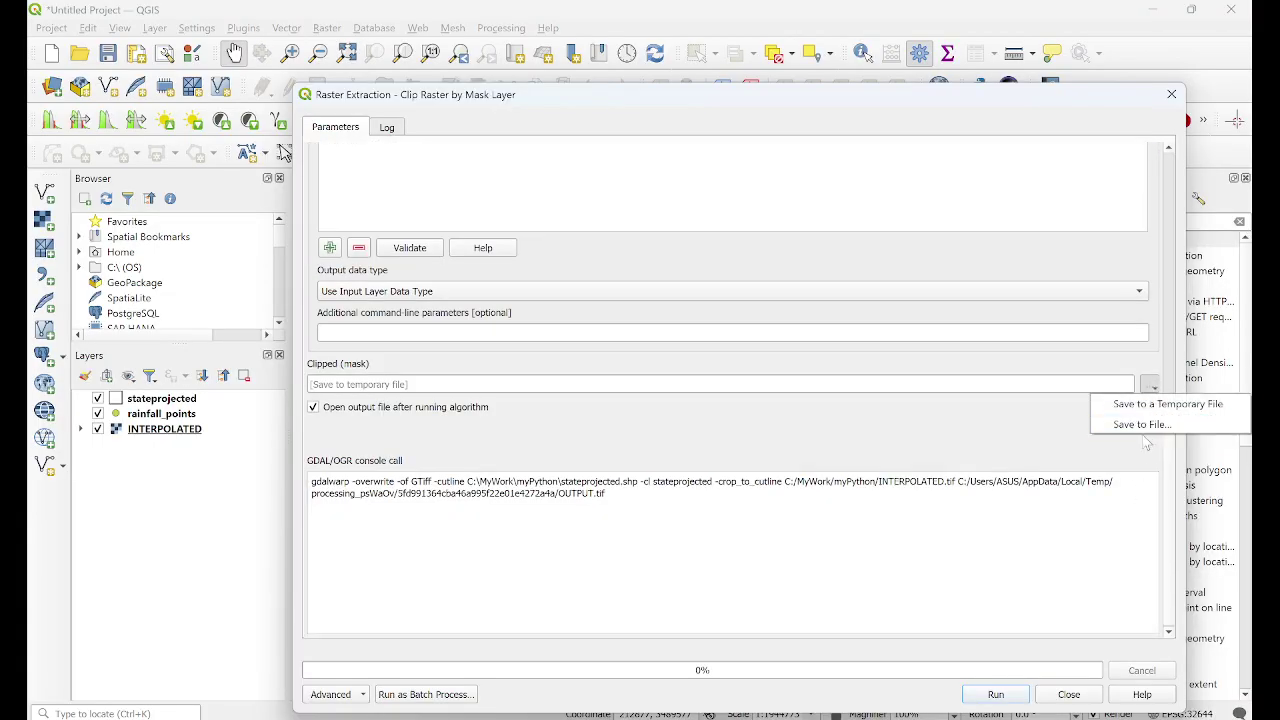
{"action": "left_click", "coordinate": [1128, 424]}
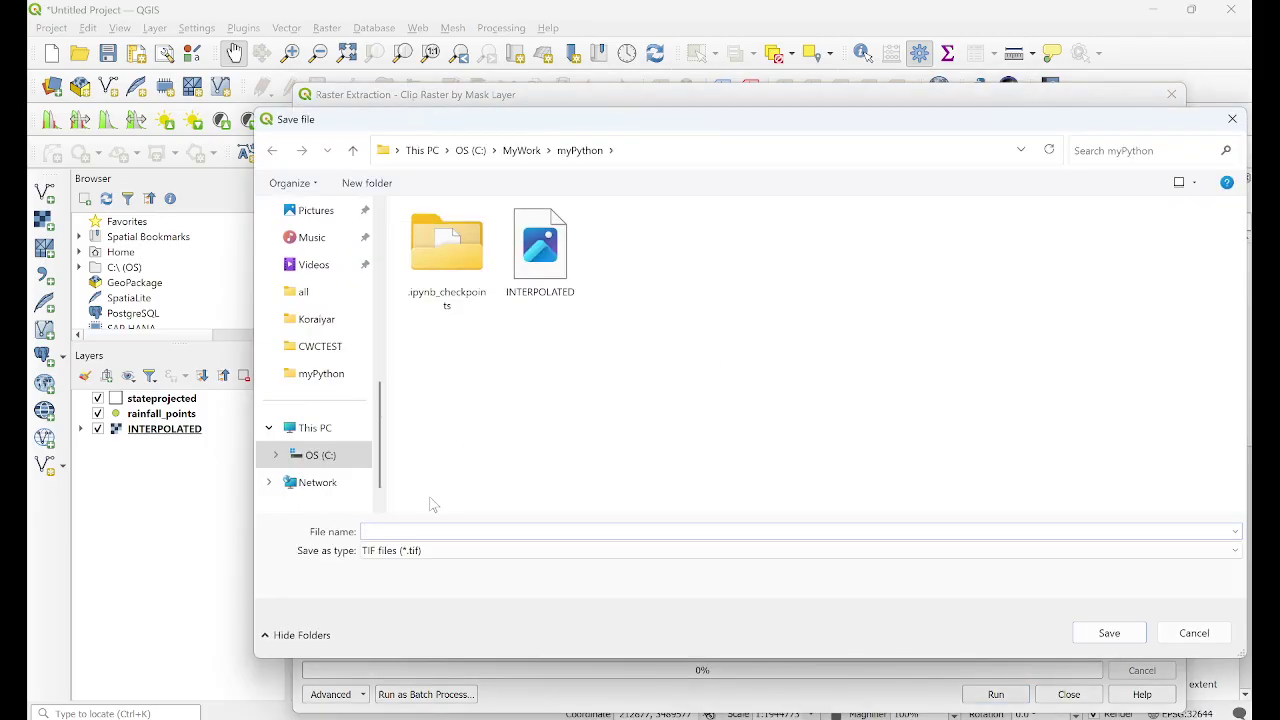
{"action": "type", "text": "CLIPPED"}
{"action": "key", "text": "Return"}
{"action": "left_click", "coordinate": [987, 695]}
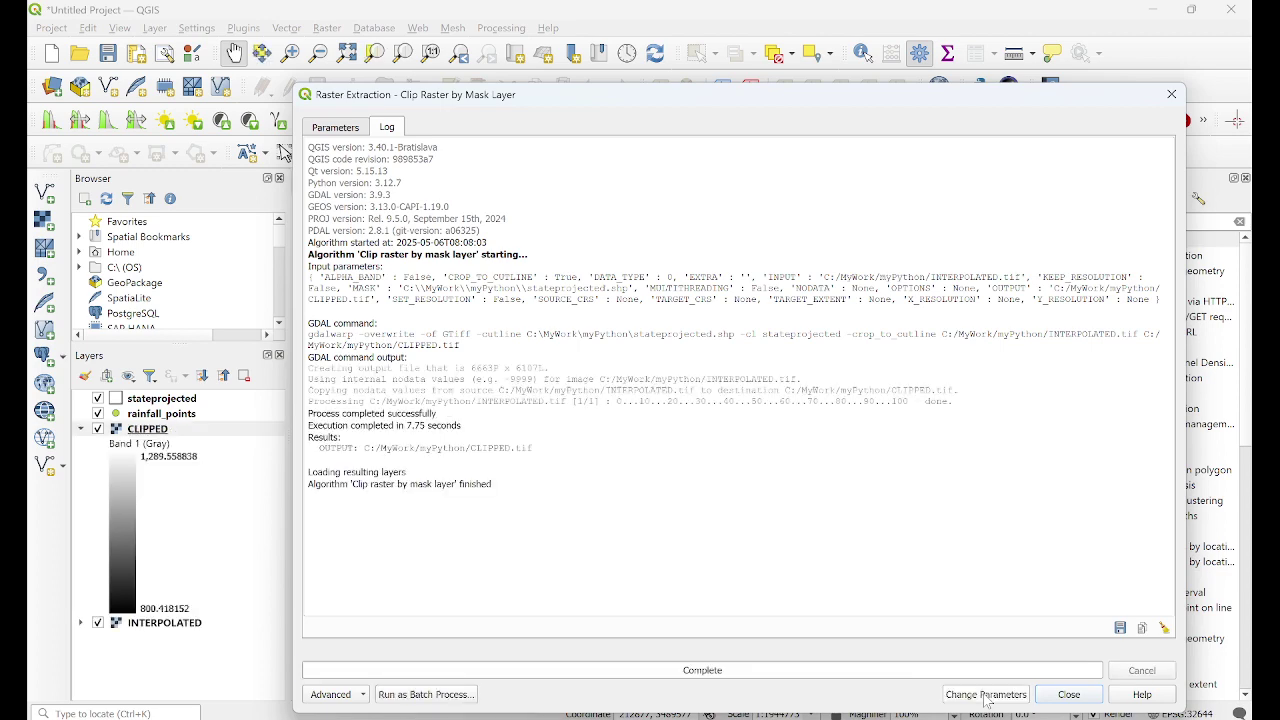
{"action": "left_click", "coordinate": [1052, 701]}
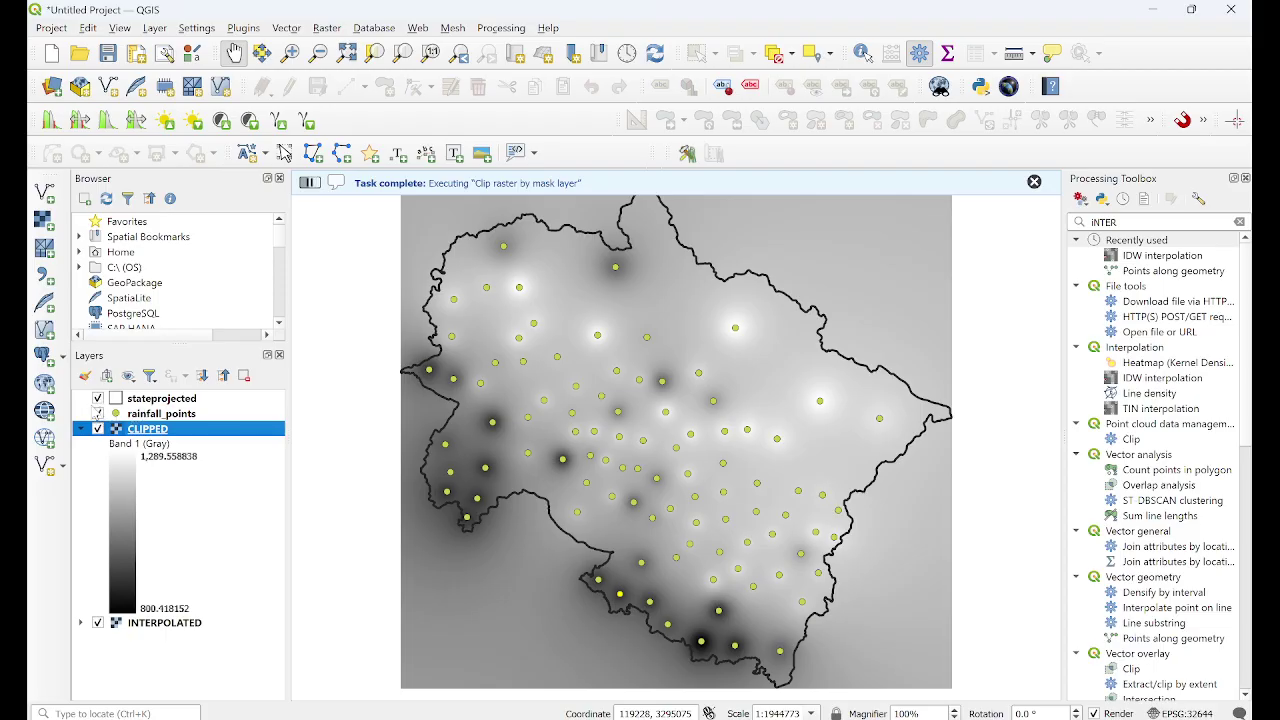
- Hide the INTERPOLATED layer and change the CLIPPED raster's render type to Singleband pseudocolor
{"action": "left_click", "coordinate": [97, 622]}
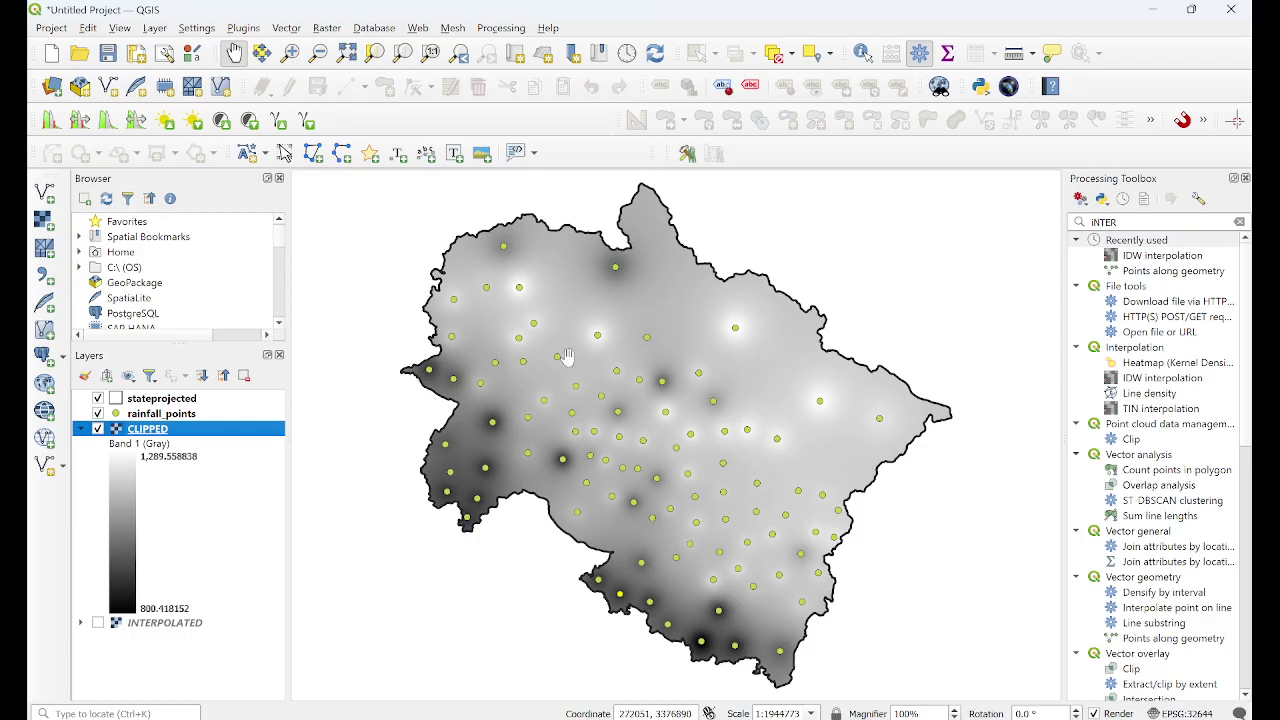
{"action": "double_click", "coordinate": [136, 432]}
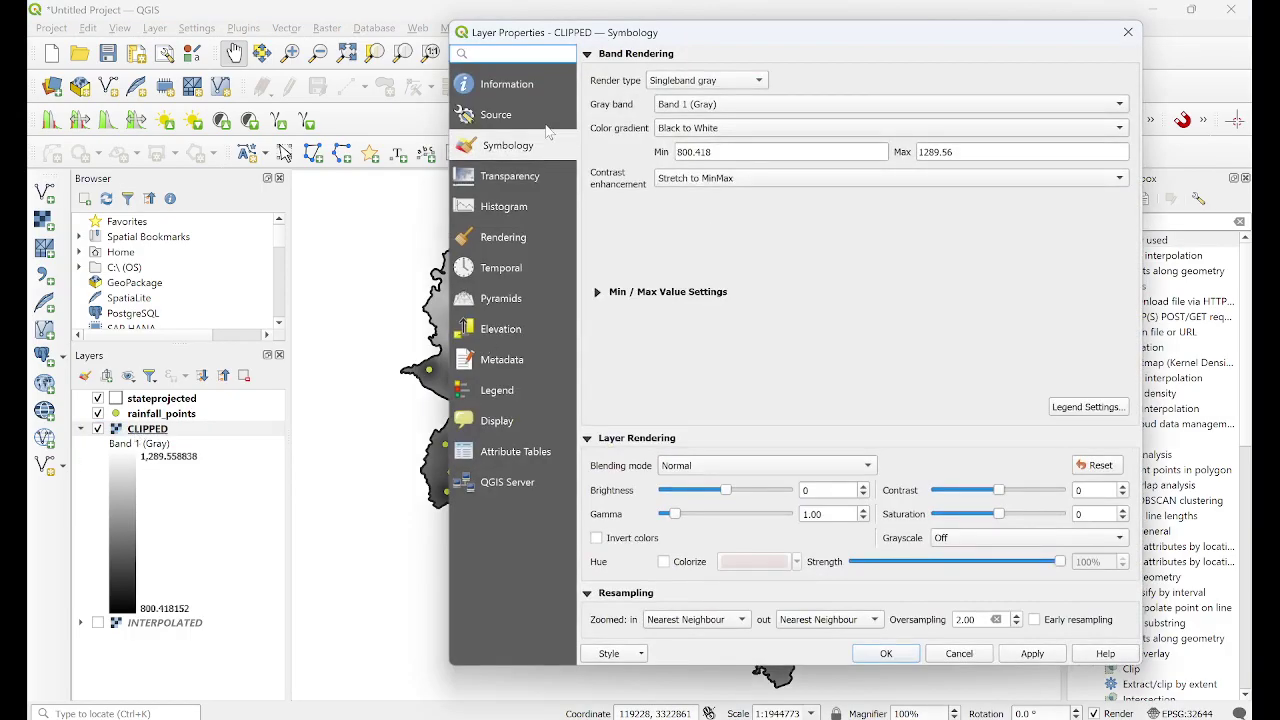
{"action": "left_click", "coordinate": [735, 84]}
{"action": "left_click", "coordinate": [729, 99]}
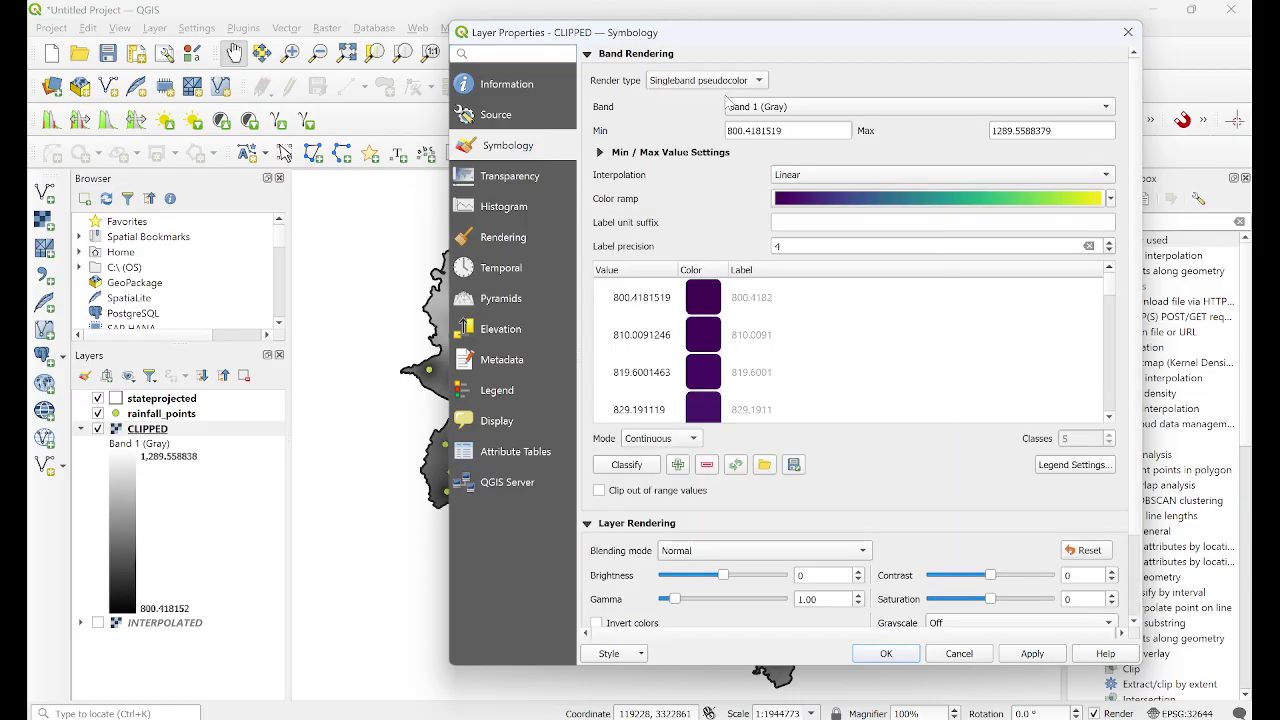
{"action": "left_click", "coordinate": [1022, 656]}
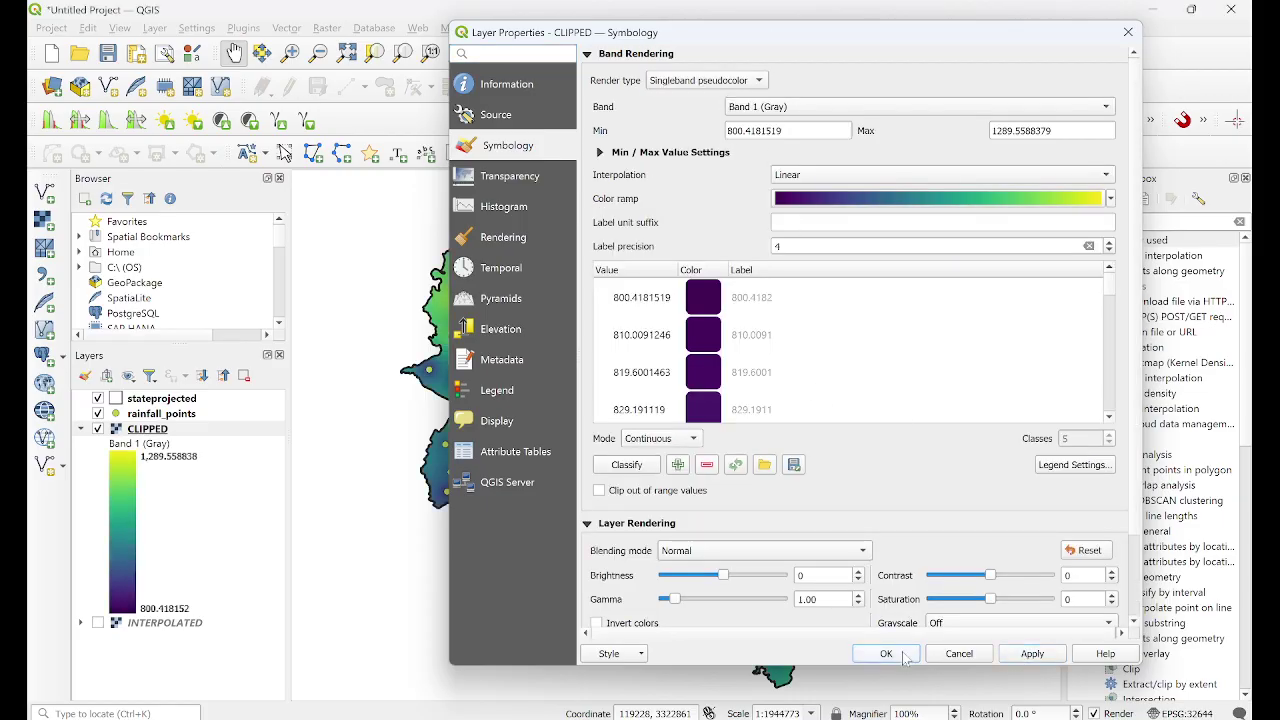
{"action": "left_click", "coordinate": [900, 656]}
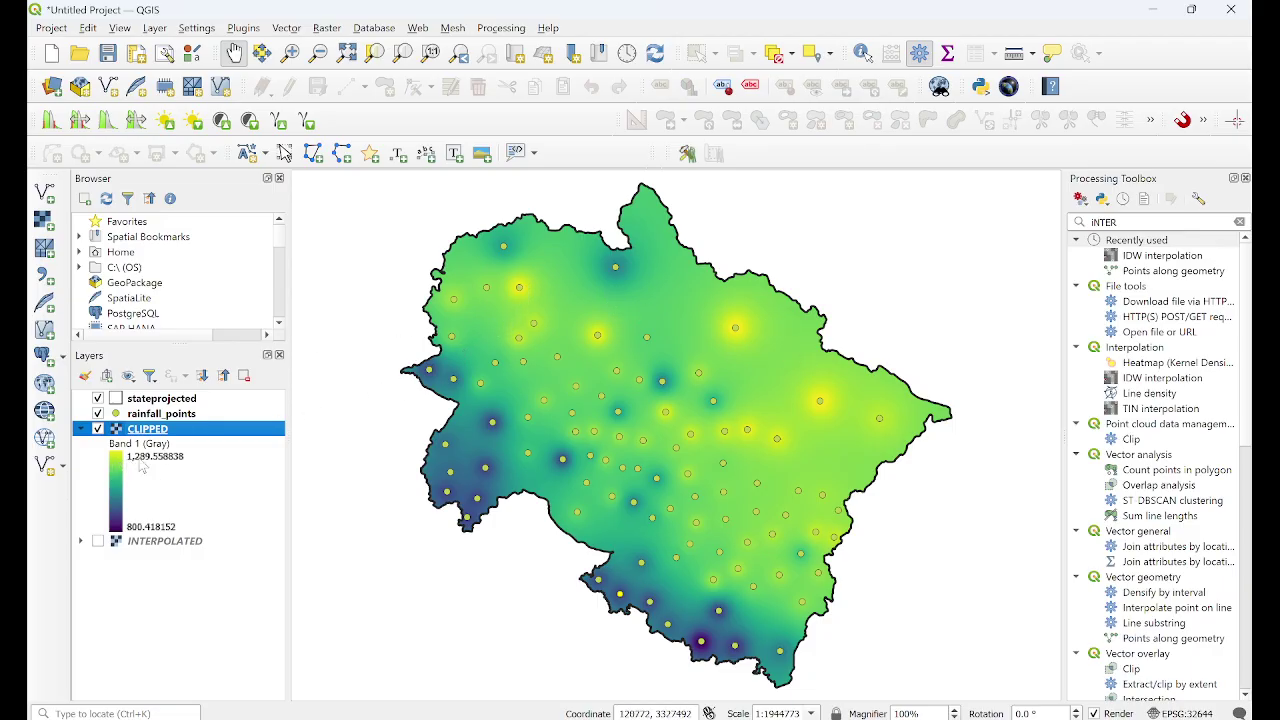
- Hide the rainfall_points layer so that only the state boundary overlays the coloured CLIPPED raster
{"action": "scroll", "coordinate": [609, 353], "scroll_direction": "up", "scroll_amount": 1}
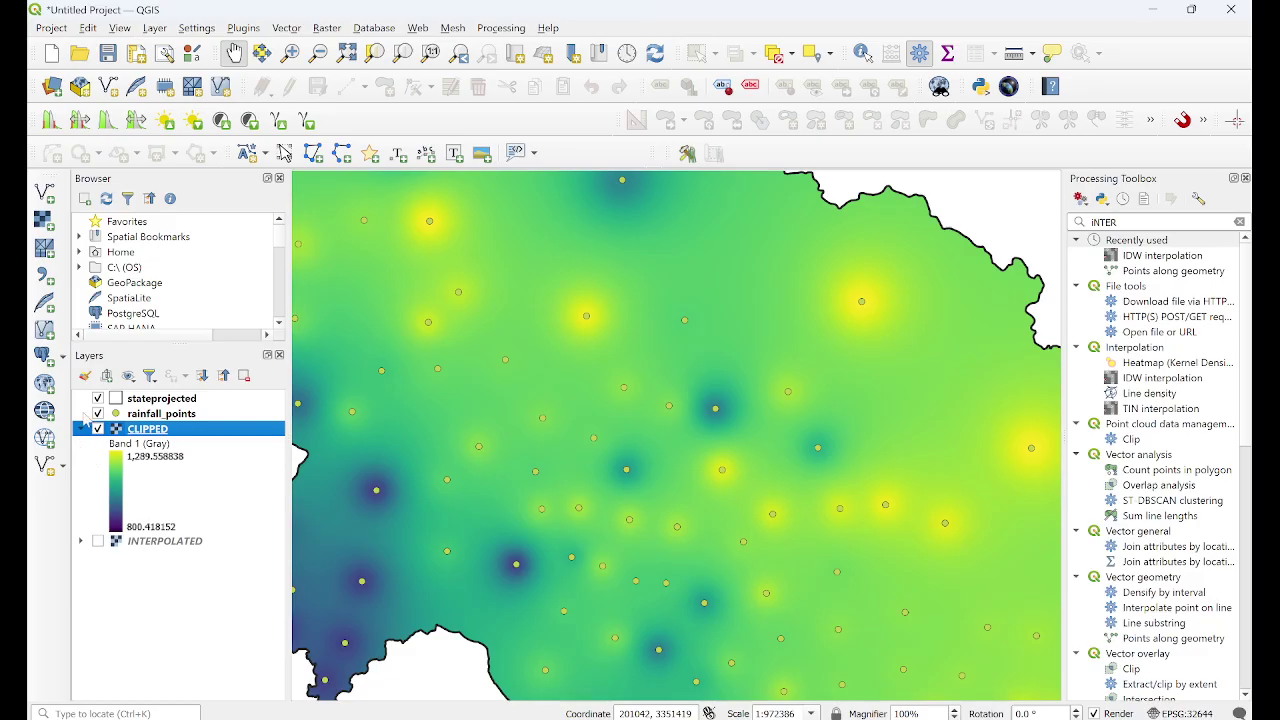
{"action": "left_click", "coordinate": [98, 413]}
{"action": "scroll", "coordinate": [577, 410], "scroll_direction": "down", "scroll_amount": 1}
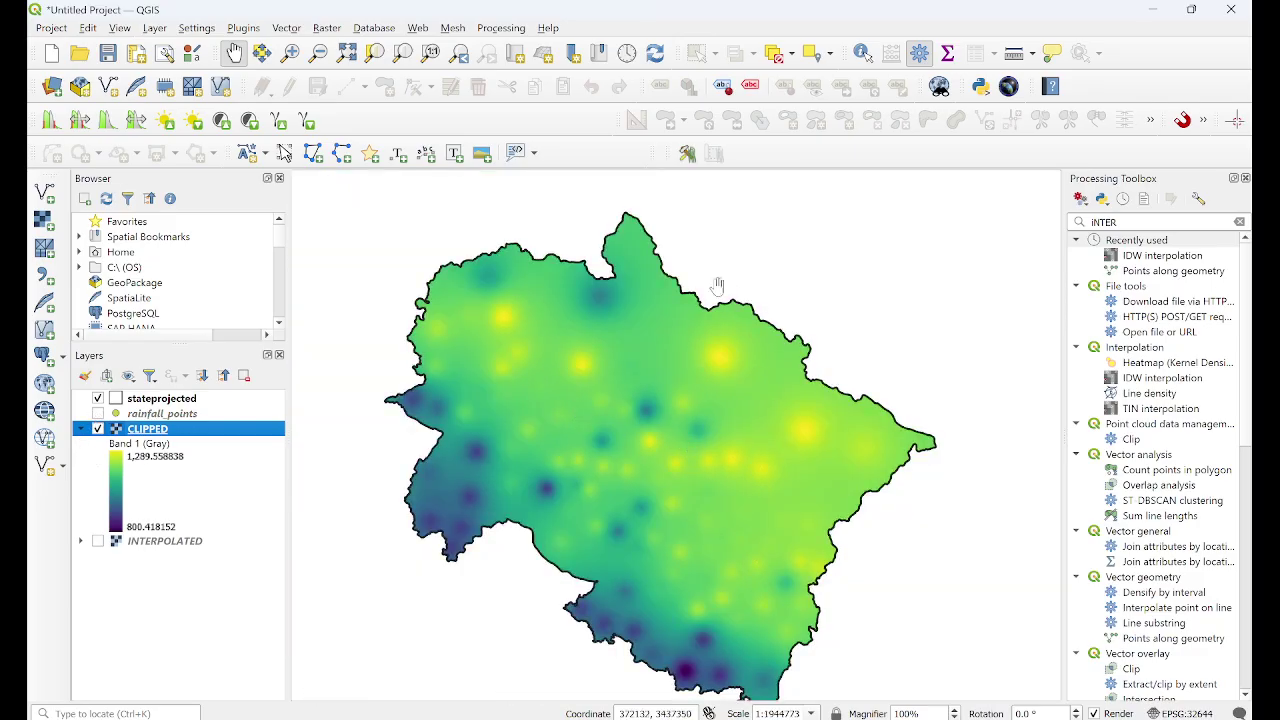
{"action": "scroll", "coordinate": [642, 331], "scroll_direction": "up", "scroll_amount": 1}
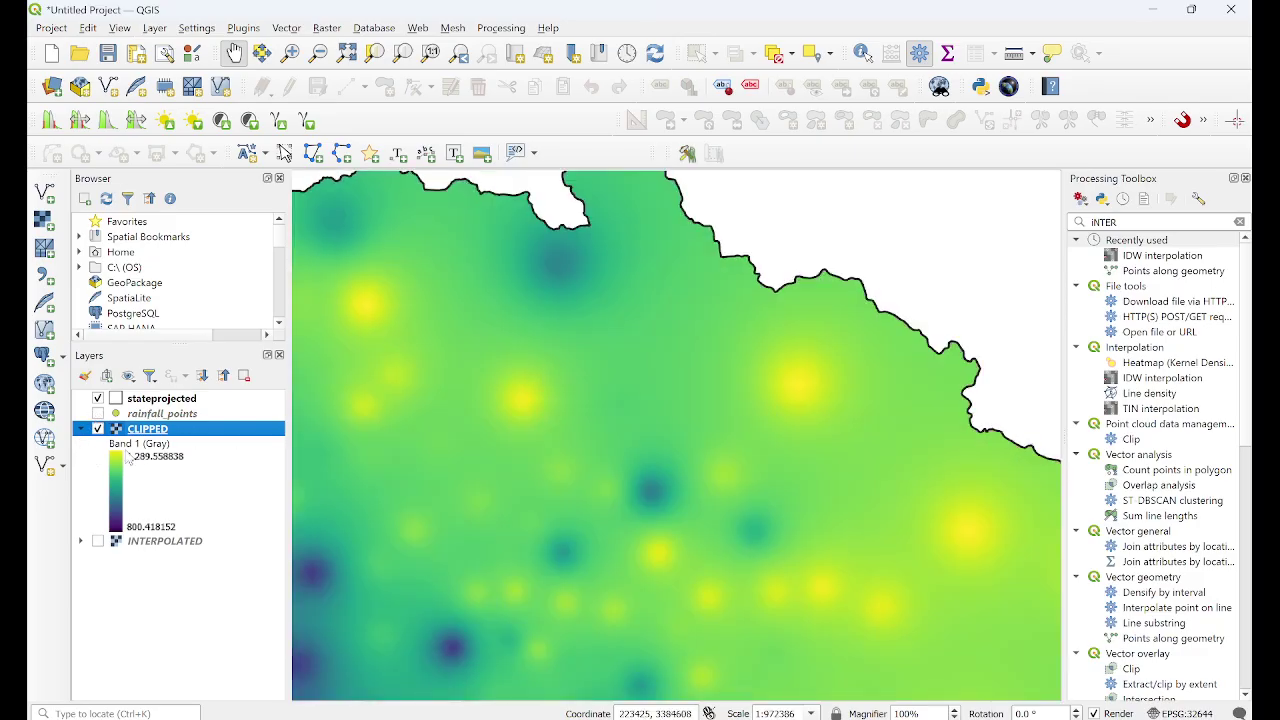
- Show the rainfall_points layer and identify the CLIPPED raster's values at two locations inside the state
{"action": "left_click", "coordinate": [98, 413]}
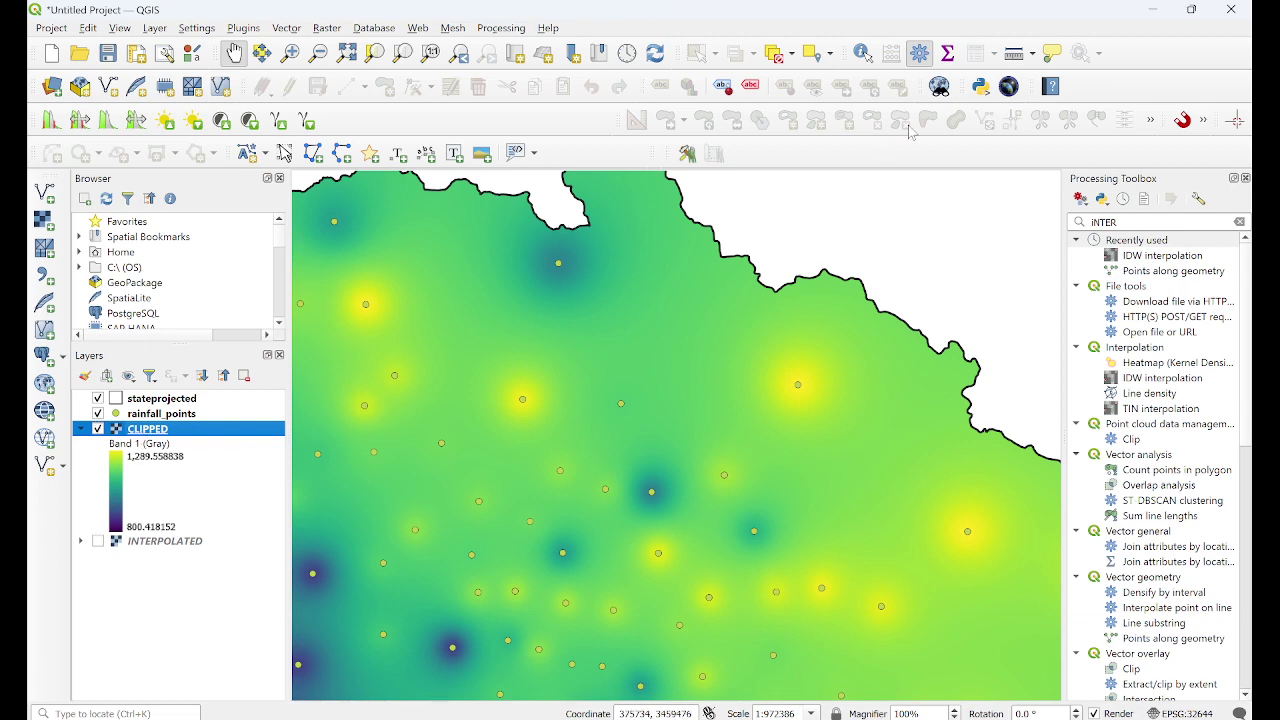
{"action": "left_click", "coordinate": [862, 52]}
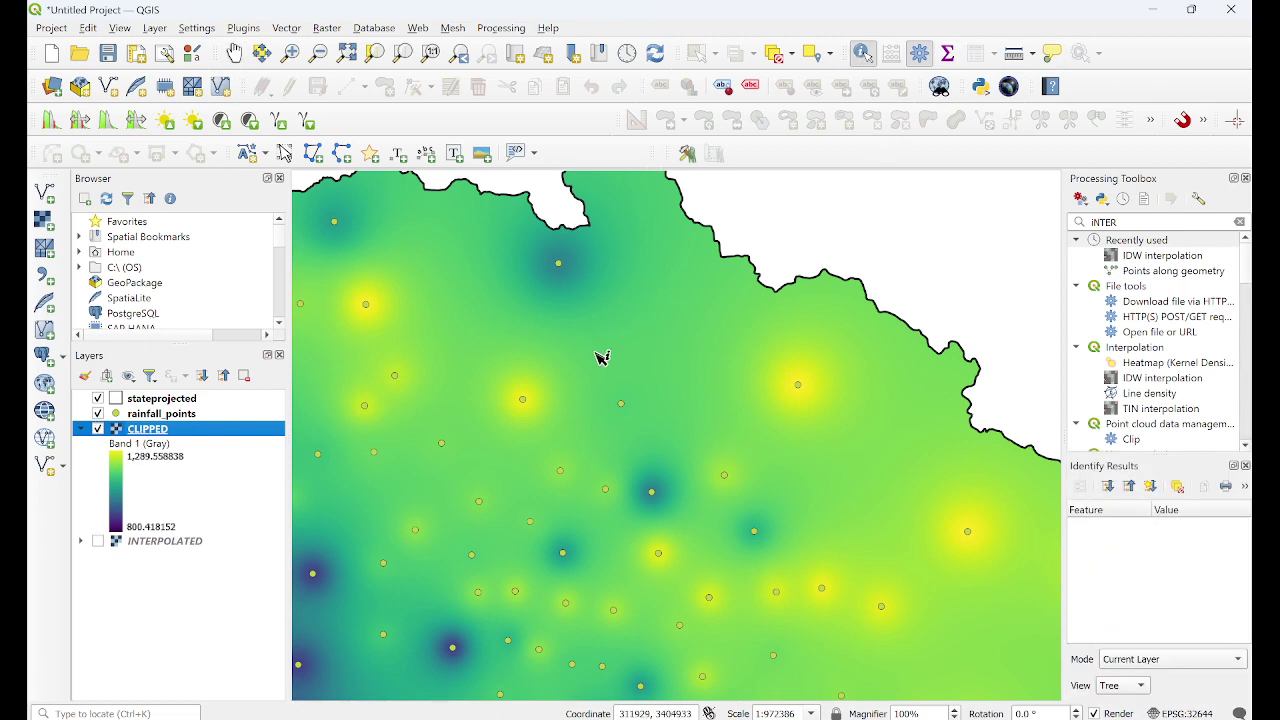
{"action": "left_click", "coordinate": [669, 390]}
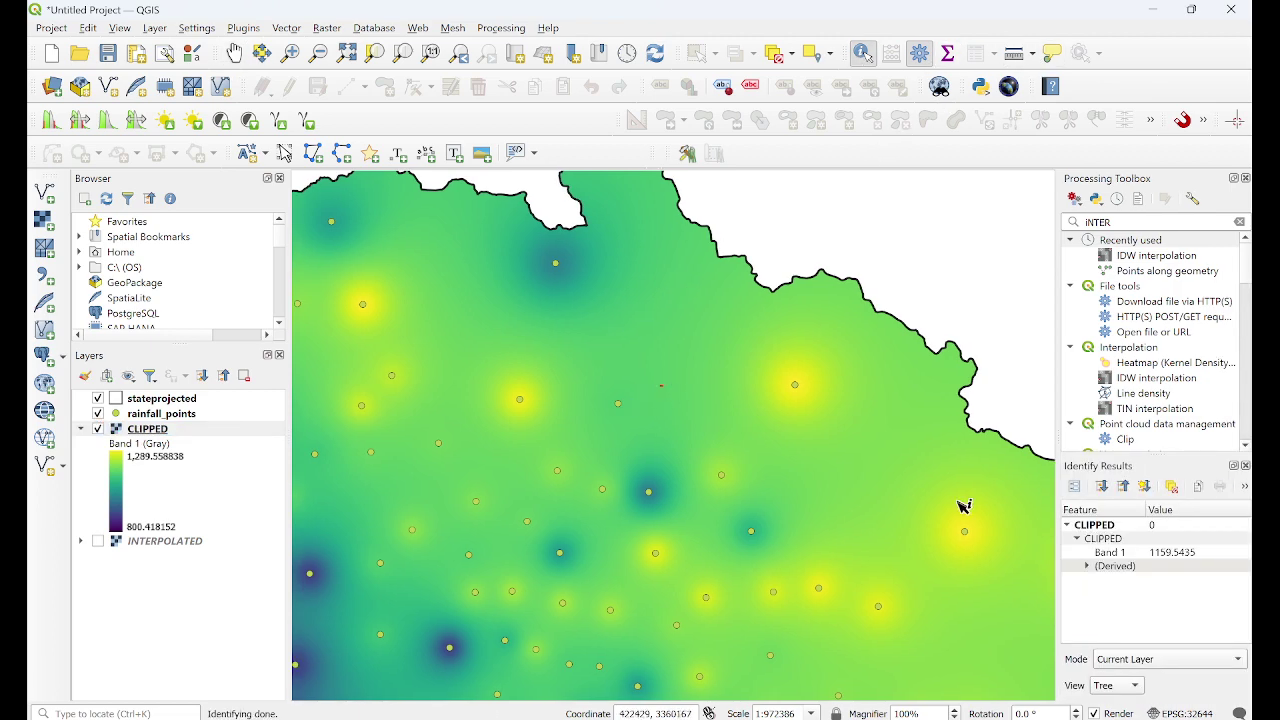
{"action": "left_click", "coordinate": [486, 446]}
{"action": "scroll", "coordinate": [955, 625], "scroll_direction": "down", "scroll_amount": 2}
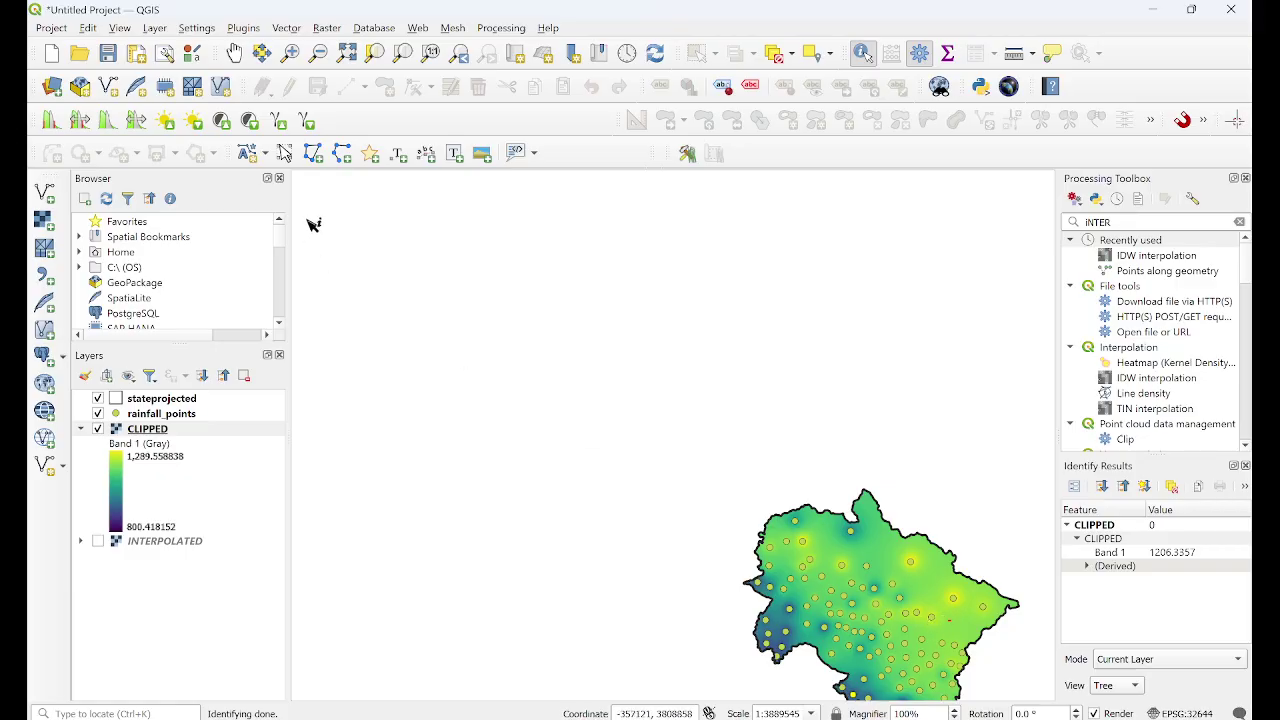
{"action": "left_click", "coordinate": [97, 412]}
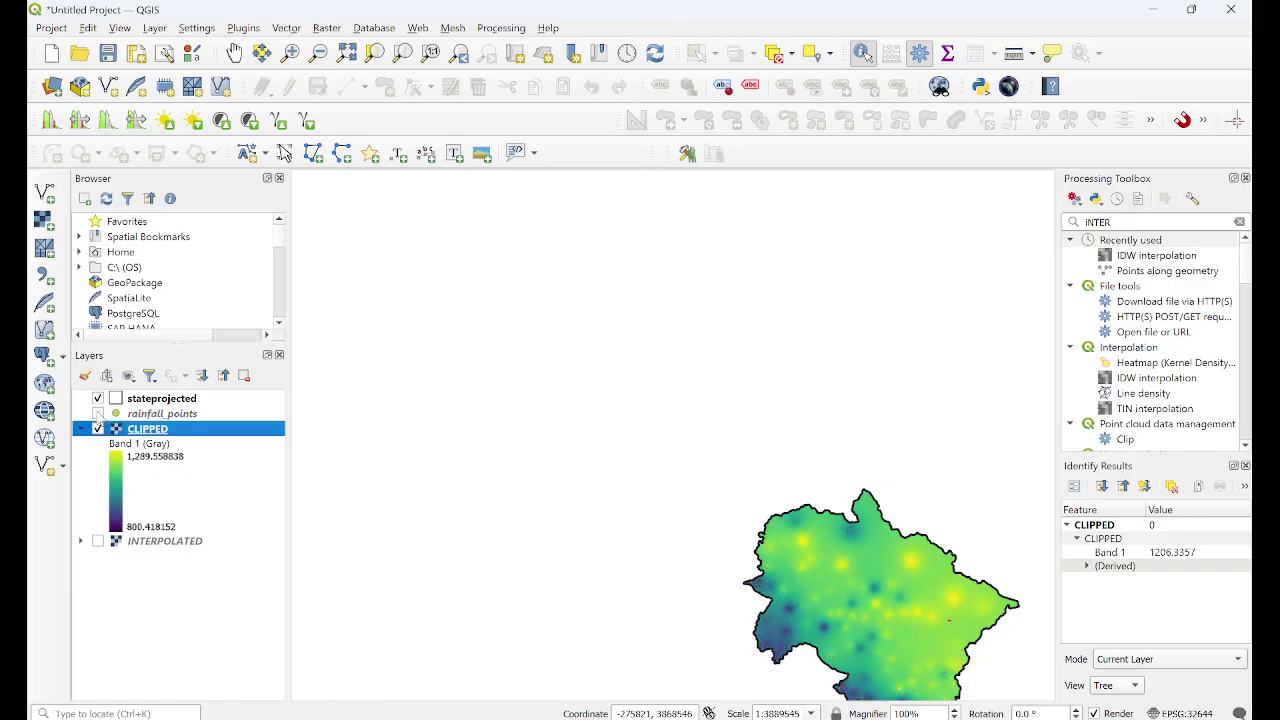
{"action": "left_click", "coordinate": [97, 413]}
{"action": "left_click", "coordinate": [234, 52]}
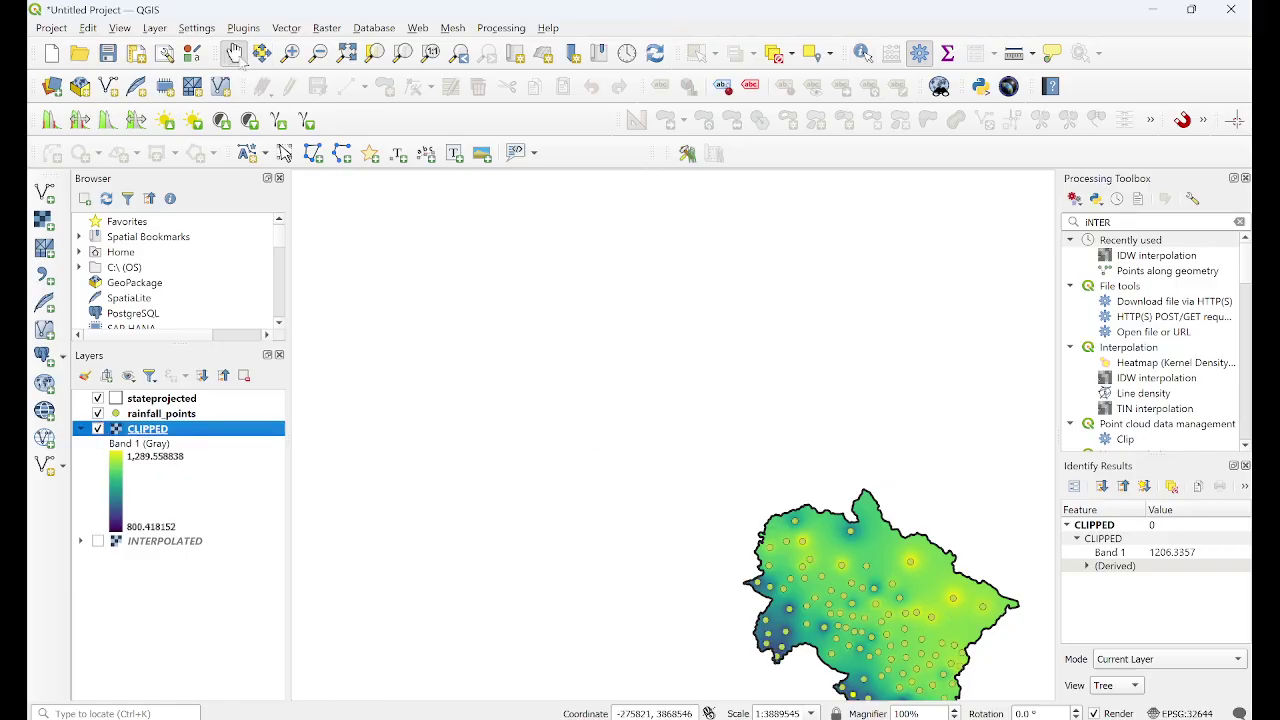
{"action": "left_click_drag", "start_coordinate": [858, 598], "coordinate": [700, 459]}
{"action": "scroll", "coordinate": [734, 483], "scroll_direction": "up", "scroll_amount": 1}
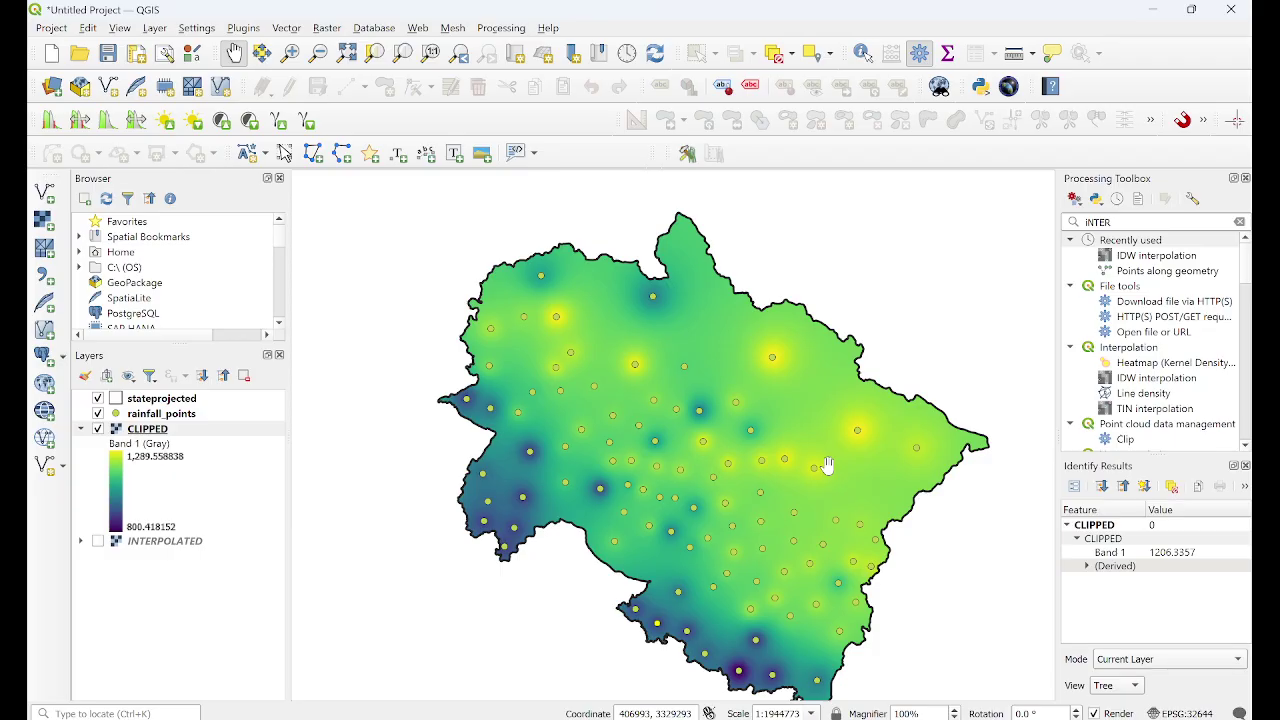
{"action": "left_click_drag", "start_coordinate": [602, 402], "coordinate": [594, 374]}
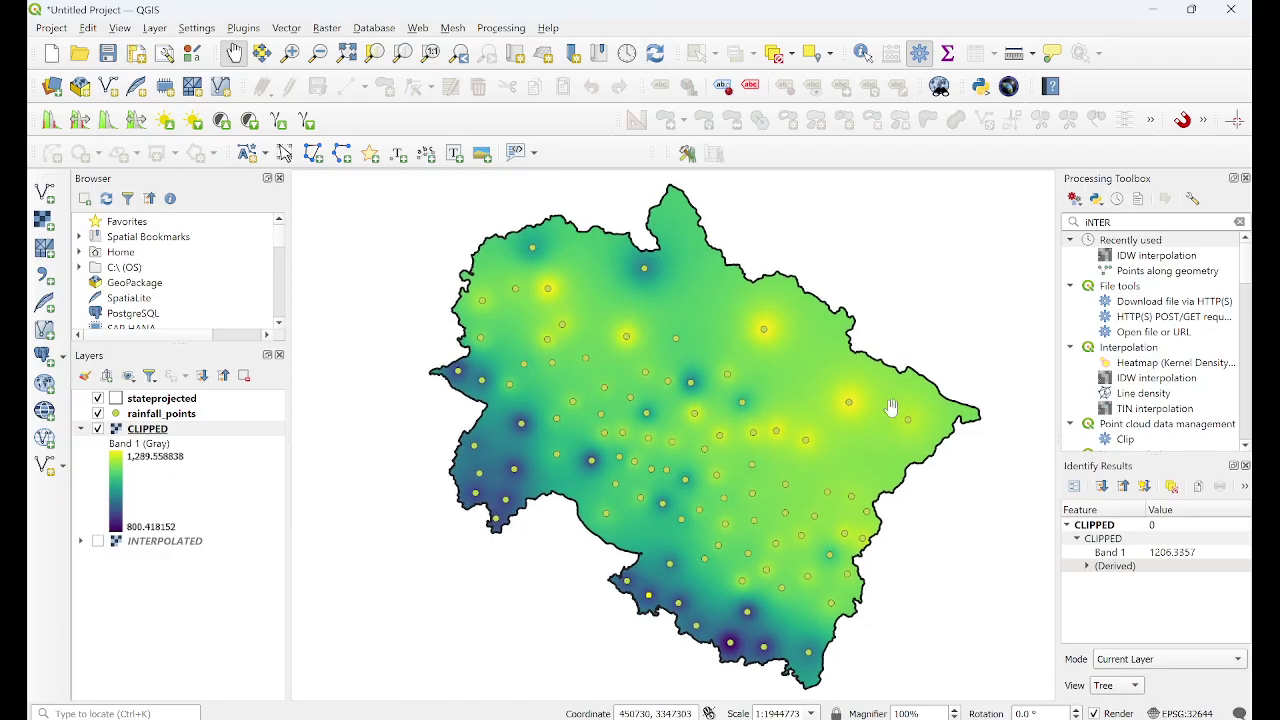
- Add the UKBLOCK.shp shapefile from the myPython folder to the project as a vector layer
{"action": "left_click", "coordinate": [51, 88]}
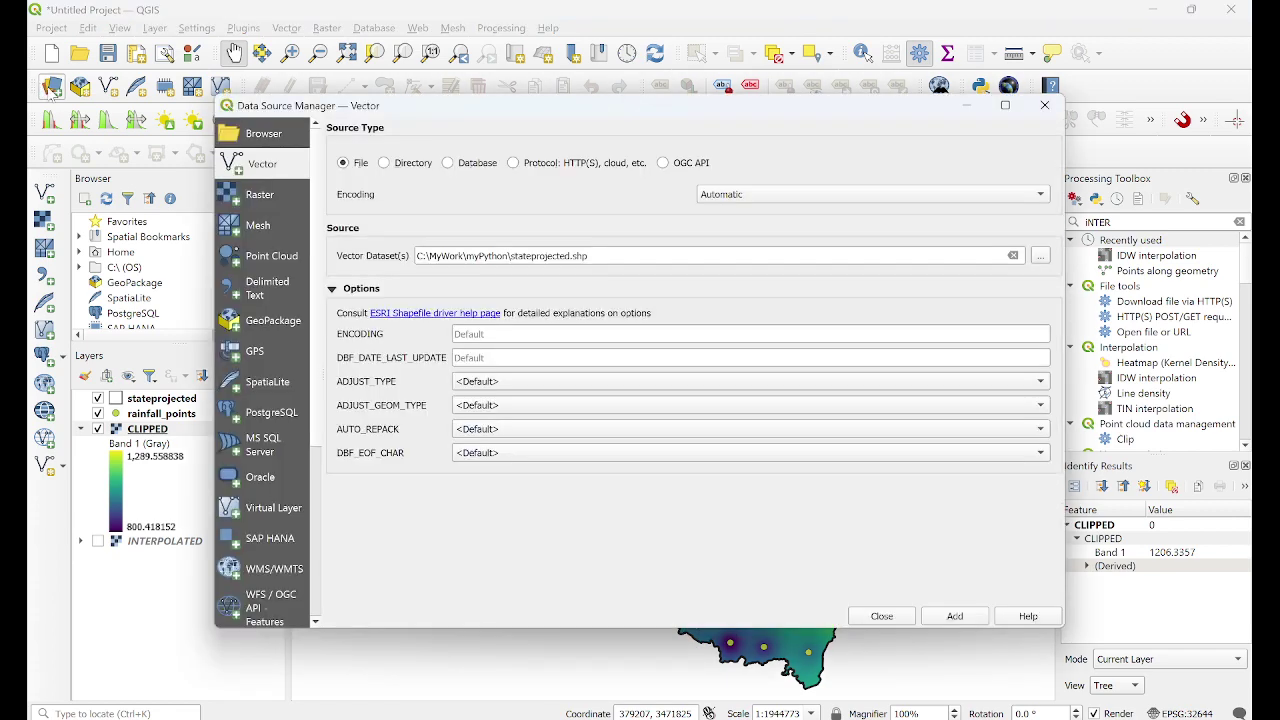
{"action": "left_click", "coordinate": [1040, 256]}
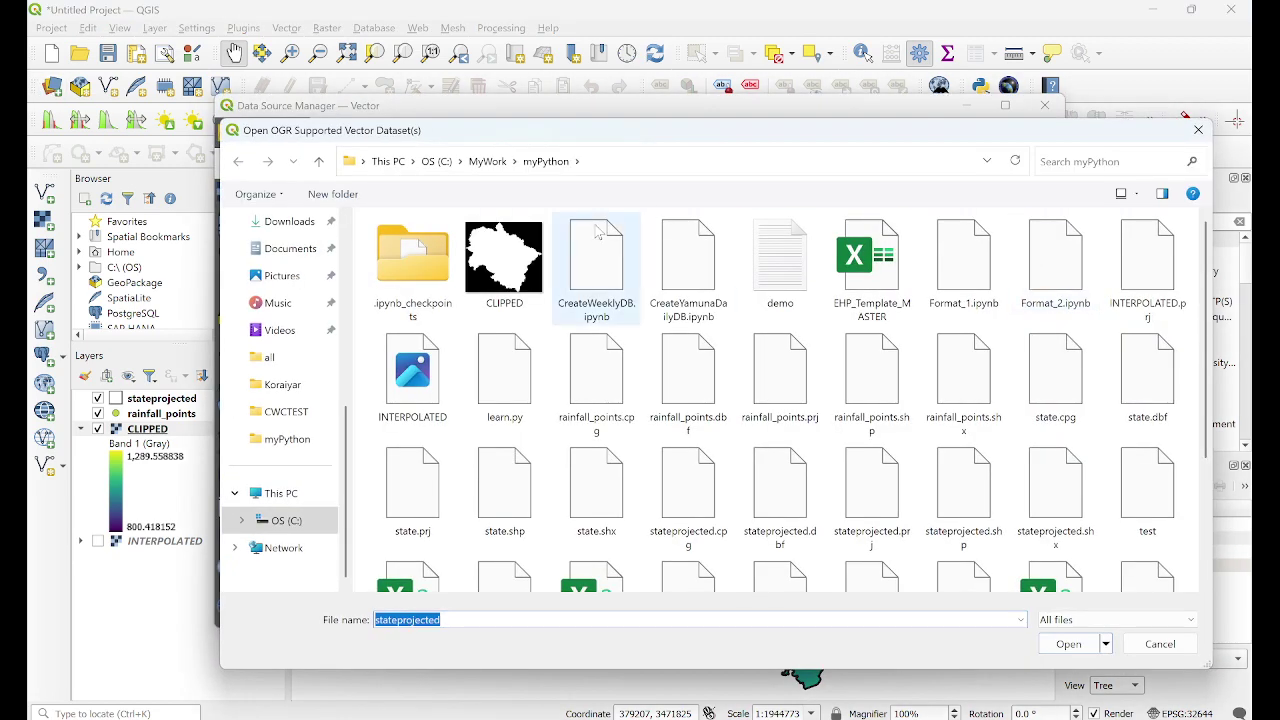
{"action": "left_click", "coordinate": [1136, 194]}
{"action": "left_click", "coordinate": [1167, 276]}
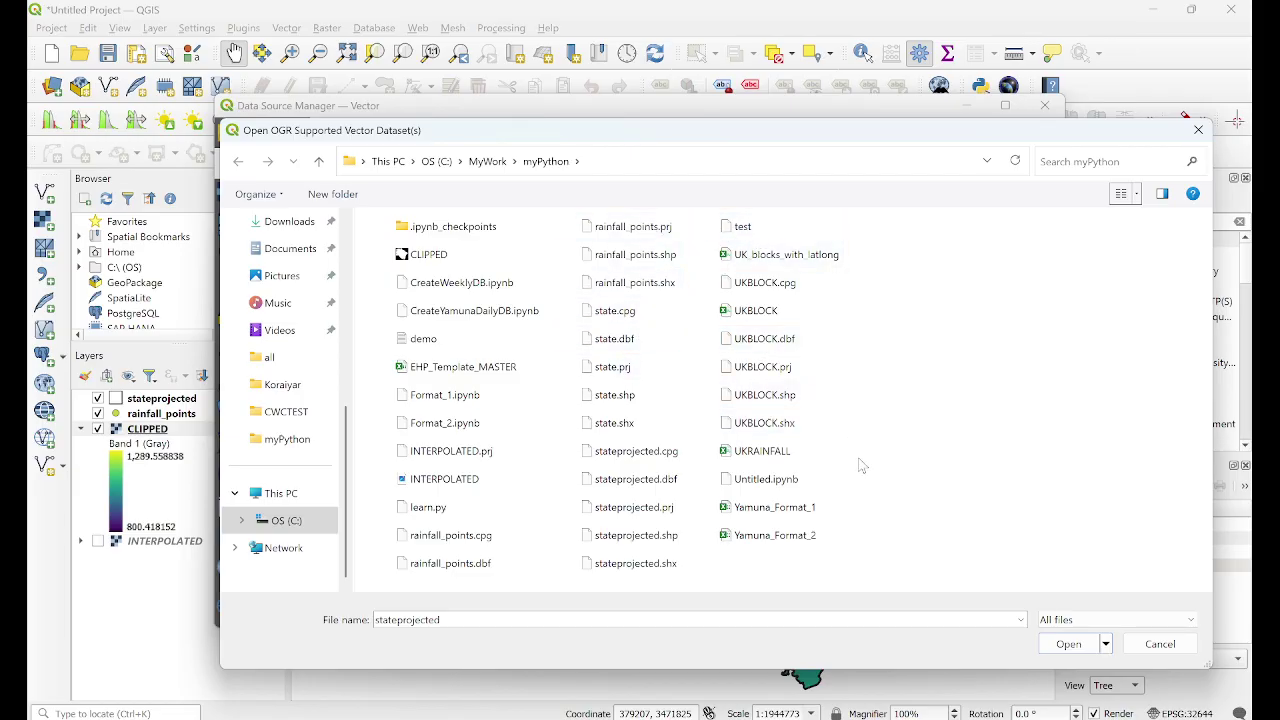
{"action": "left_click", "coordinate": [803, 402]}
{"action": "left_click", "coordinate": [1068, 645]}
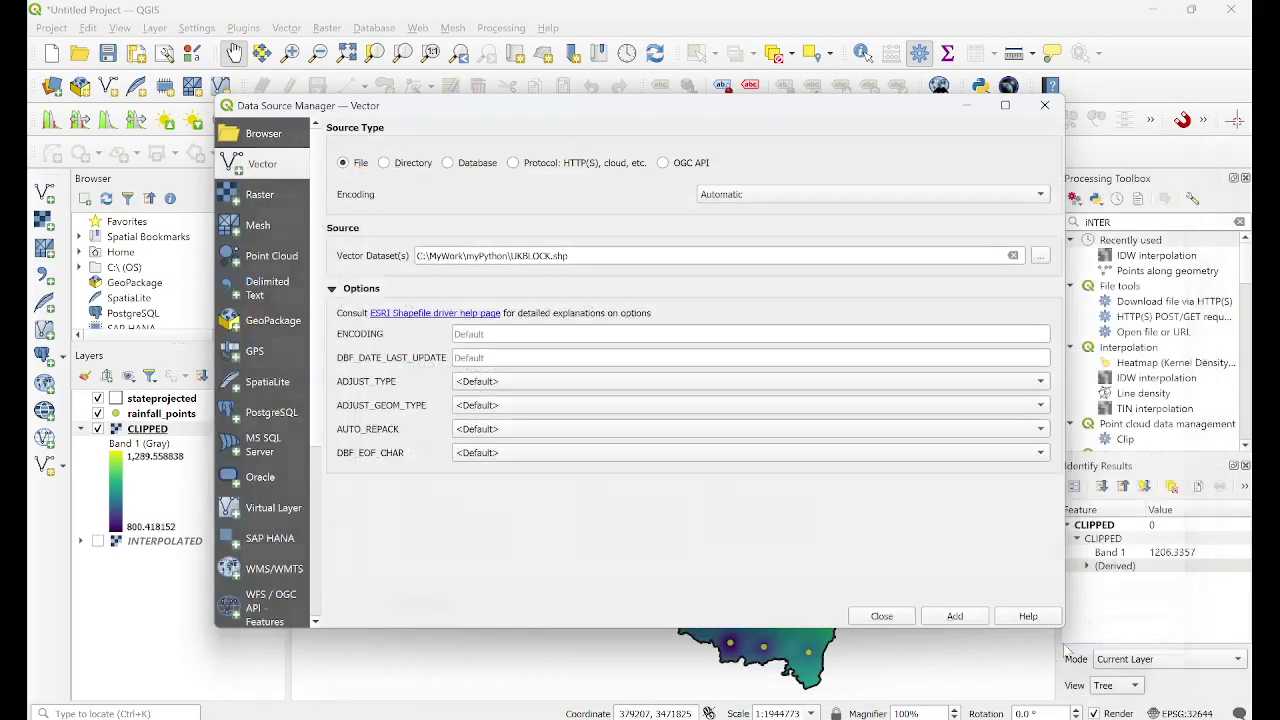
{"action": "left_click", "coordinate": [954, 616]}
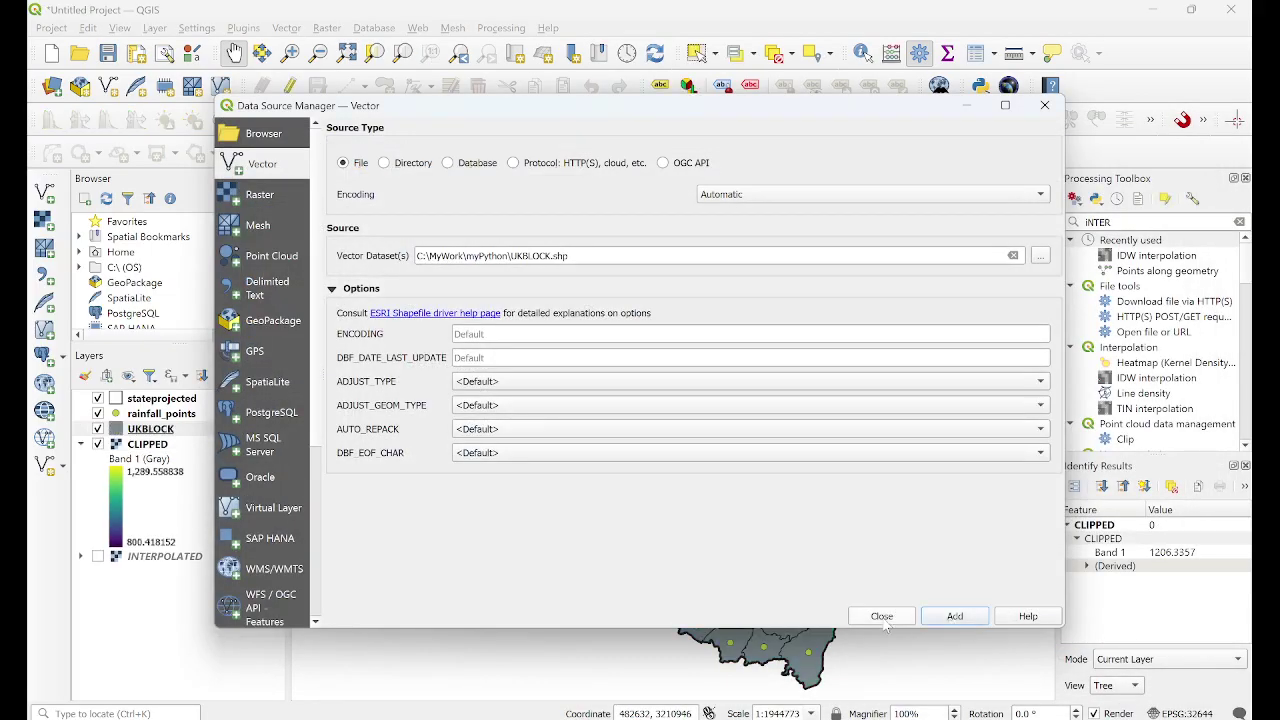
{"action": "left_click", "coordinate": [882, 616]}
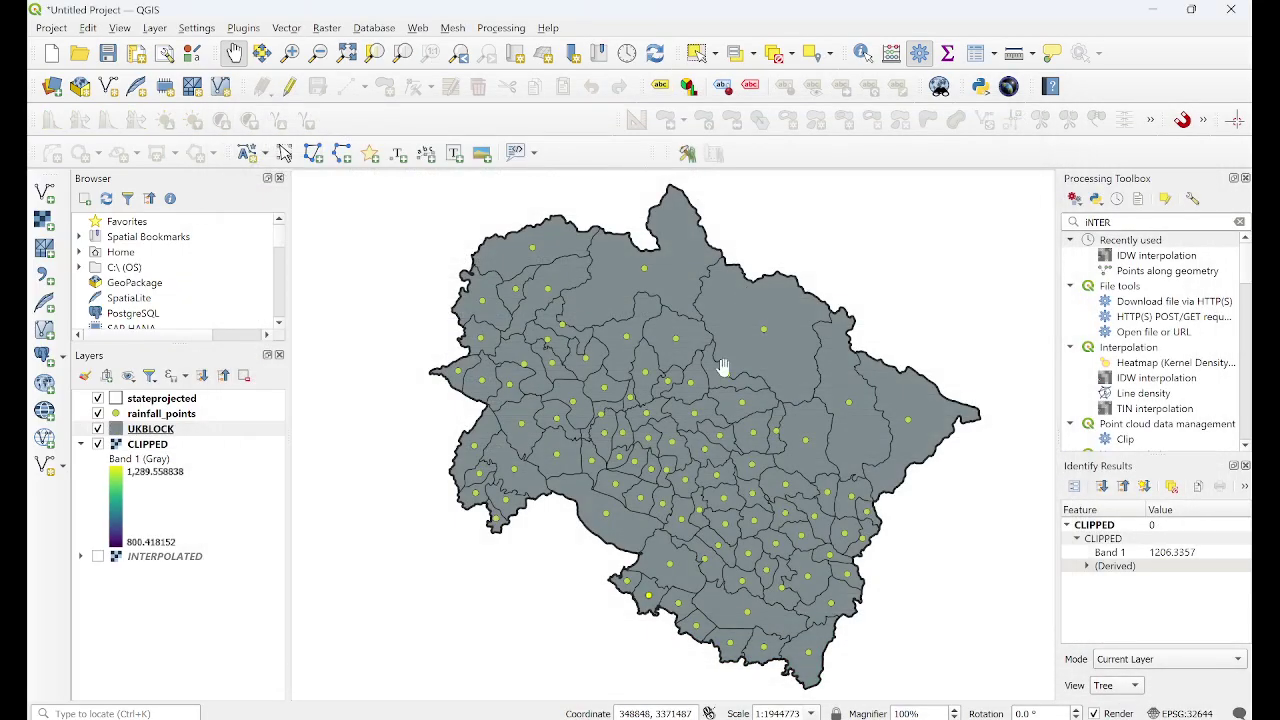
- Change the UKBLOCK layer's symbol layer type from Simple Fill to Outline: Simple Line and apply it
{"action": "left_click", "coordinate": [116, 435]}
{"action": "double_click", "coordinate": [116, 435]}
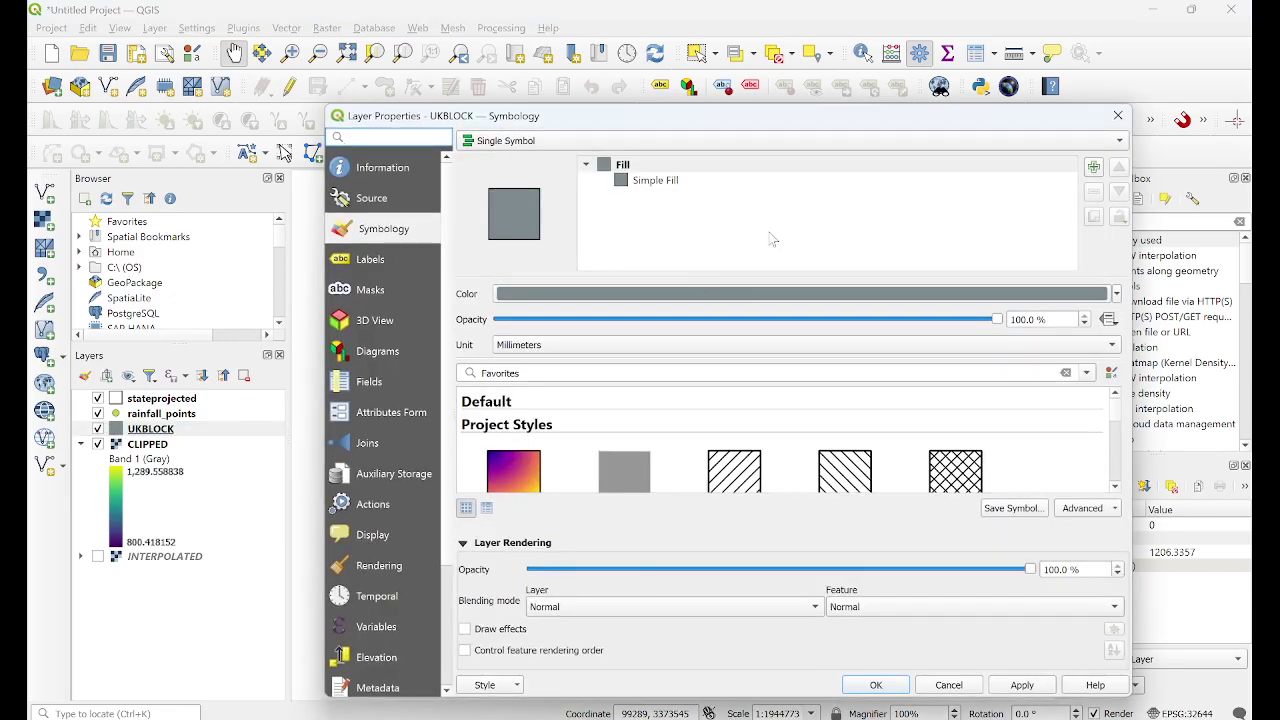
{"action": "left_click", "coordinate": [650, 182]}
{"action": "left_click", "coordinate": [1097, 294]}
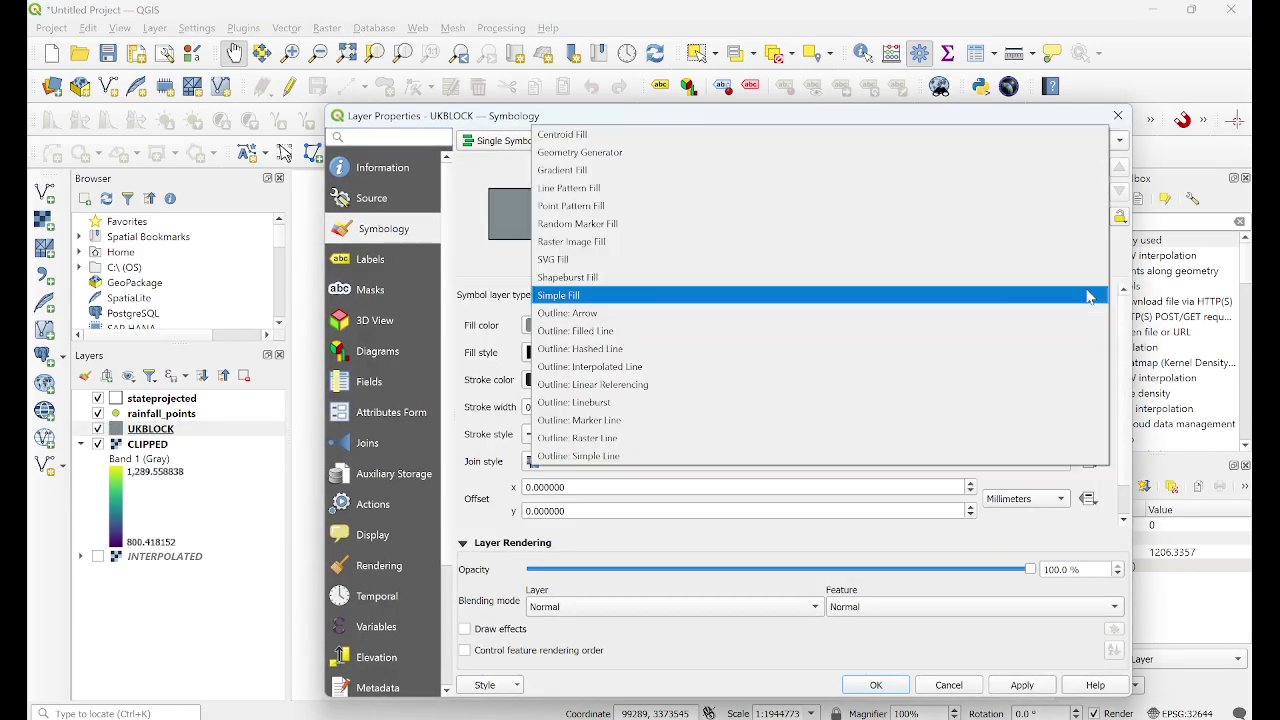
{"action": "left_click", "coordinate": [880, 452]}
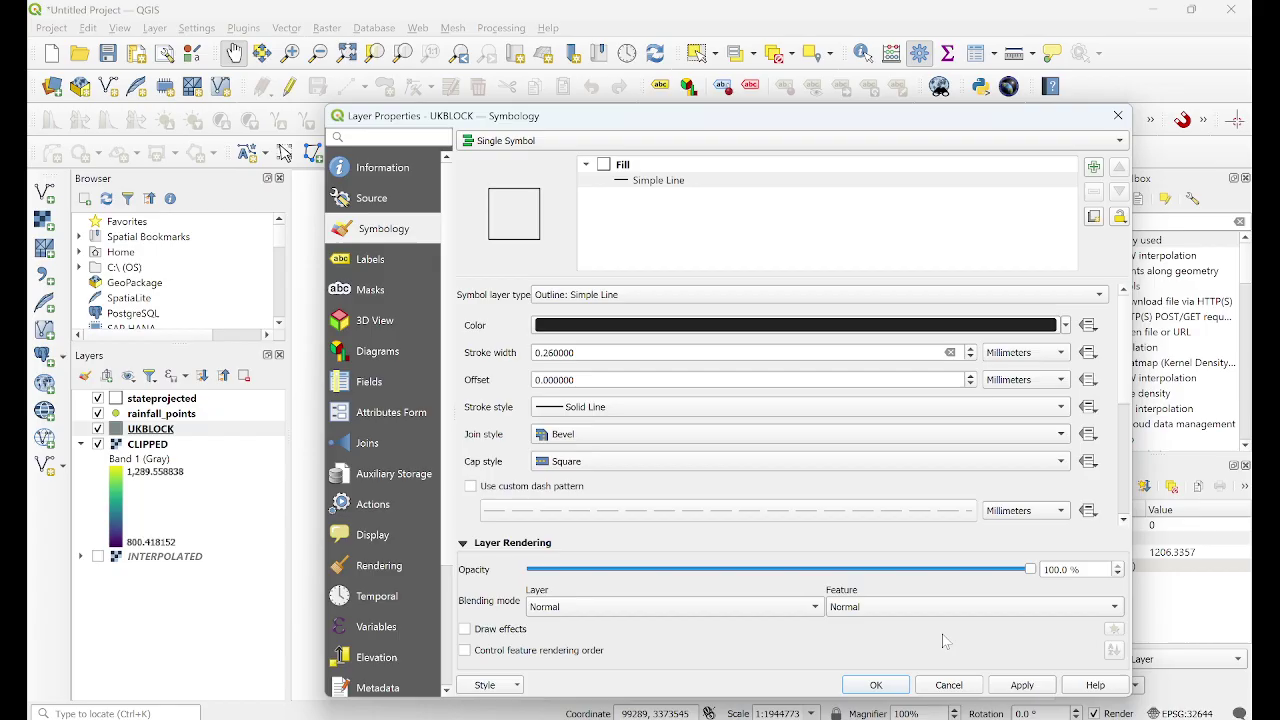
{"action": "left_click", "coordinate": [1021, 686]}
{"action": "left_click", "coordinate": [875, 686]}
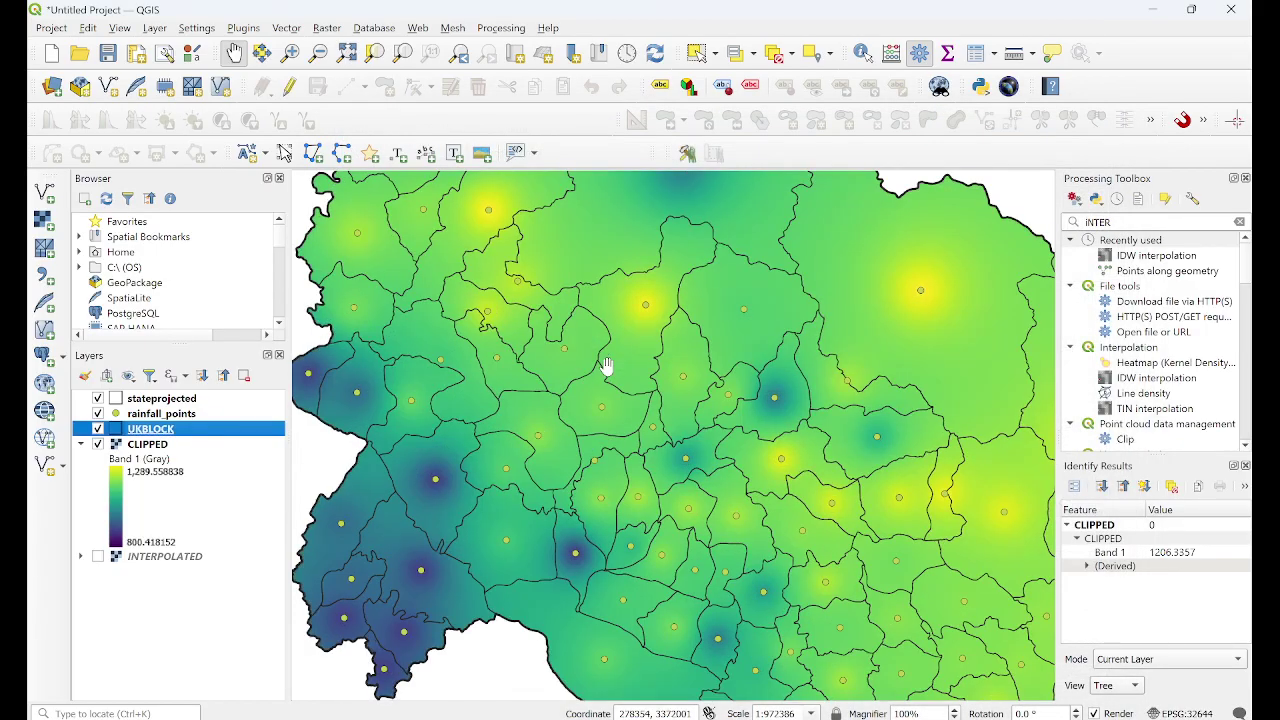
- Hide the rainfall_points layer so that only the block and state boundaries overlay the CLIPPED raster
{"action": "scroll", "coordinate": [605, 365], "scroll_direction": "down", "scroll_amount": 3}
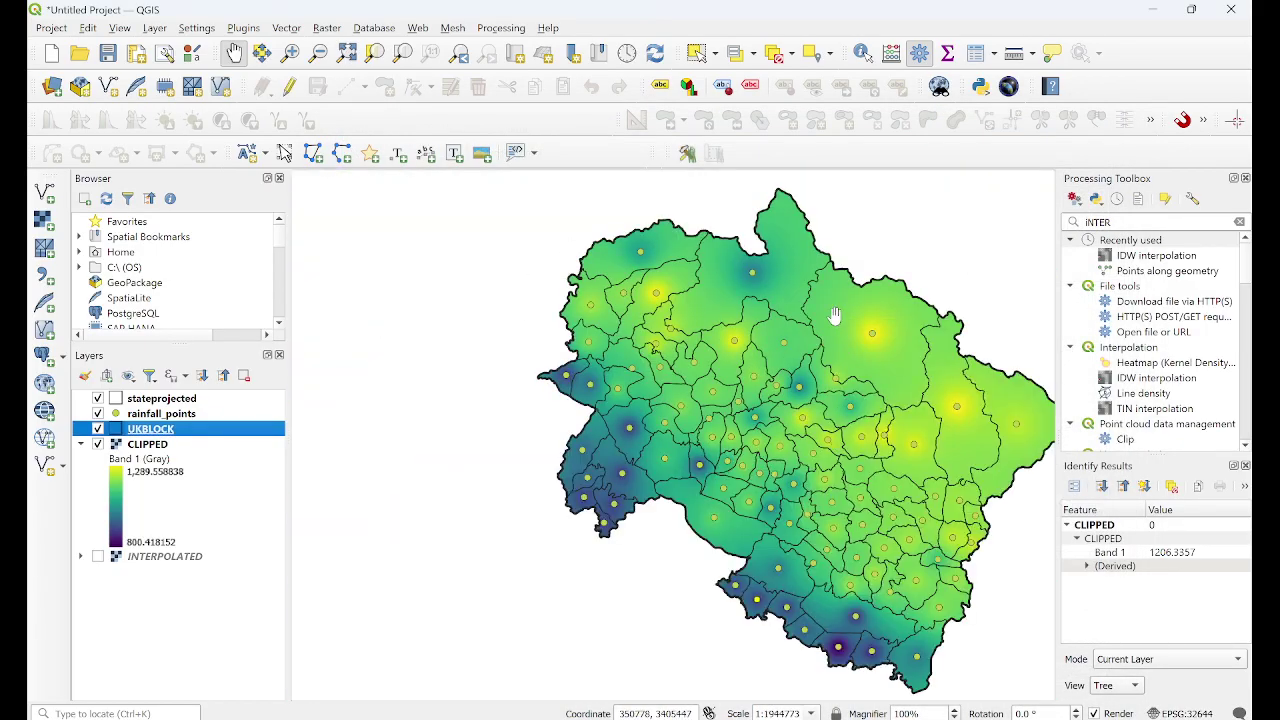
{"action": "left_click_drag", "start_coordinate": [715, 352], "coordinate": [607, 341]}
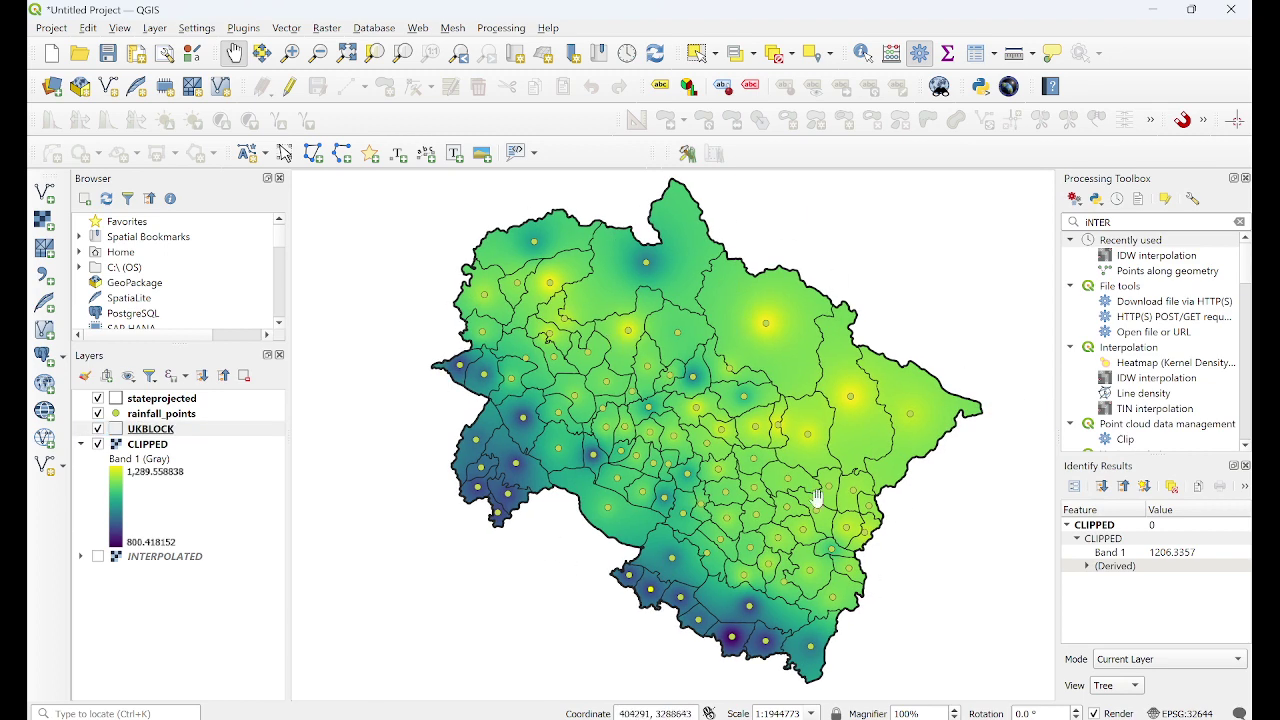
{"action": "left_click_drag", "start_coordinate": [702, 330], "coordinate": [806, 333]}
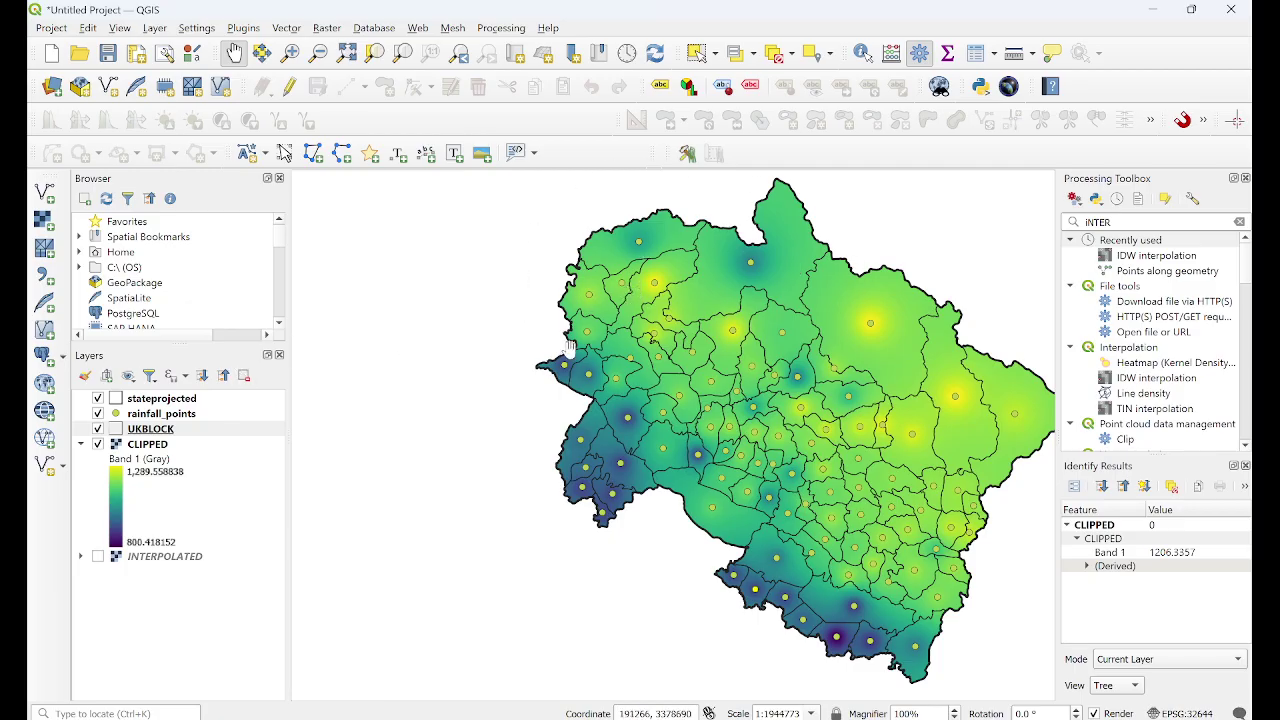
{"action": "left_click", "coordinate": [107, 429]}
{"action": "left_click", "coordinate": [98, 413]}
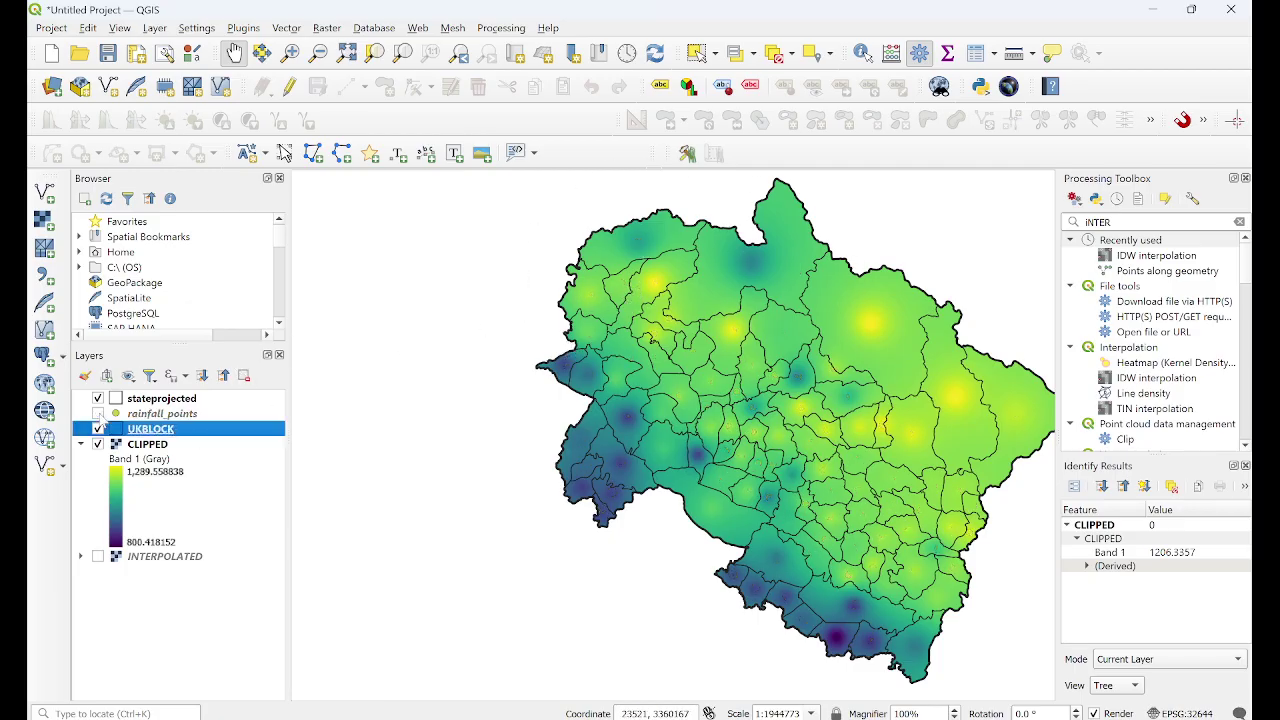
- Find the Zonal statistics tool and set it up with UKBLOCK as the input layer and CLIPPED as the raster layer
{"action": "left_click", "coordinate": [1239, 221]}
{"action": "type", "text": "ZONA"}
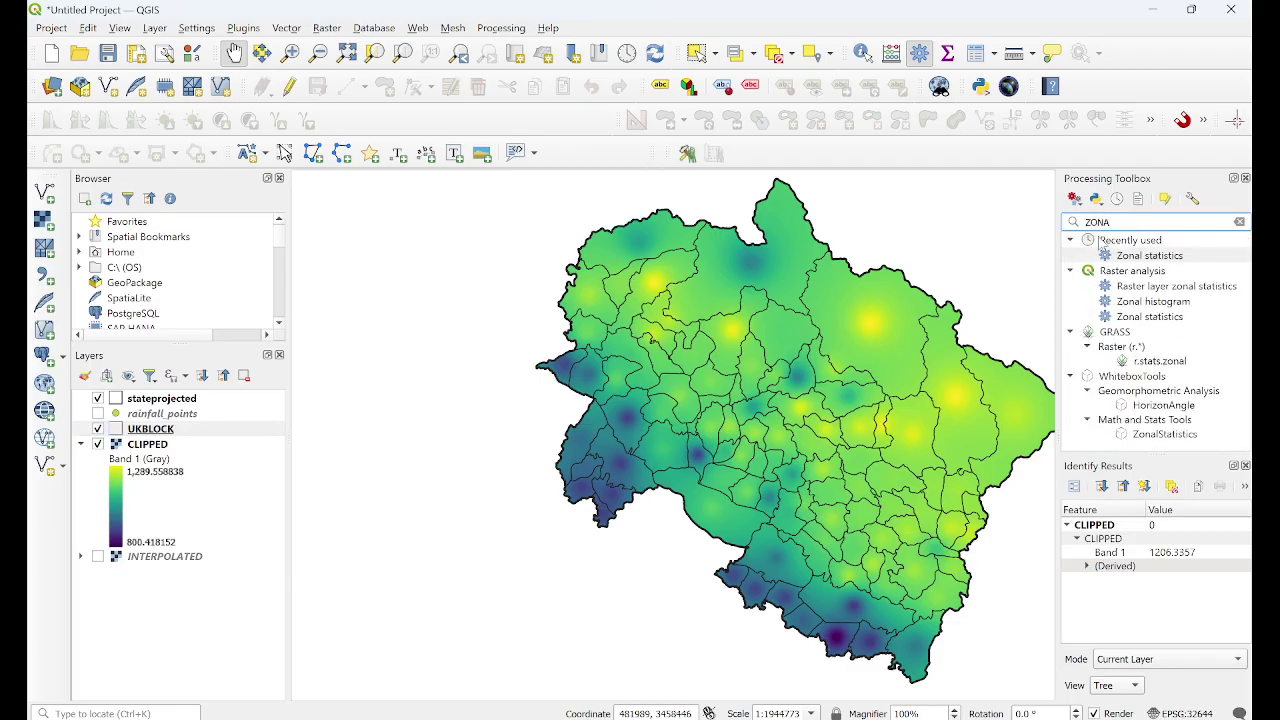
{"action": "double_click", "coordinate": [1148, 318]}
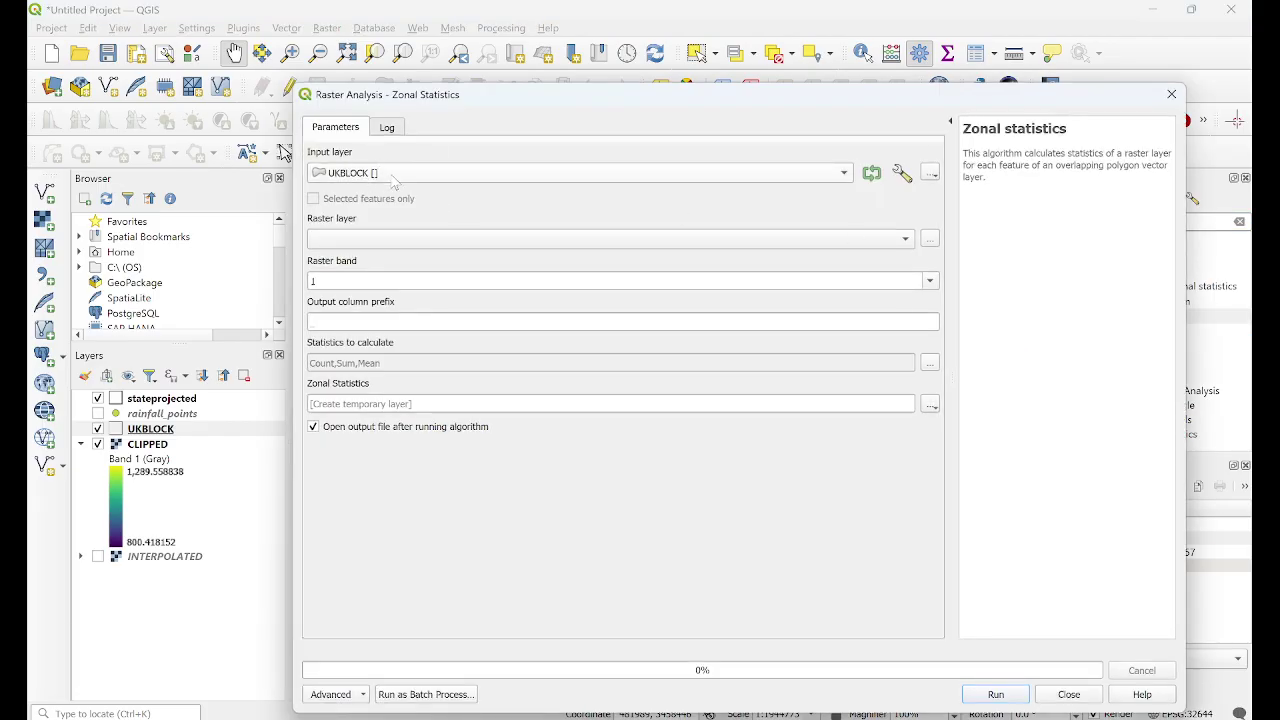
{"action": "left_click", "coordinate": [403, 243]}
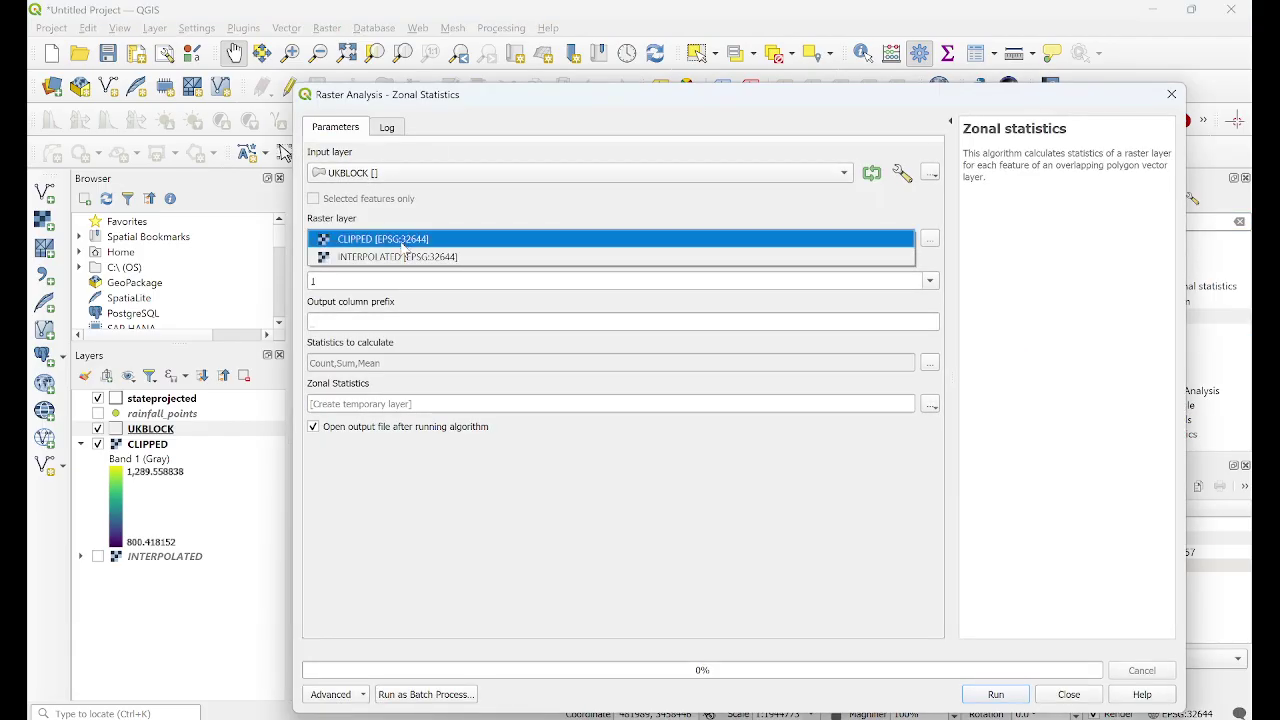
{"action": "left_click", "coordinate": [386, 240]}
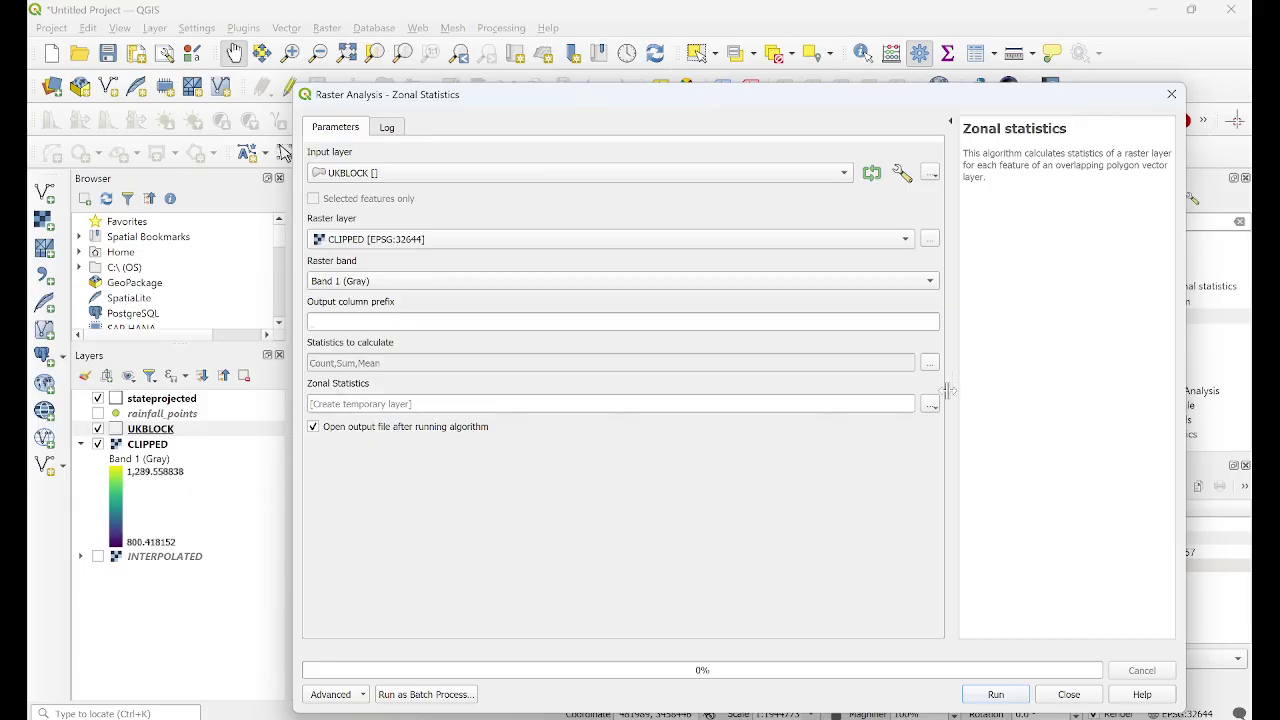
- Set the zonal statistics to calculate to Sum, Mean and Range, leaving out Count
{"action": "left_click", "coordinate": [929, 363]}
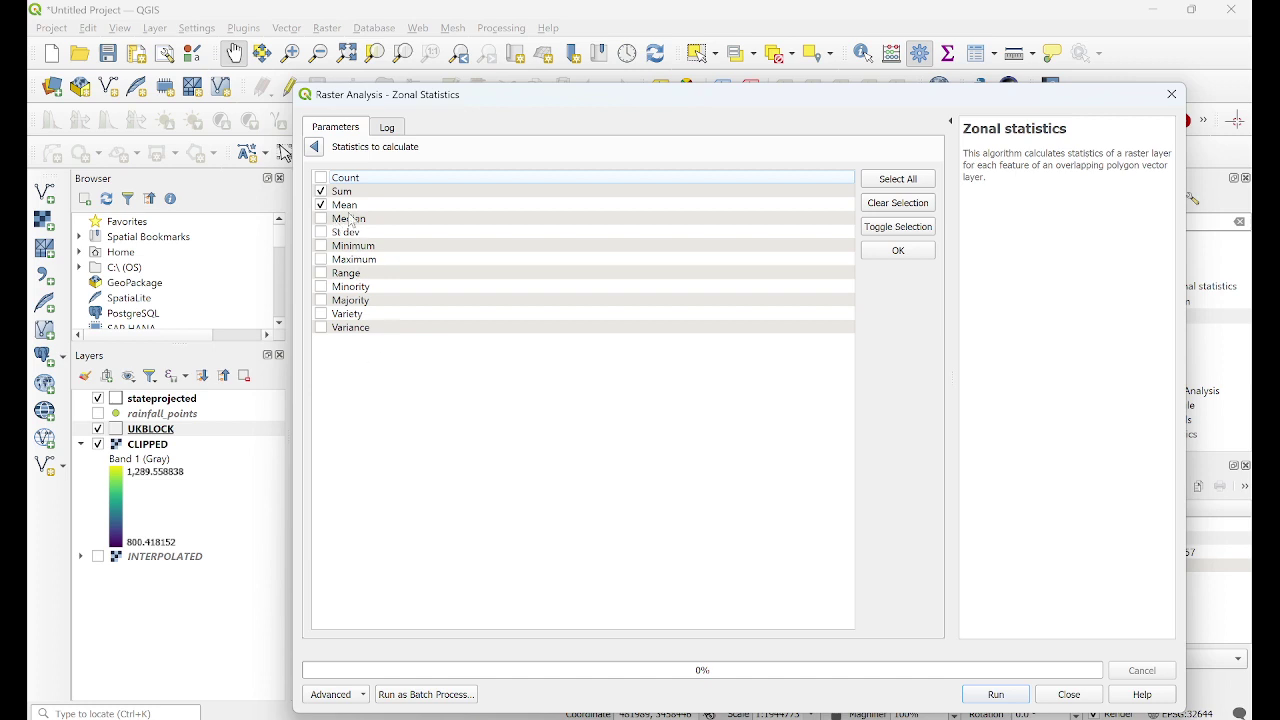
{"action": "left_click", "coordinate": [356, 273]}
{"action": "left_click", "coordinate": [320, 273]}
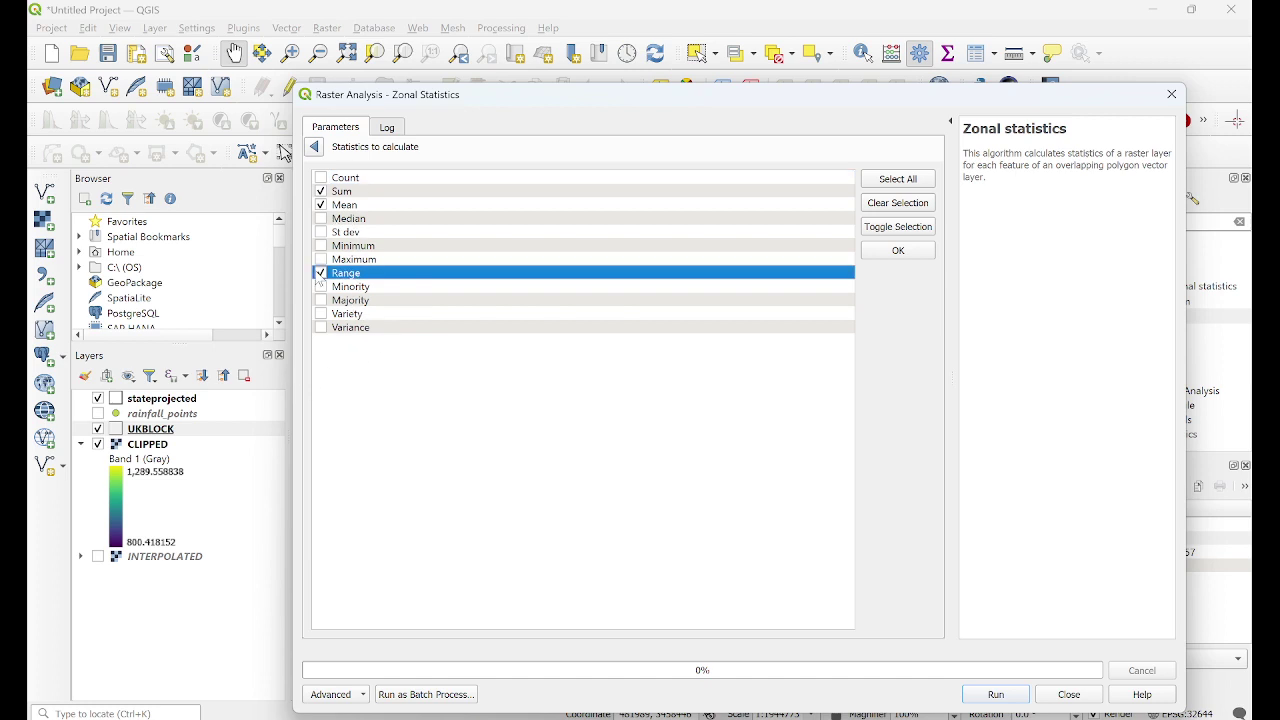
{"action": "left_click", "coordinate": [898, 251]}
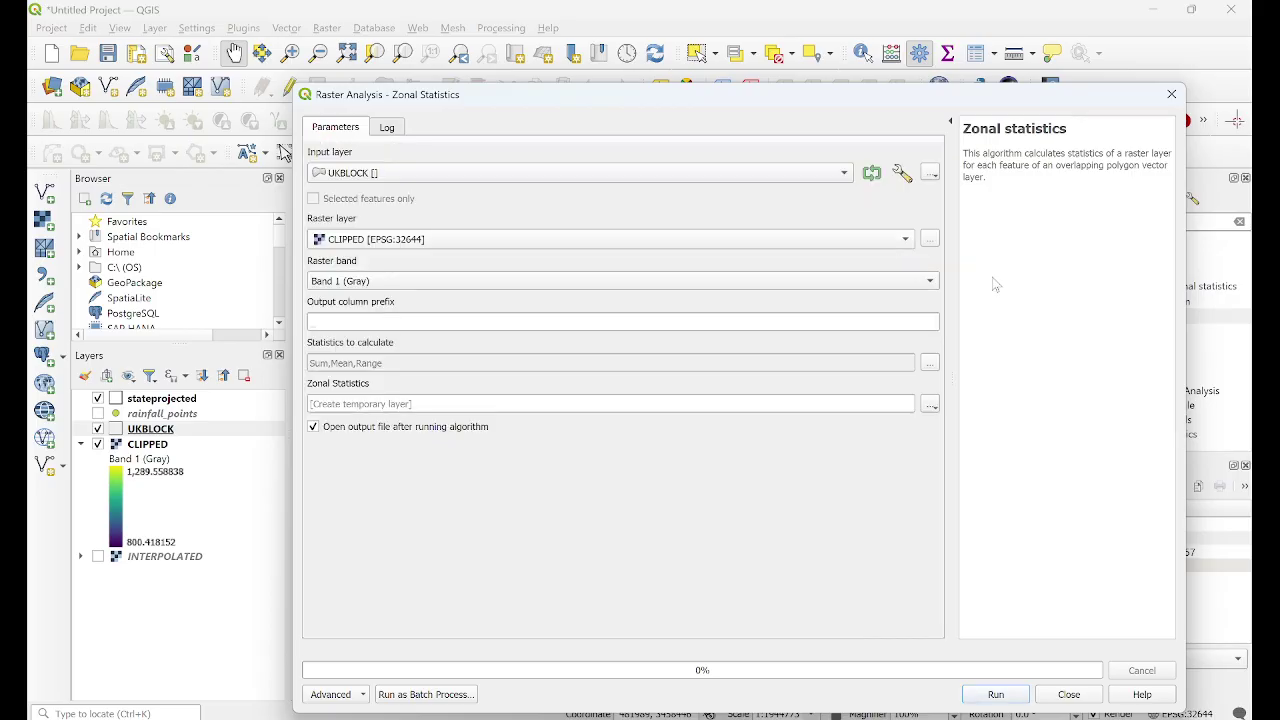
- Save the zonal statistics output as the shapefile ZONE in the myPython folder and run the tool
{"action": "left_click", "coordinate": [930, 404]}
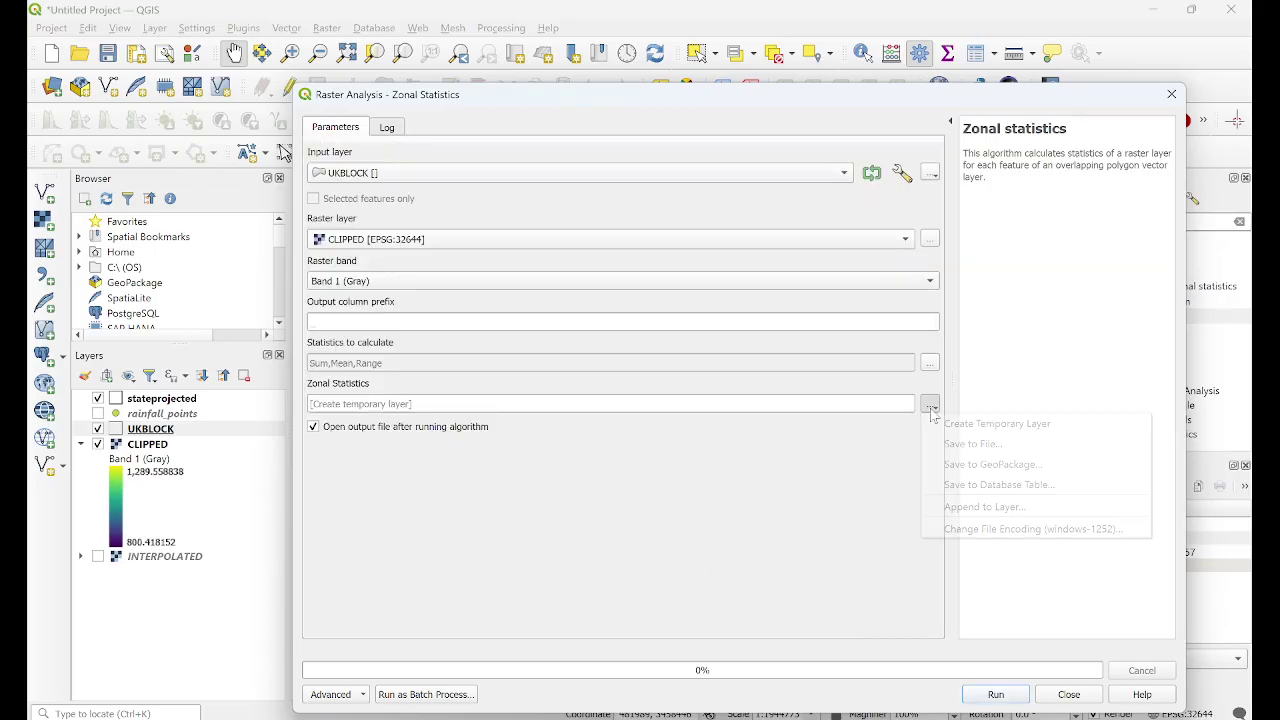
{"action": "left_click", "coordinate": [973, 453]}
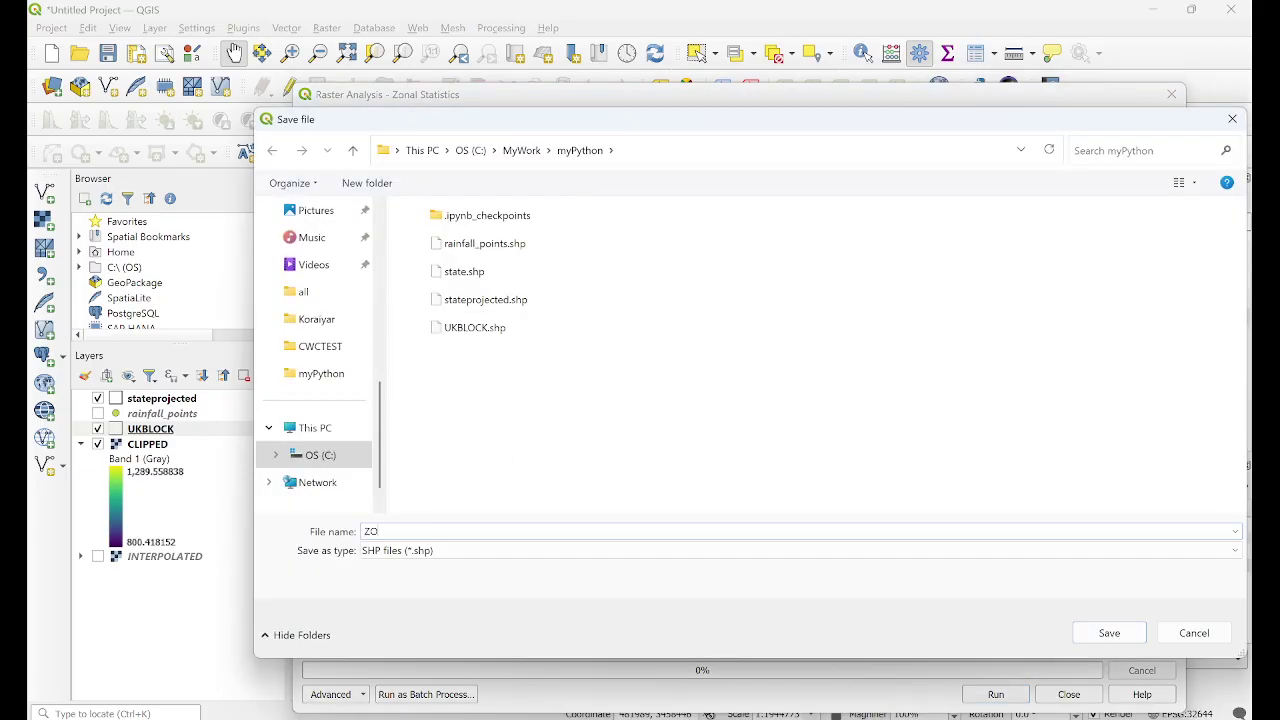
{"action": "left_click", "coordinate": [1110, 634]}
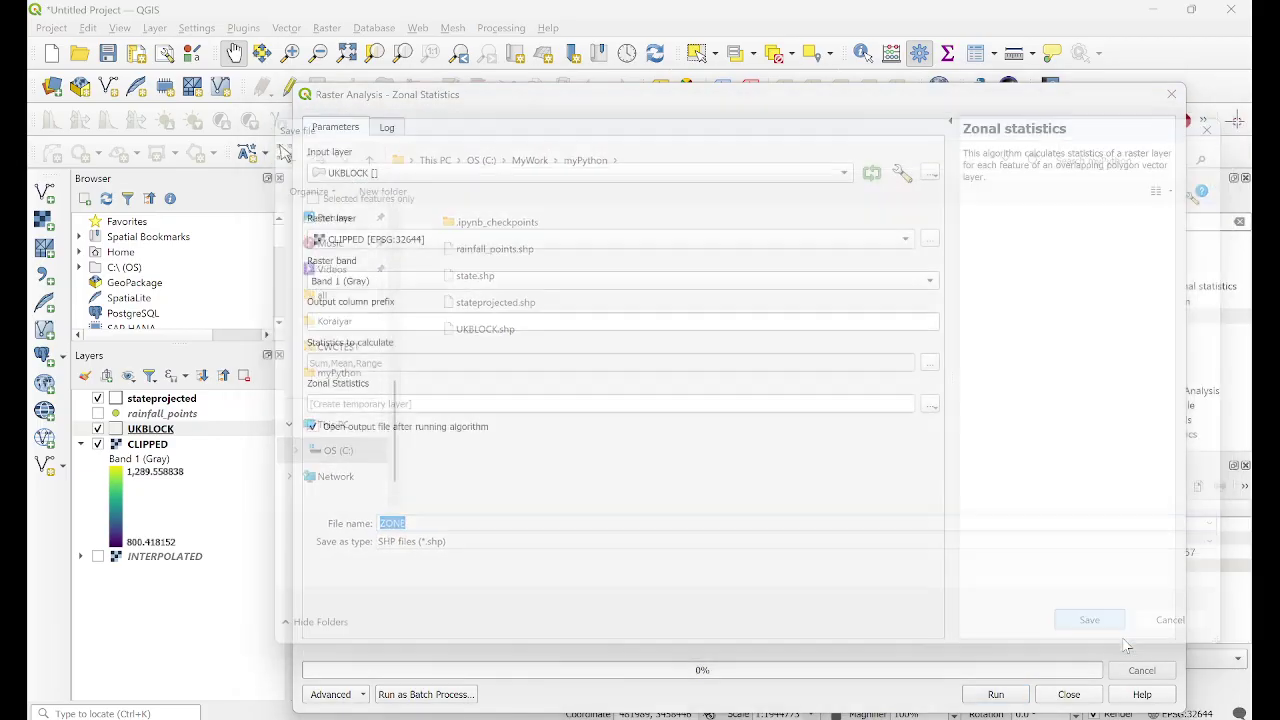
{"action": "left_click", "coordinate": [997, 698]}
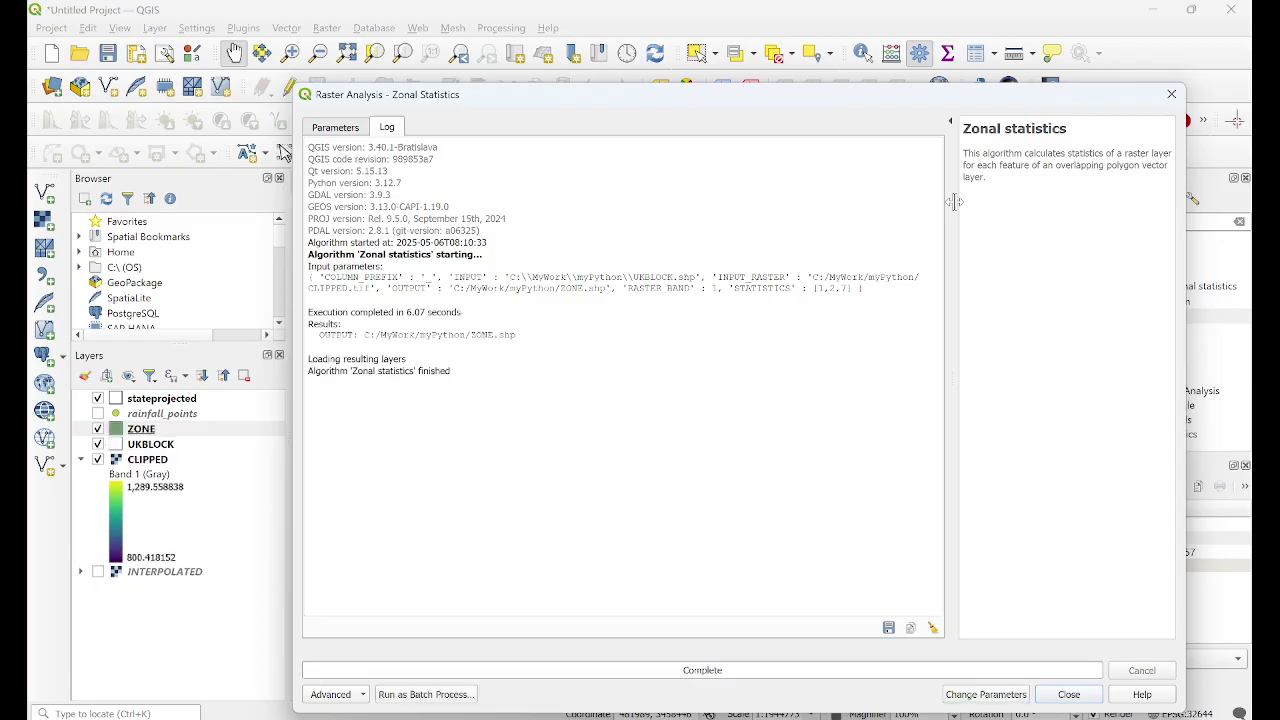
{"action": "left_click", "coordinate": [1045, 693]}
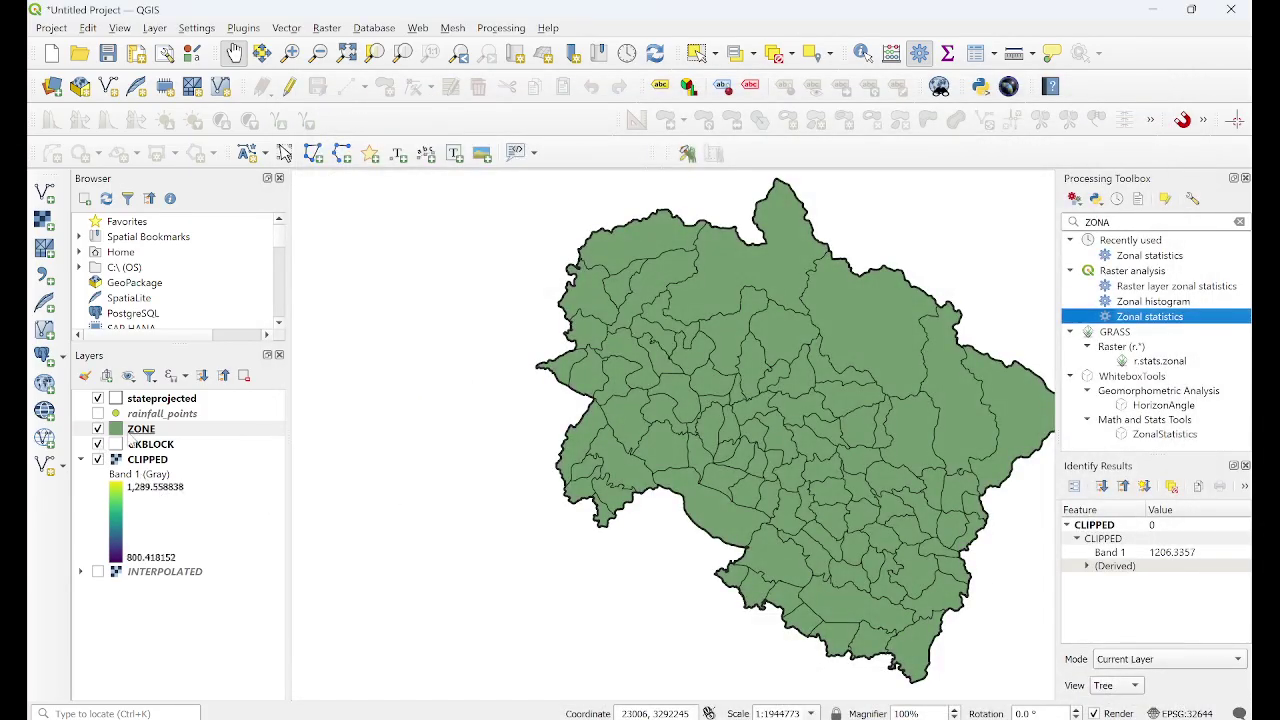
- Examine the _sum, _mean and _range columns for each block in the enlarged ZONE attribute table and minimise it
{"action": "right_click", "coordinate": [131, 434]}
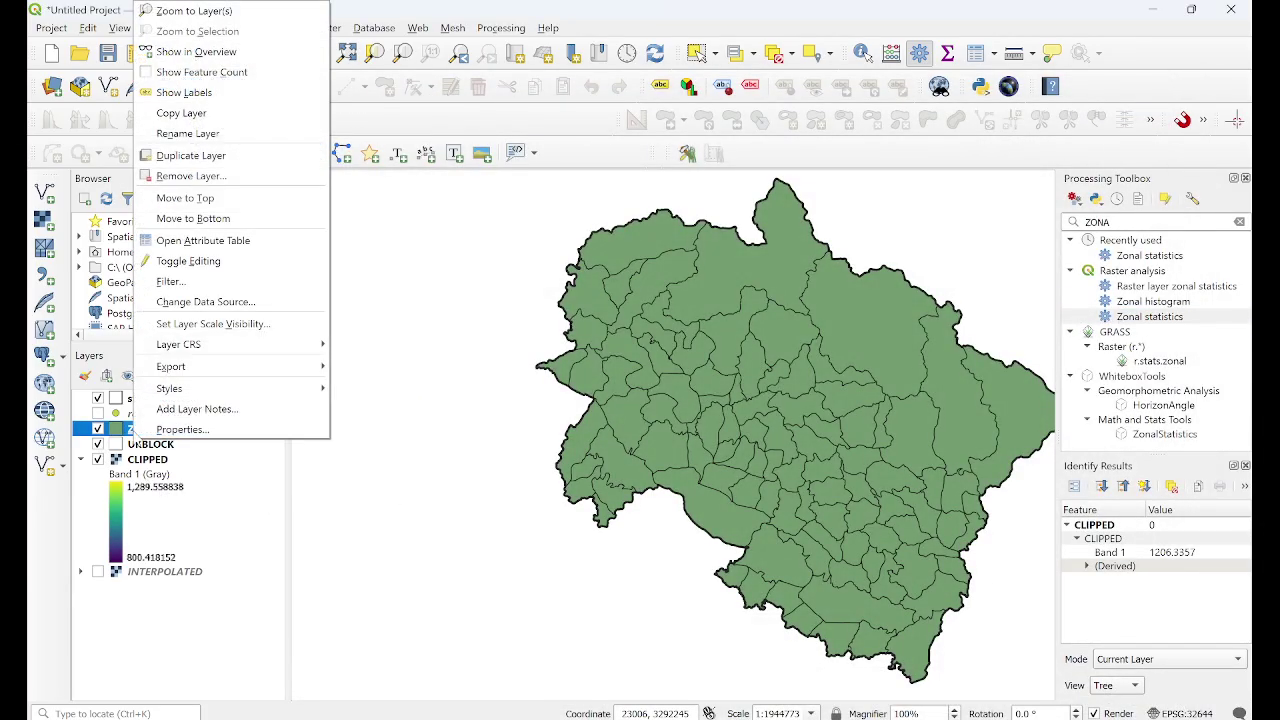
{"action": "left_click", "coordinate": [205, 245]}
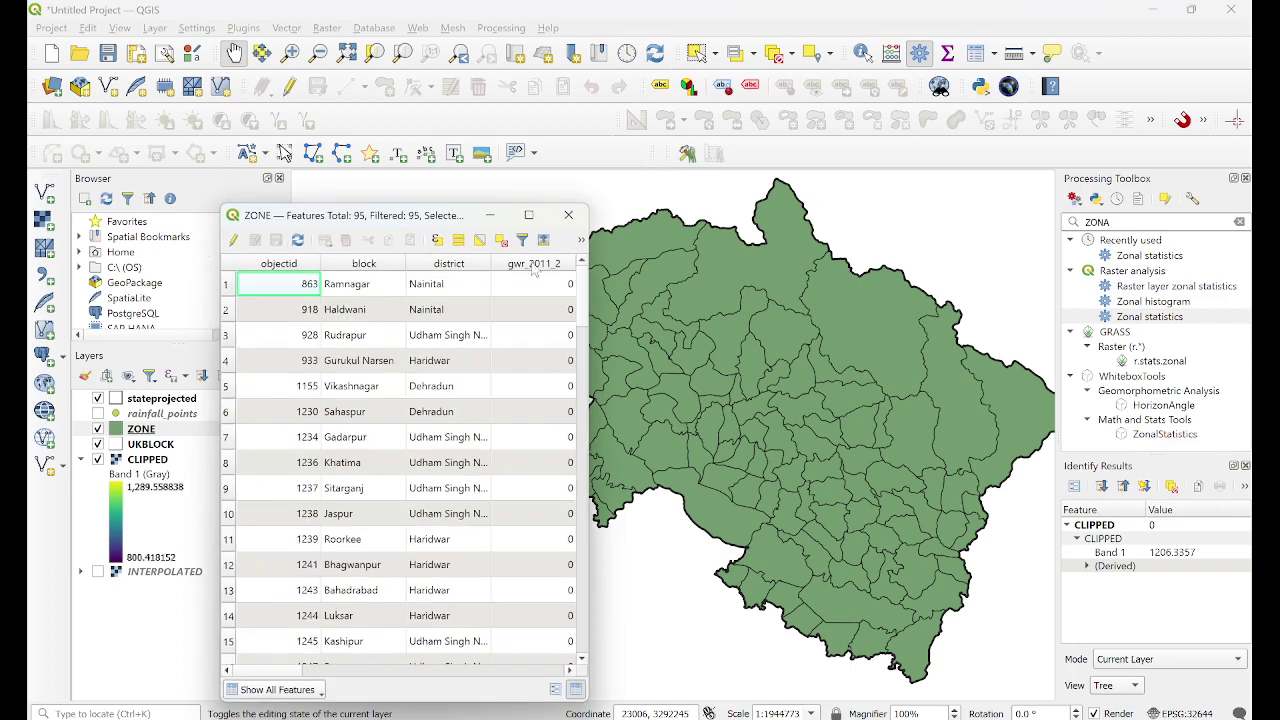
{"action": "left_click", "coordinate": [528, 215]}
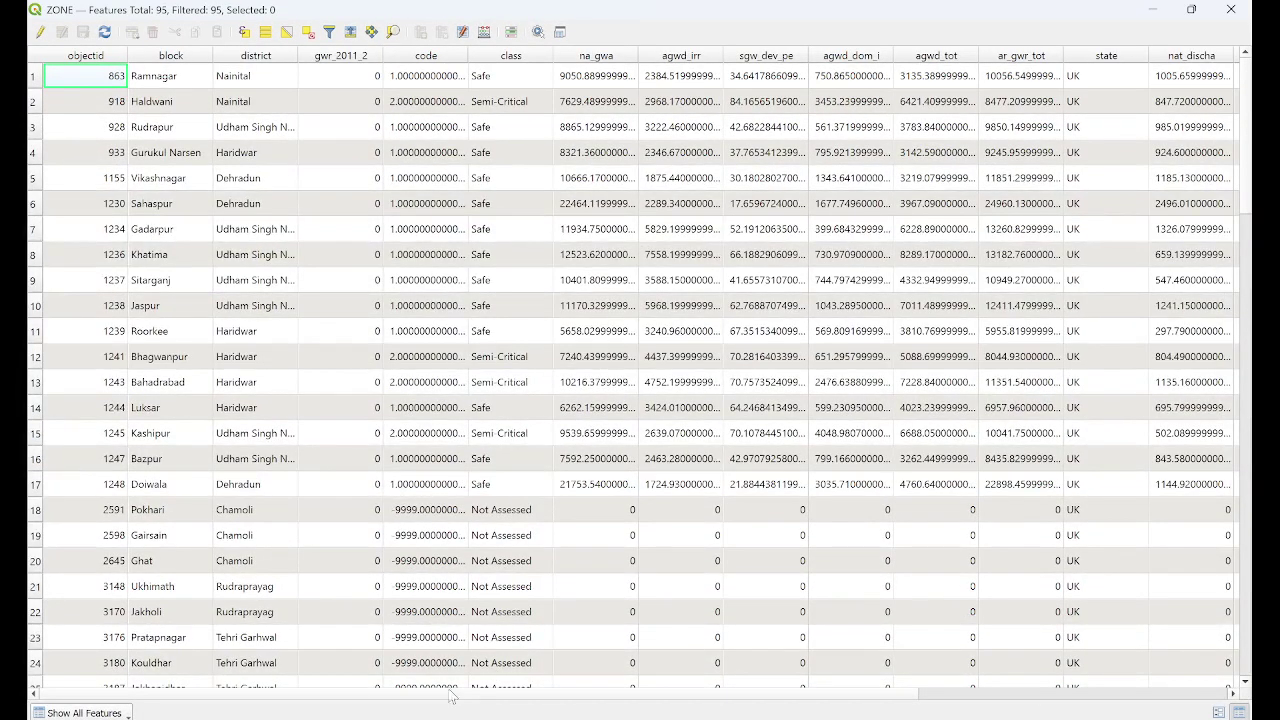
{"action": "left_click_drag", "start_coordinate": [450, 697], "coordinate": [912, 714]}
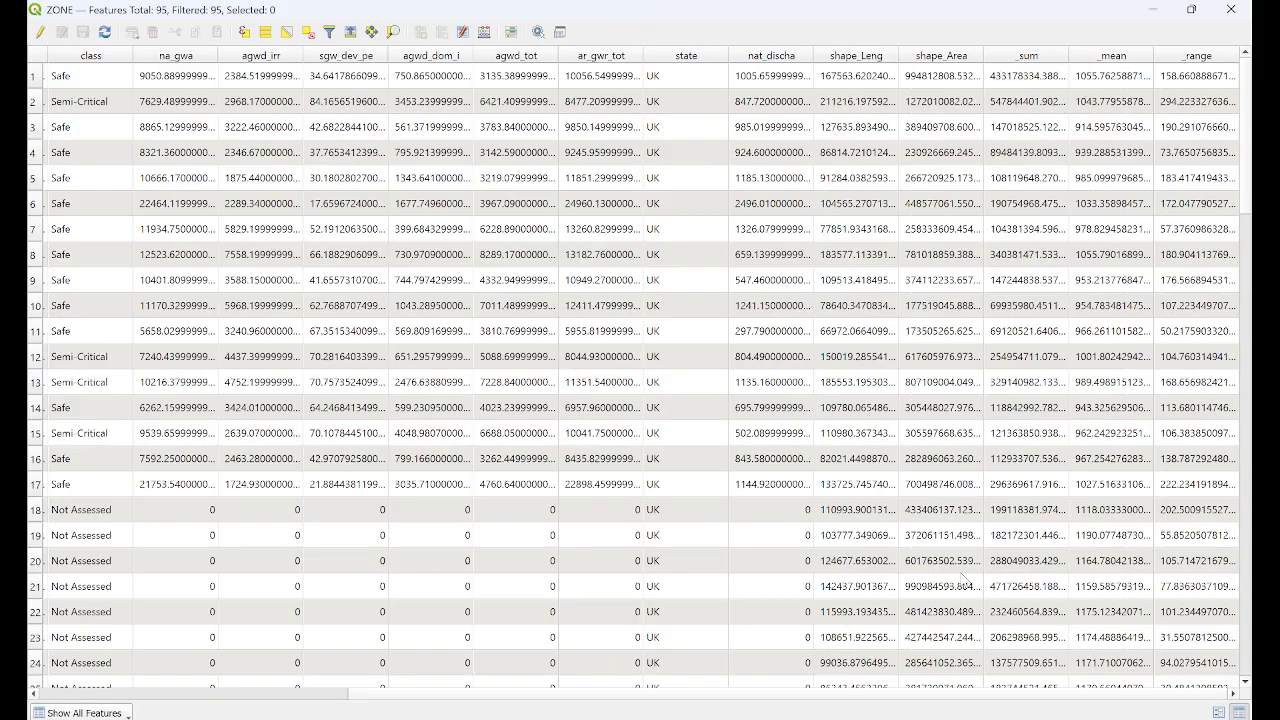
{"action": "left_click", "coordinate": [1206, 84]}
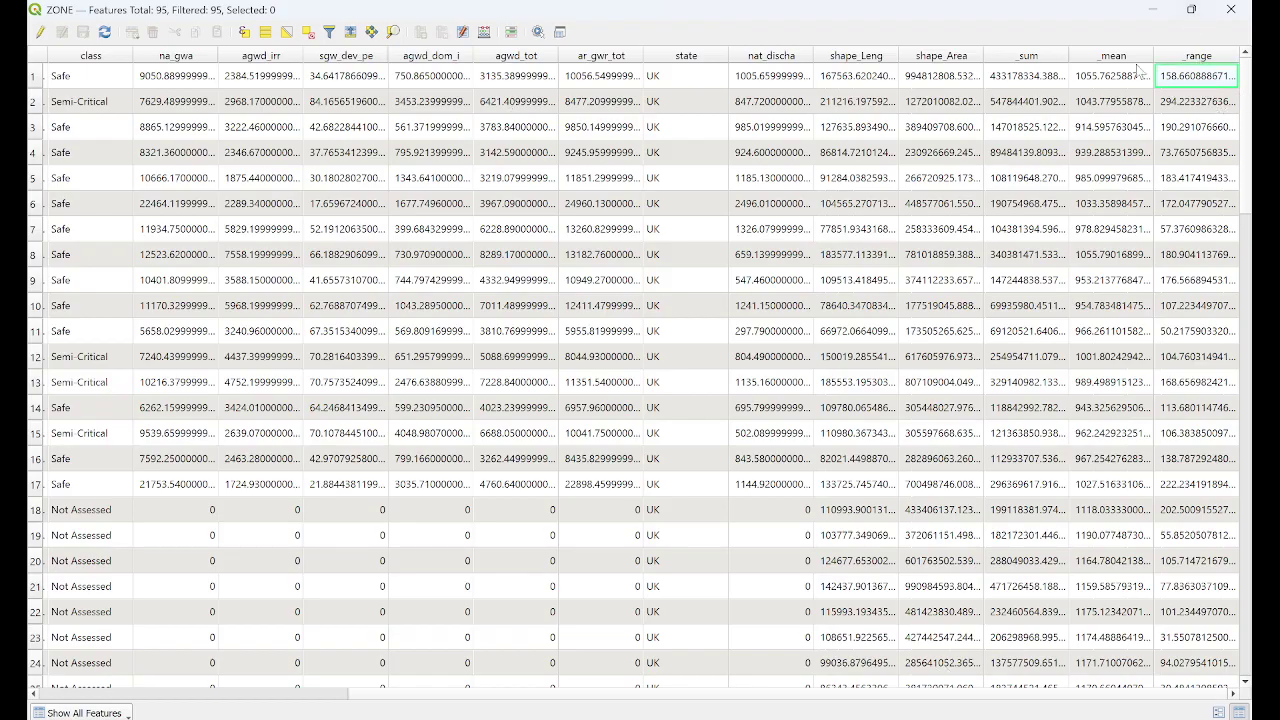
{"action": "scroll", "coordinate": [1130, 478], "scroll_direction": "down", "scroll_amount": 5}
{"action": "scroll", "coordinate": [1130, 478], "scroll_direction": "up", "scroll_amount": 5}
{"action": "scroll", "coordinate": [330, 700], "scroll_direction": "left", "scroll_amount": 1}
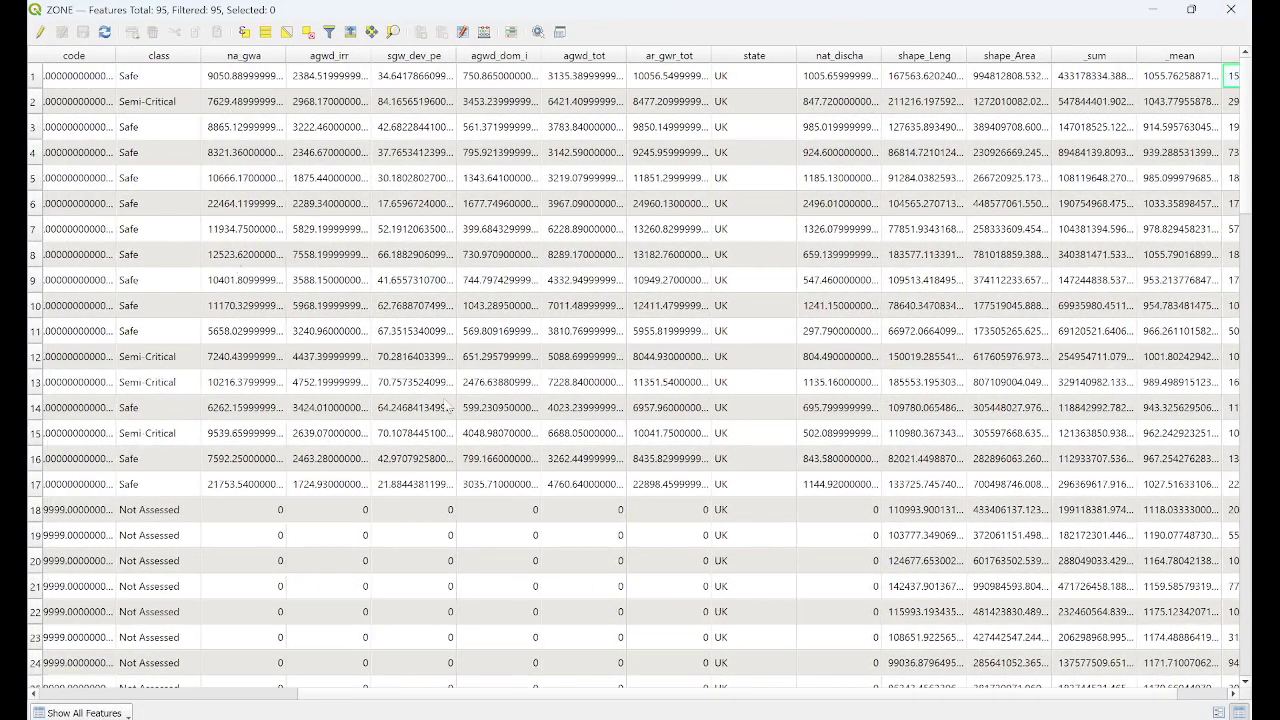
{"action": "scroll", "coordinate": [340, 700], "scroll_direction": "left", "scroll_amount": 5}
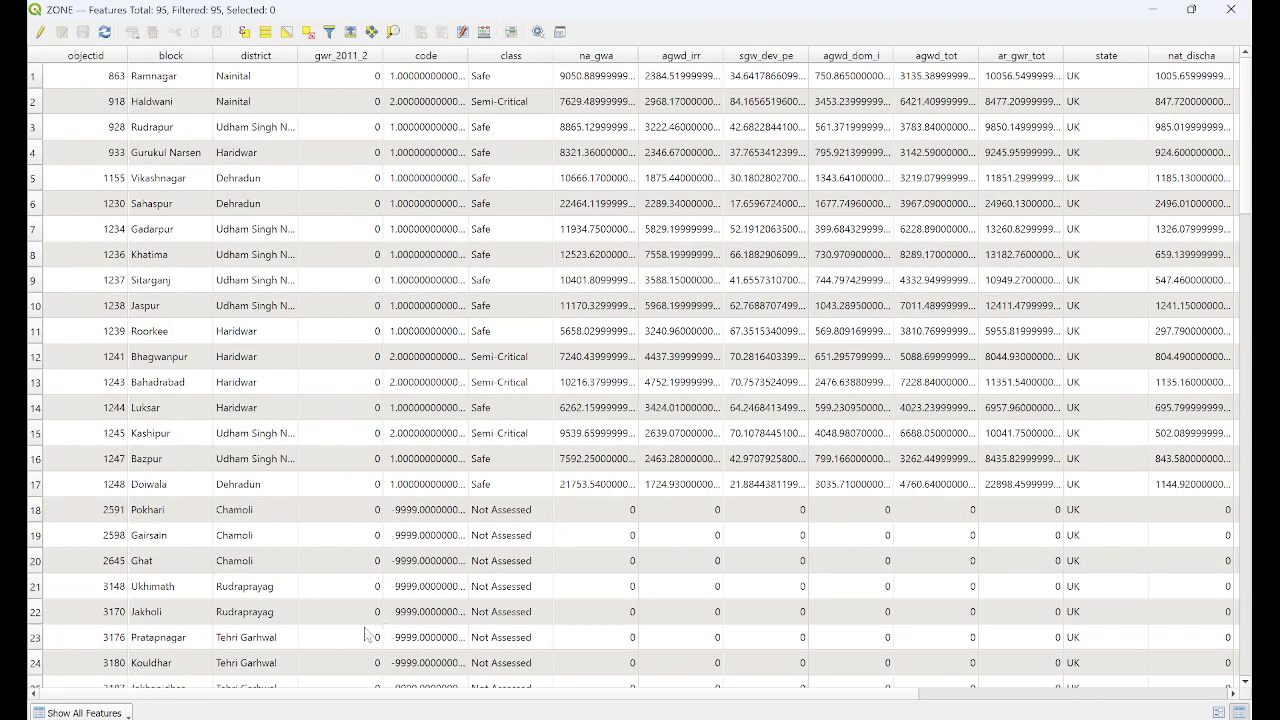
{"action": "left_click_drag", "start_coordinate": [588, 700], "coordinate": [1093, 703]}
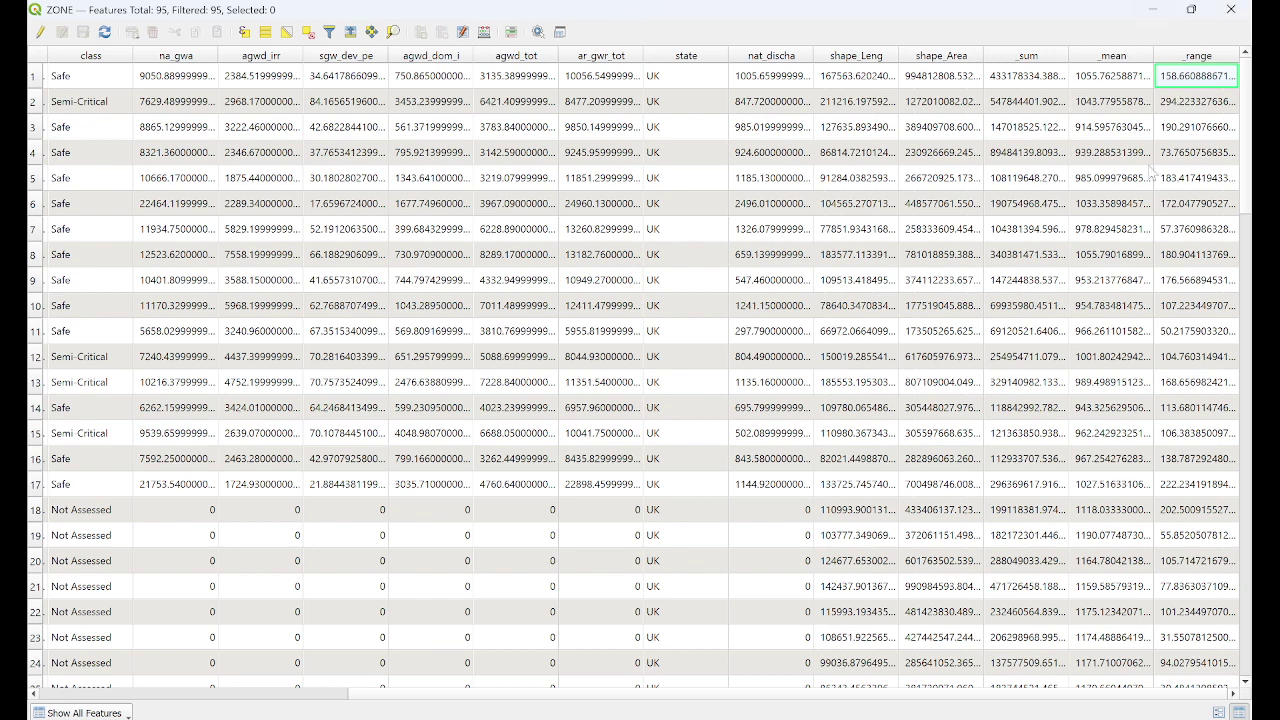
{"action": "left_click", "coordinate": [1157, 10]}
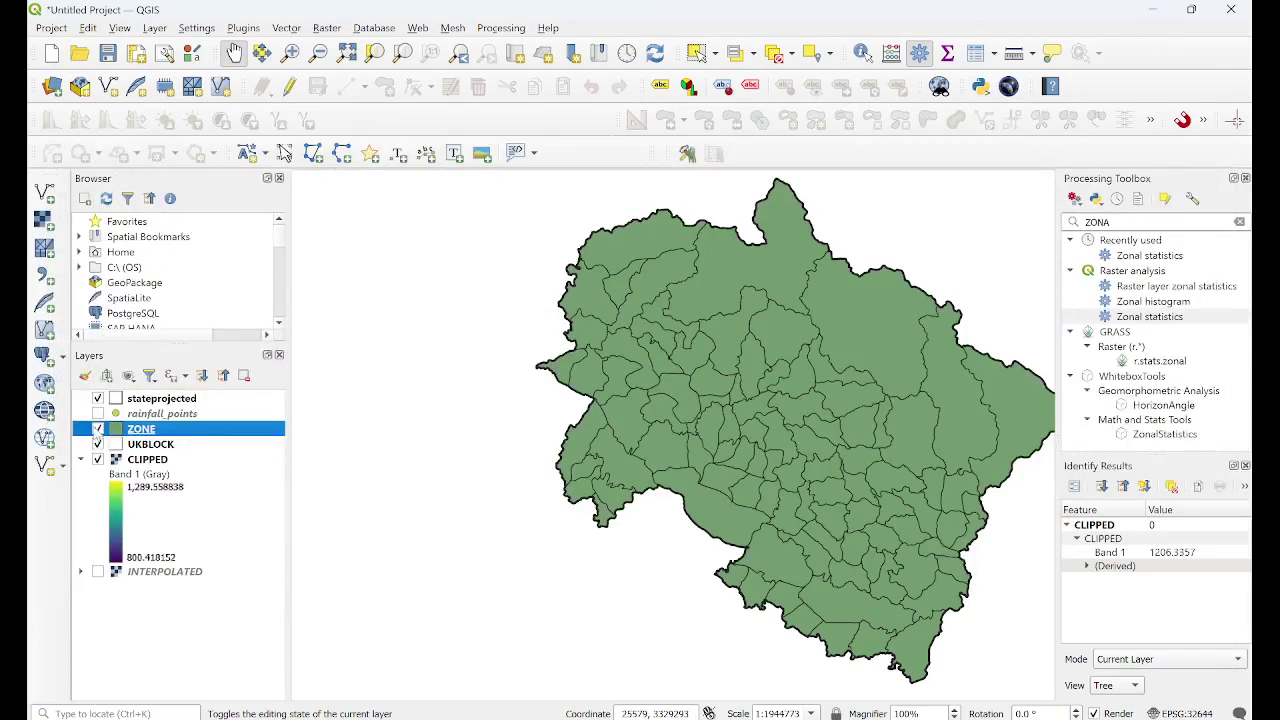
- Show the rainfall_points layer and hide the ZONE and UKBLOCK layers so the points and state boundary overlay the CLIPPED raster
{"action": "left_click", "coordinate": [98, 413]}
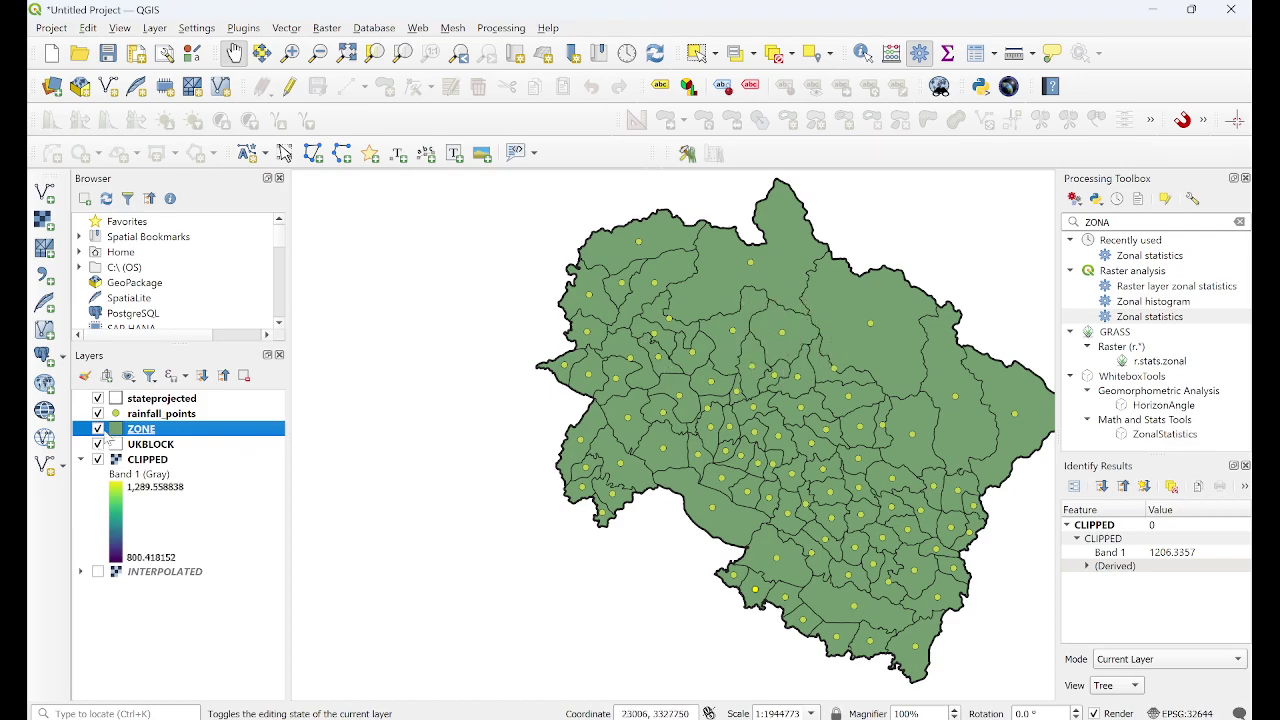
{"action": "left_click", "coordinate": [98, 429]}
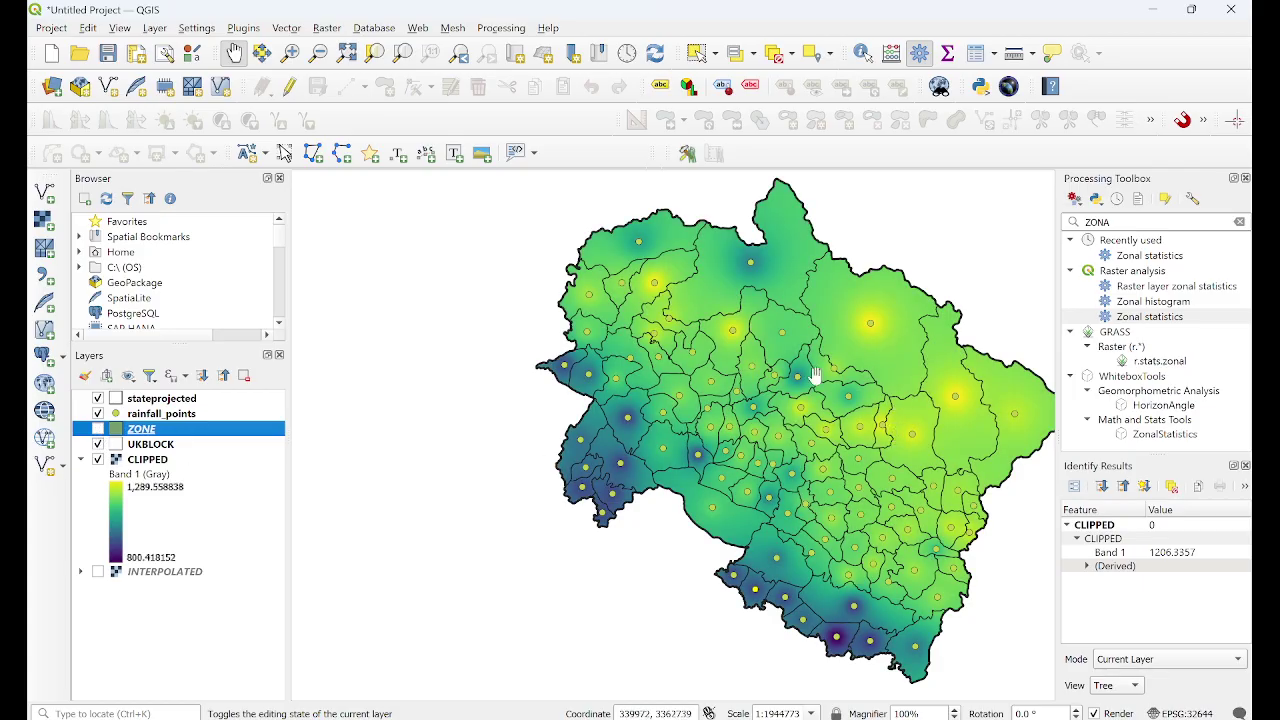
{"action": "left_click", "coordinate": [98, 444]}
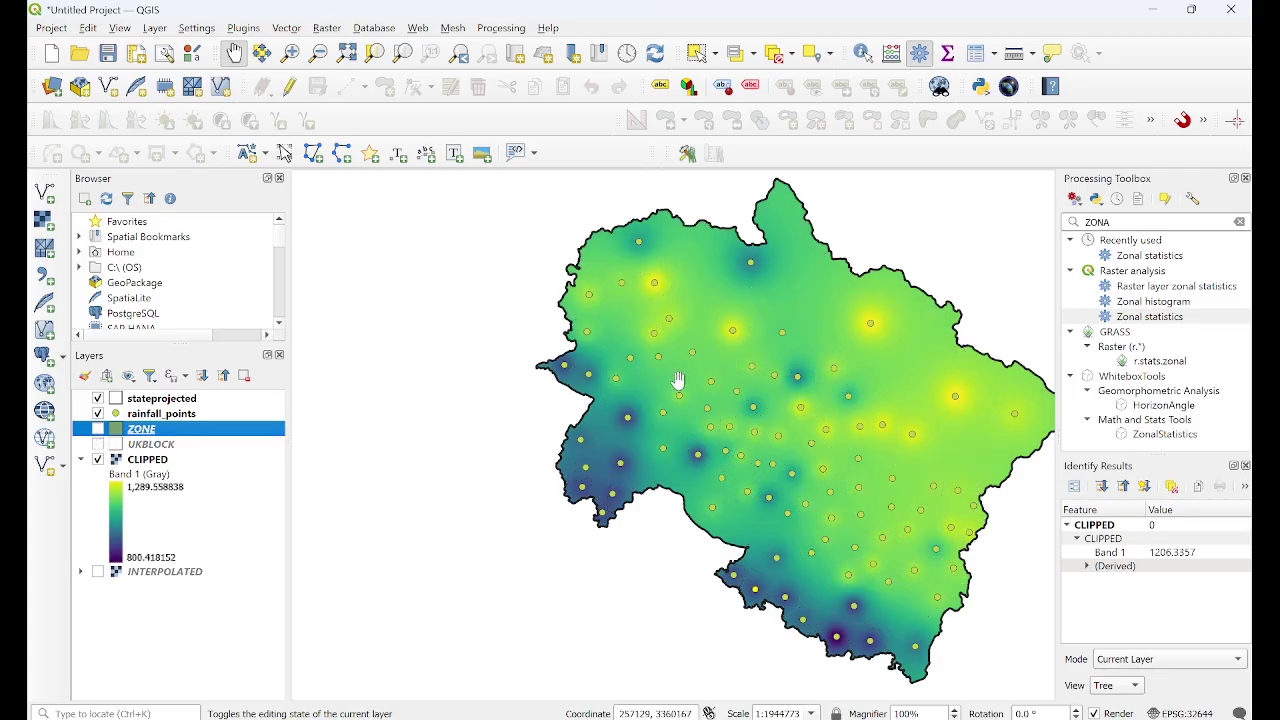
{"action": "left_click_drag", "start_coordinate": [978, 397], "coordinate": [868, 391]}
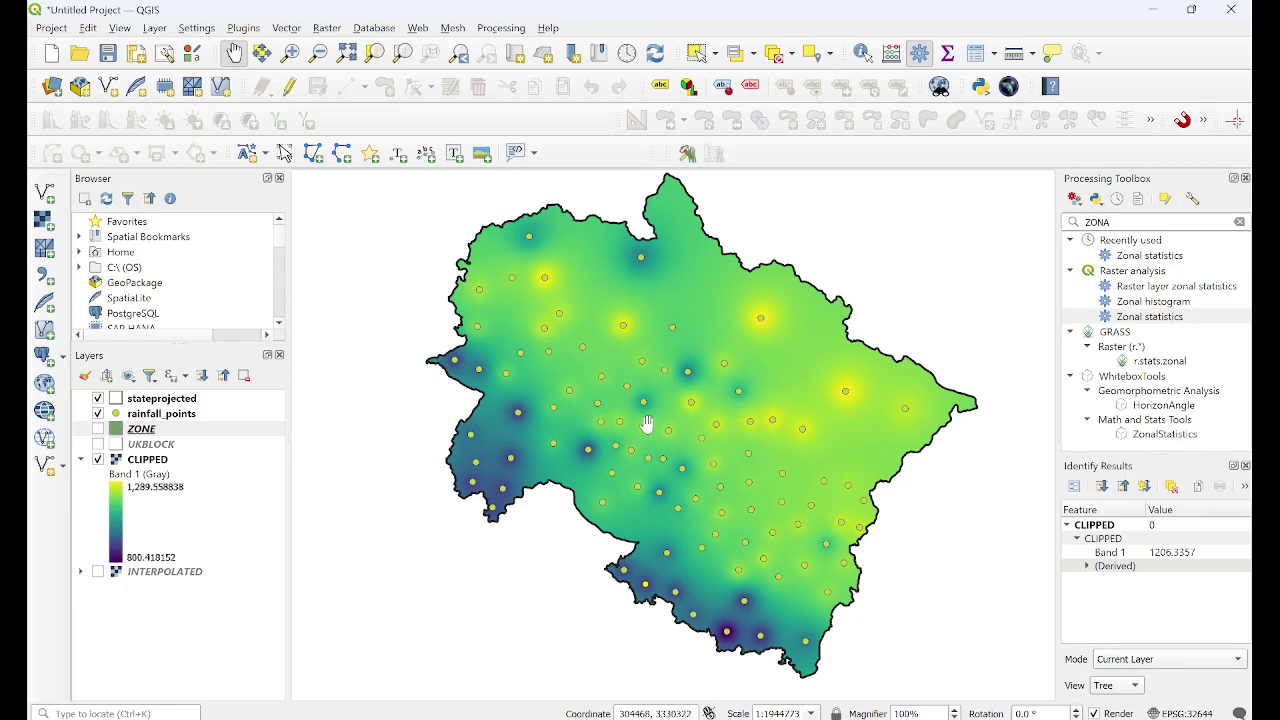
- Create a new empty print layout titled RAINFALL
{"action": "left_click", "coordinate": [51, 27]}
{"action": "left_click", "coordinate": [110, 364]}
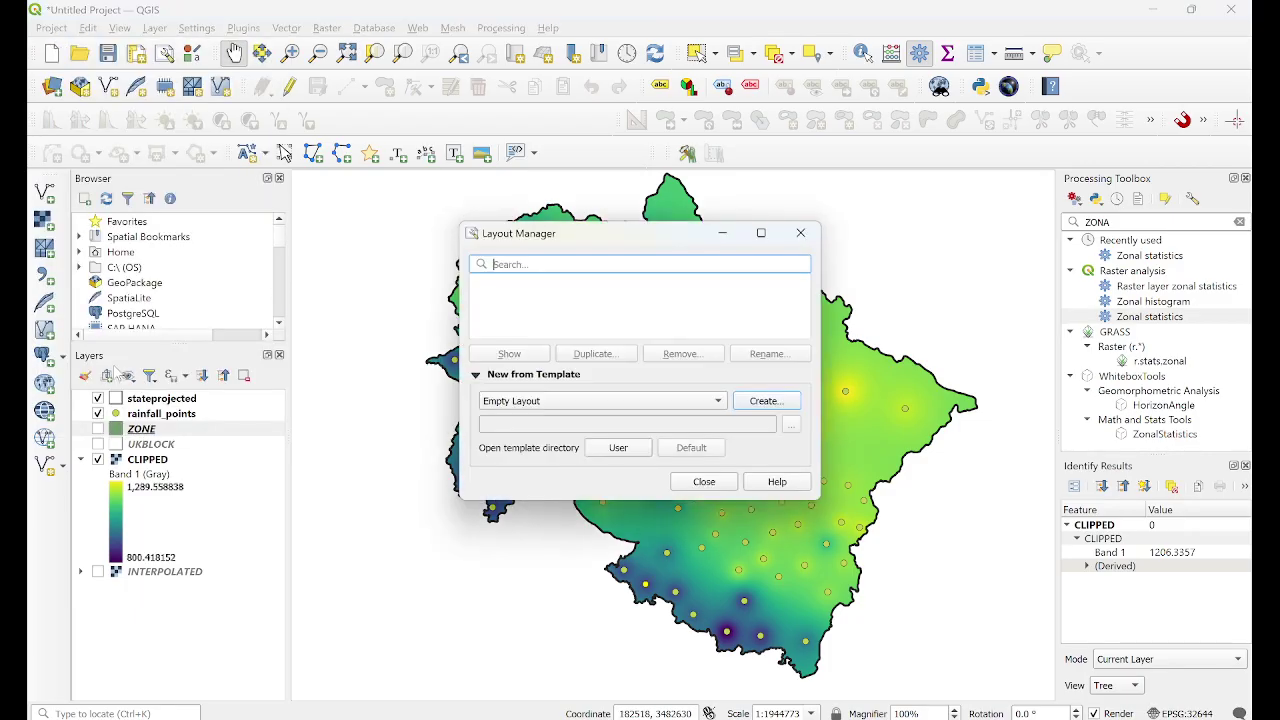
{"action": "left_click", "coordinate": [766, 401]}
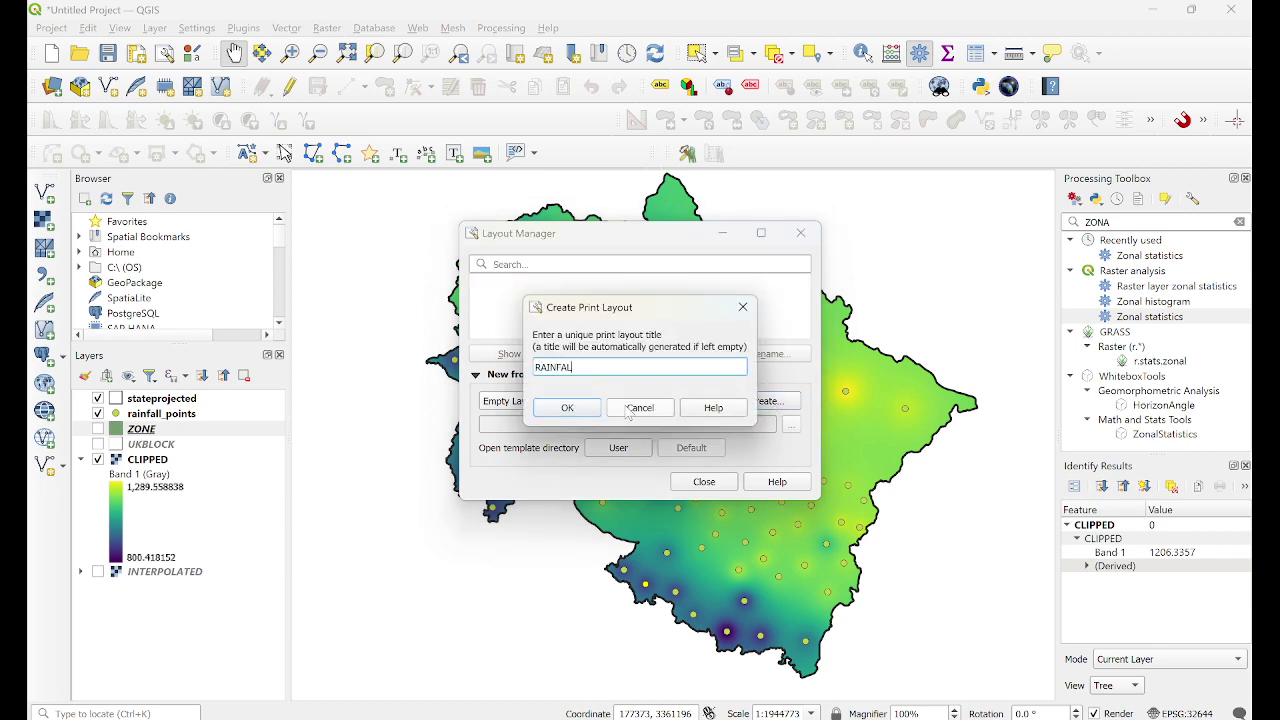
{"action": "key", "text": "Return"}
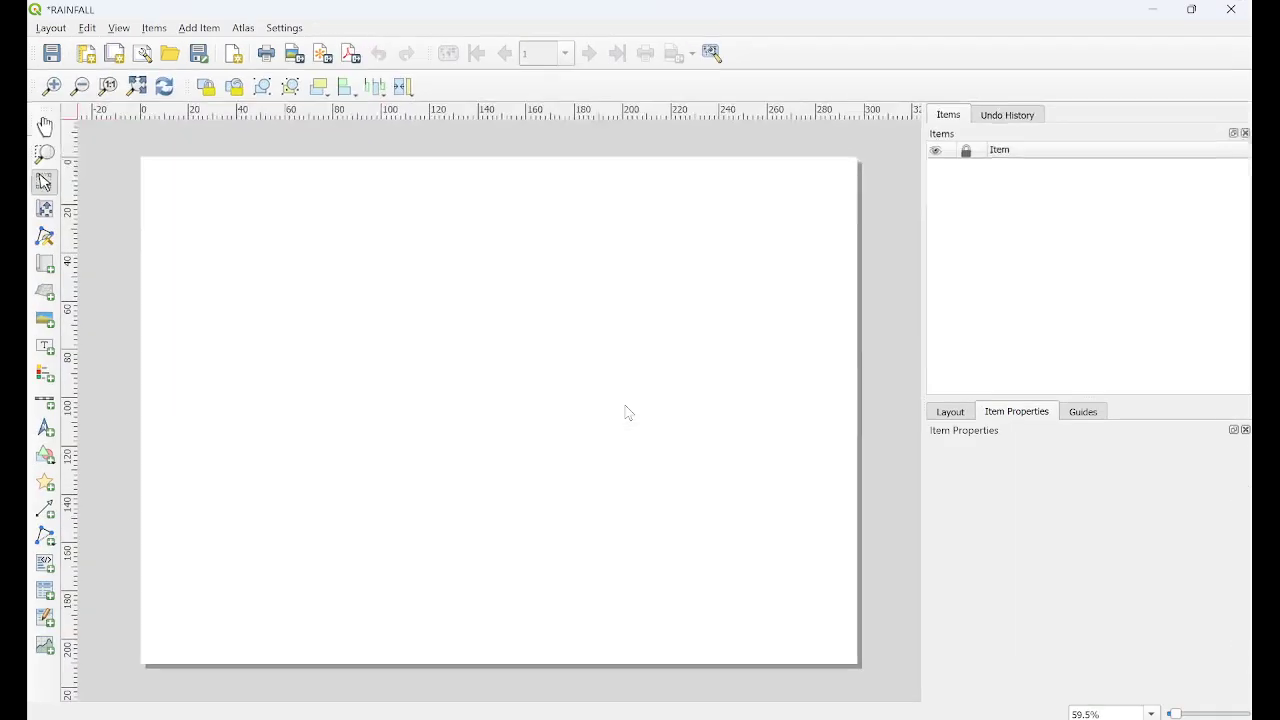
- Add a map about 275 mm wide and 189 mm high to the page and shift its content slightly left and down
{"action": "left_click", "coordinate": [45, 265]}
{"action": "left_click_drag", "start_coordinate": [178, 188], "coordinate": [843, 644]}
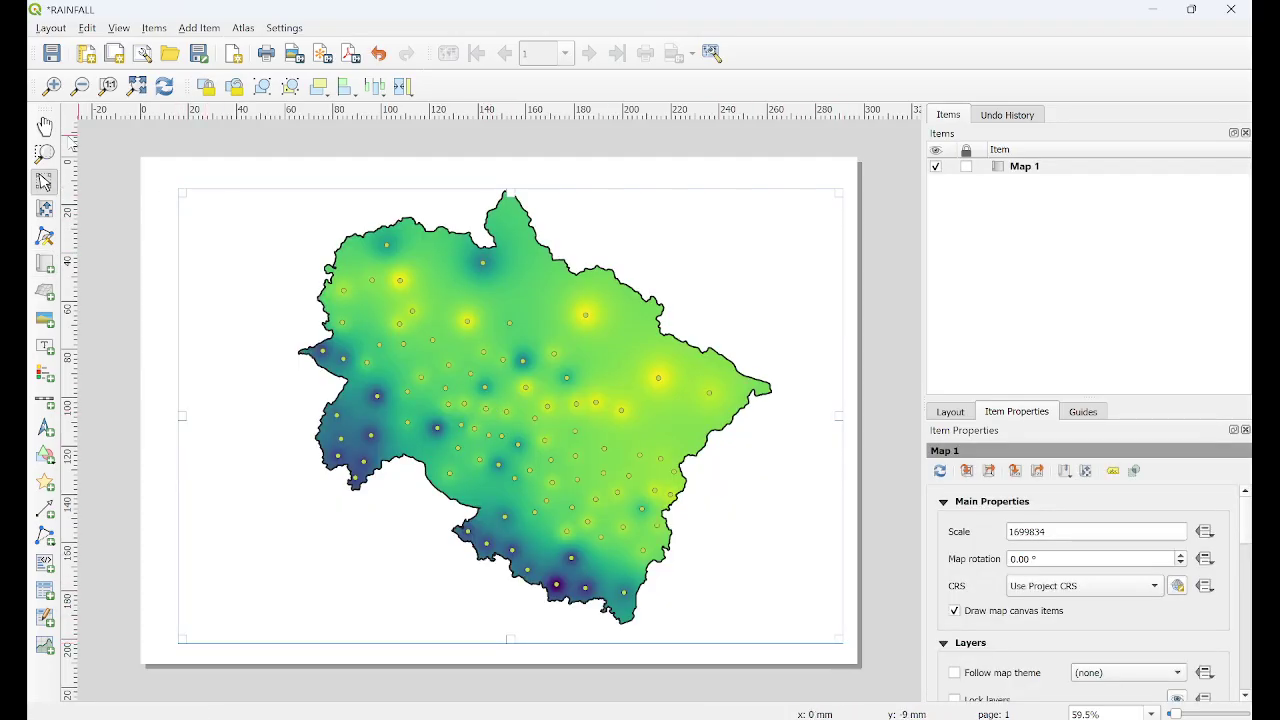
{"action": "left_click", "coordinate": [45, 208]}
{"action": "left_click_drag", "start_coordinate": [417, 351], "coordinate": [380, 361]}
{"action": "left_click", "coordinate": [44, 181]}
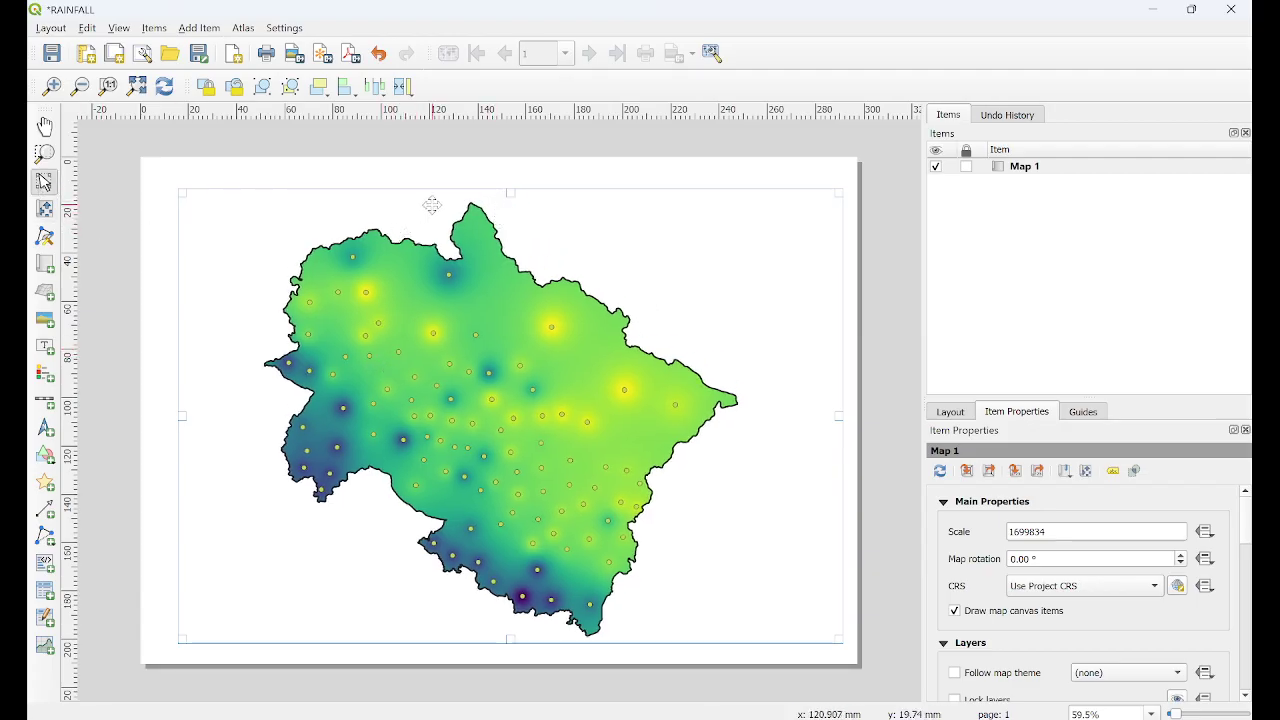
- Enlarge the map item on all four sides to about 289 by 205 mm so it nearly fills the page
{"action": "left_click_drag", "start_coordinate": [511, 194], "coordinate": [509, 168]}
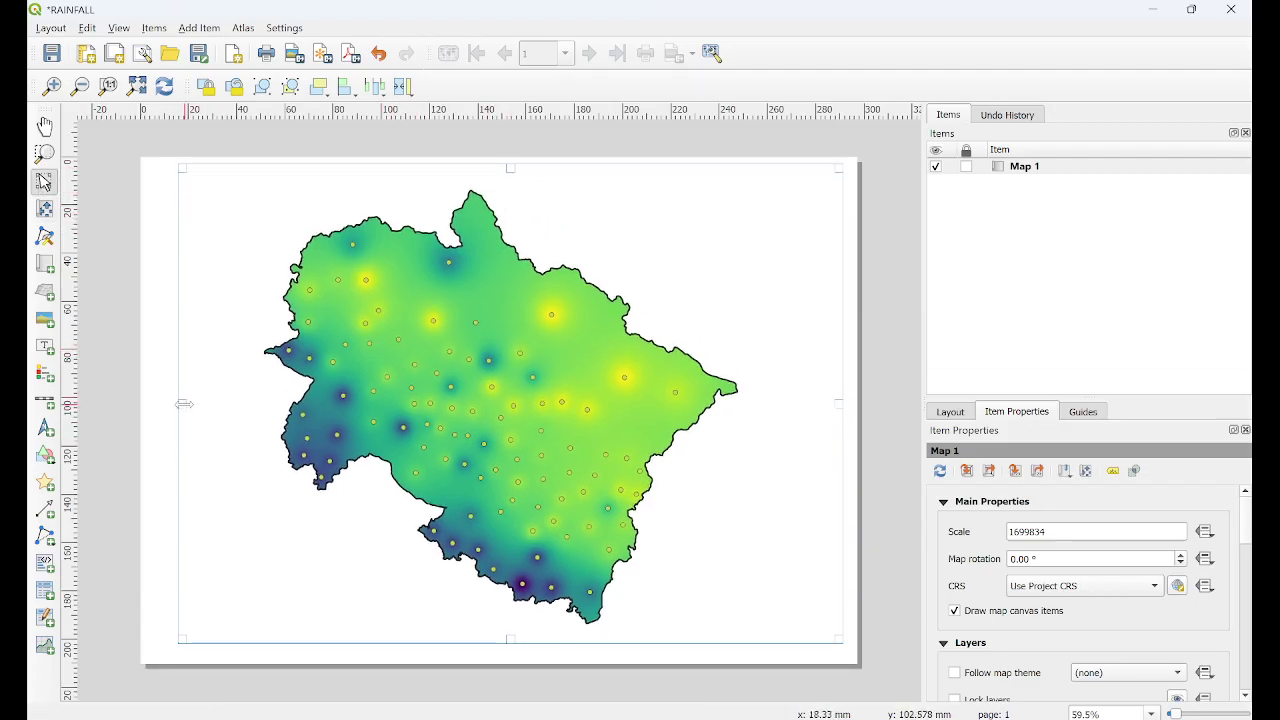
{"action": "left_click_drag", "start_coordinate": [182, 407], "coordinate": [157, 407]}
{"action": "left_click_drag", "start_coordinate": [497, 641], "coordinate": [502, 652]}
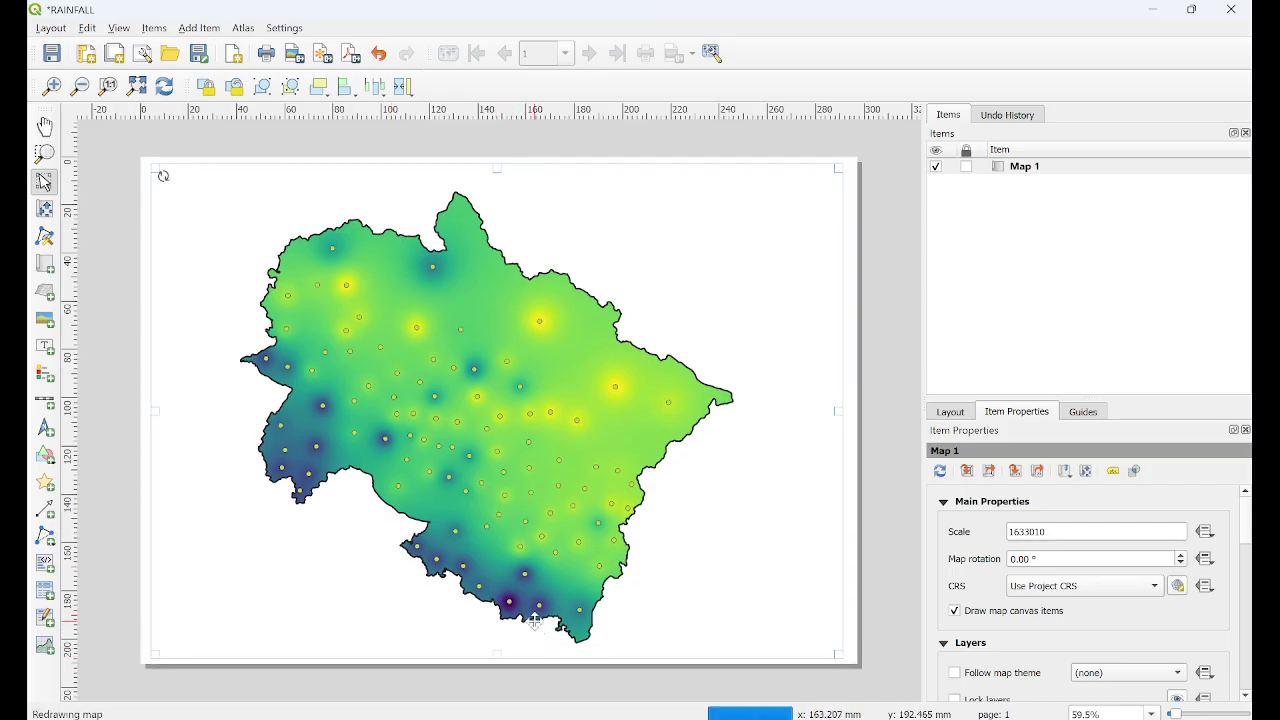
{"action": "left_click_drag", "start_coordinate": [830, 411], "coordinate": [837, 411]}
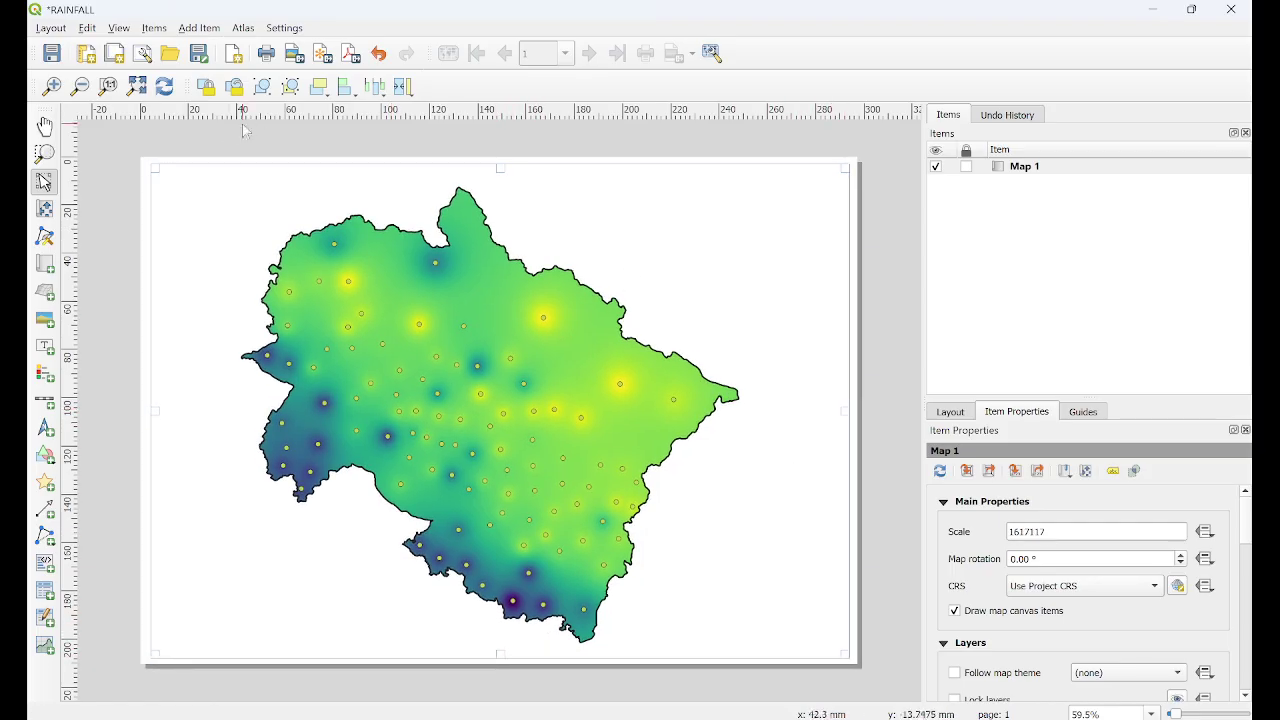
- Enable a frame around the map item
{"action": "scroll", "coordinate": [1090, 600], "scroll_direction": "down", "scroll_amount": 10}
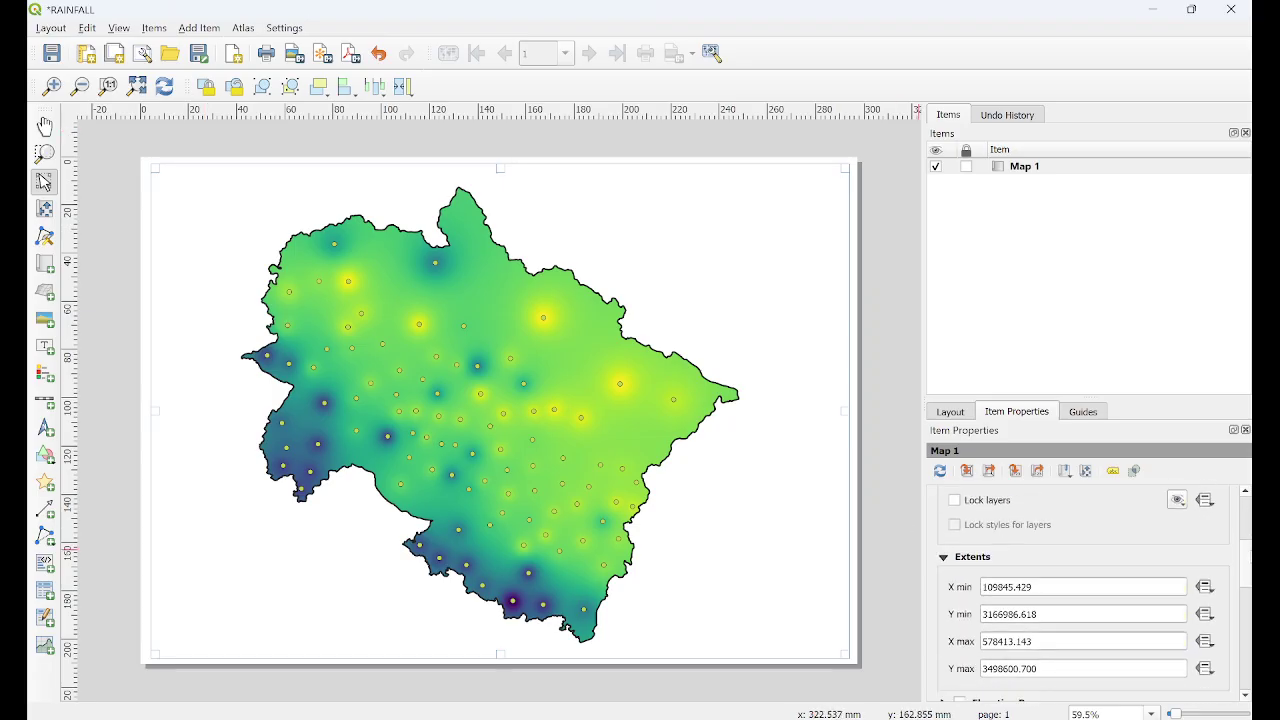
{"action": "scroll", "coordinate": [1014, 648], "scroll_direction": "down", "scroll_amount": 1}
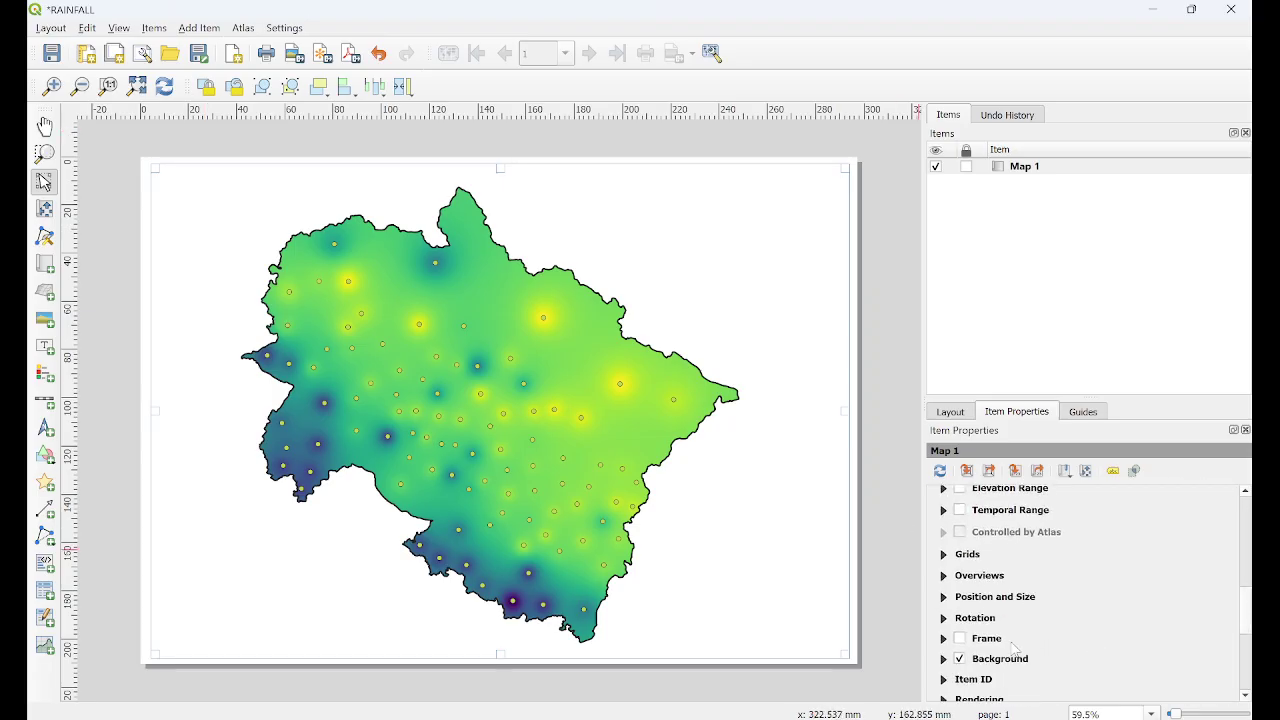
{"action": "left_click", "coordinate": [960, 639]}
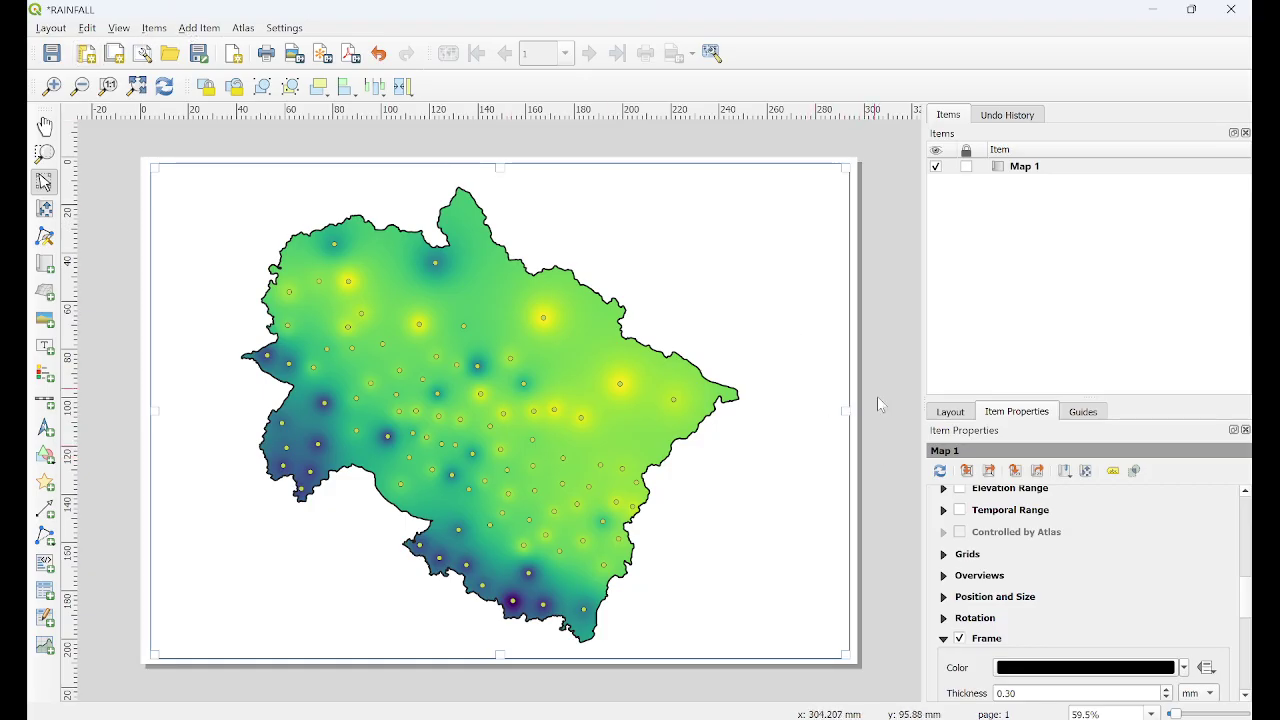
- Add a grid to the map and set its CRS to EPSG:4326 - WGS 84
{"action": "left_click", "coordinate": [943, 554]}
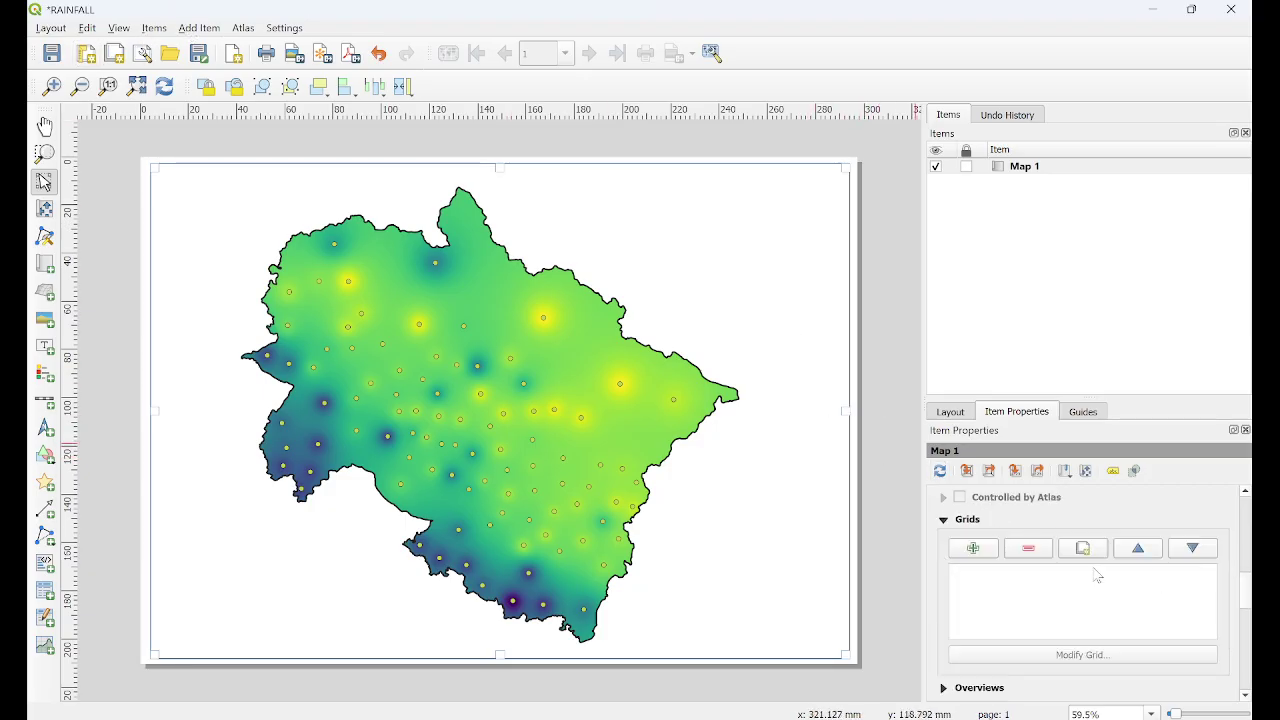
{"action": "left_click", "coordinate": [972, 549]}
{"action": "left_click", "coordinate": [1092, 655]}
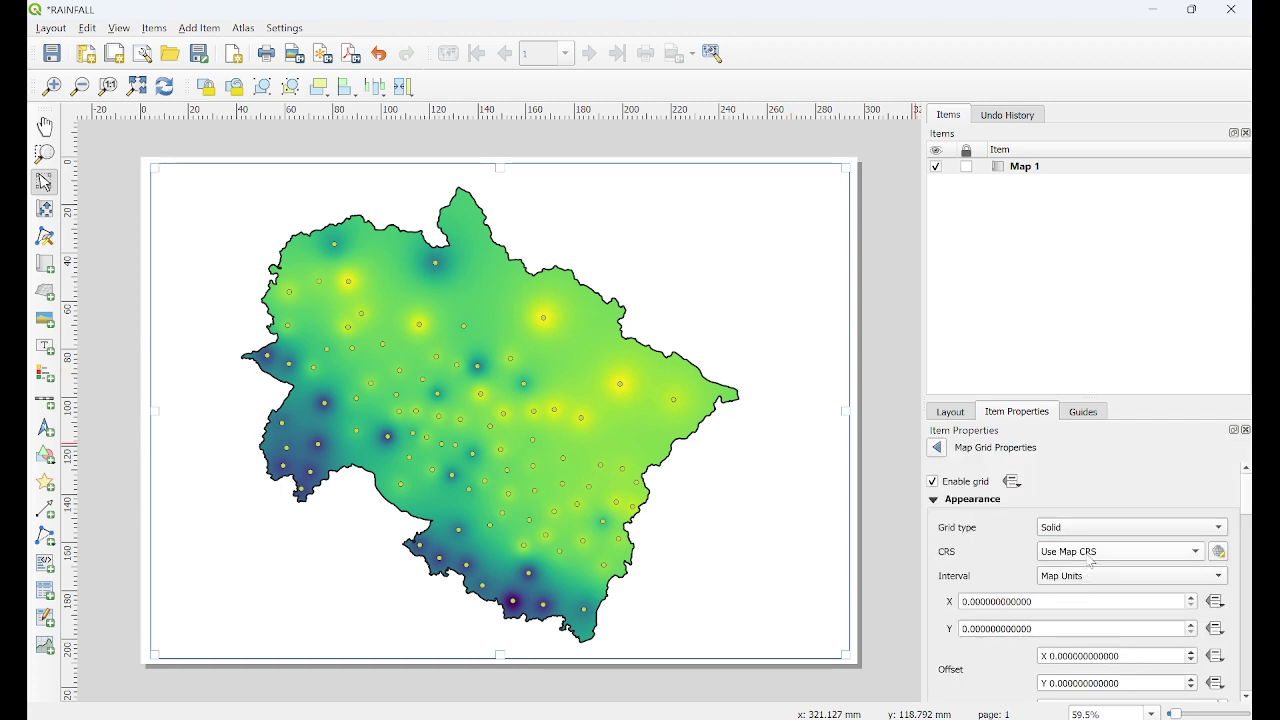
{"action": "left_click", "coordinate": [1090, 562]}
{"action": "left_click", "coordinate": [1097, 594]}
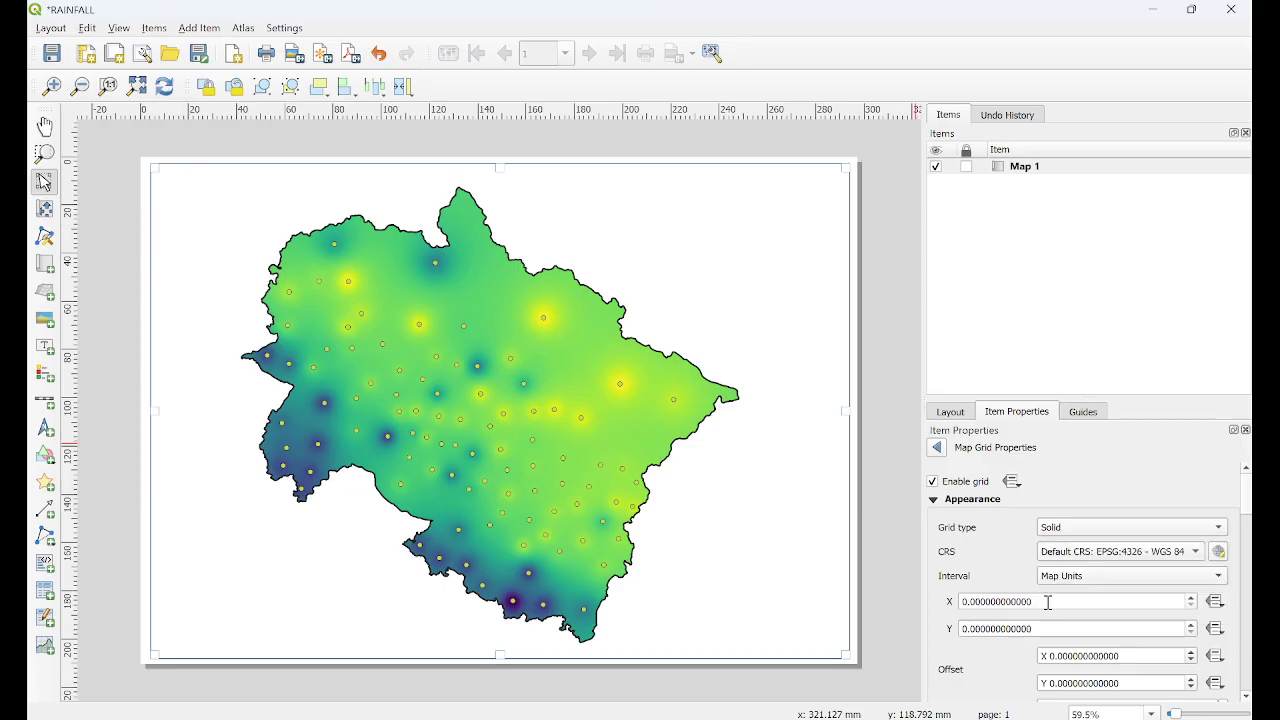
- Set the grid's X and Y intervals to 0.50 map units
{"action": "left_click_drag", "start_coordinate": [1048, 602], "coordinate": [900, 602]}
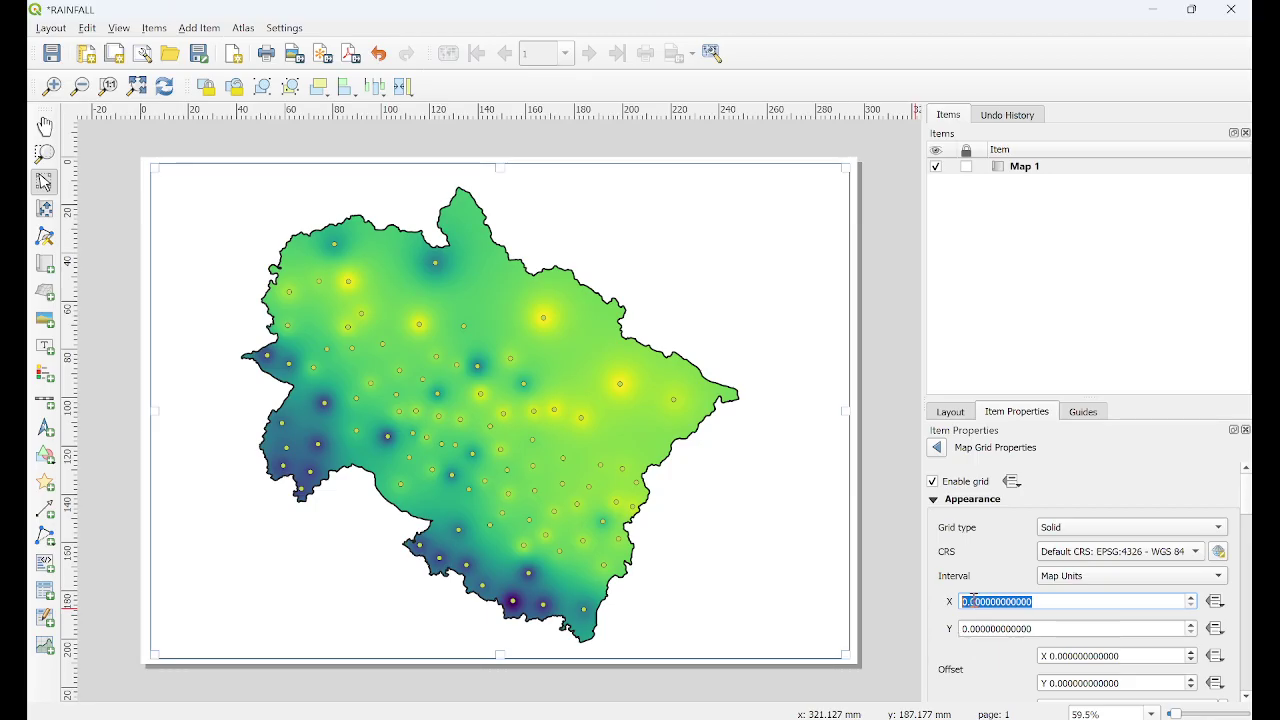
{"action": "left_click_drag", "start_coordinate": [972, 601], "coordinate": [1139, 604]}
{"action": "type", "text": "50"}
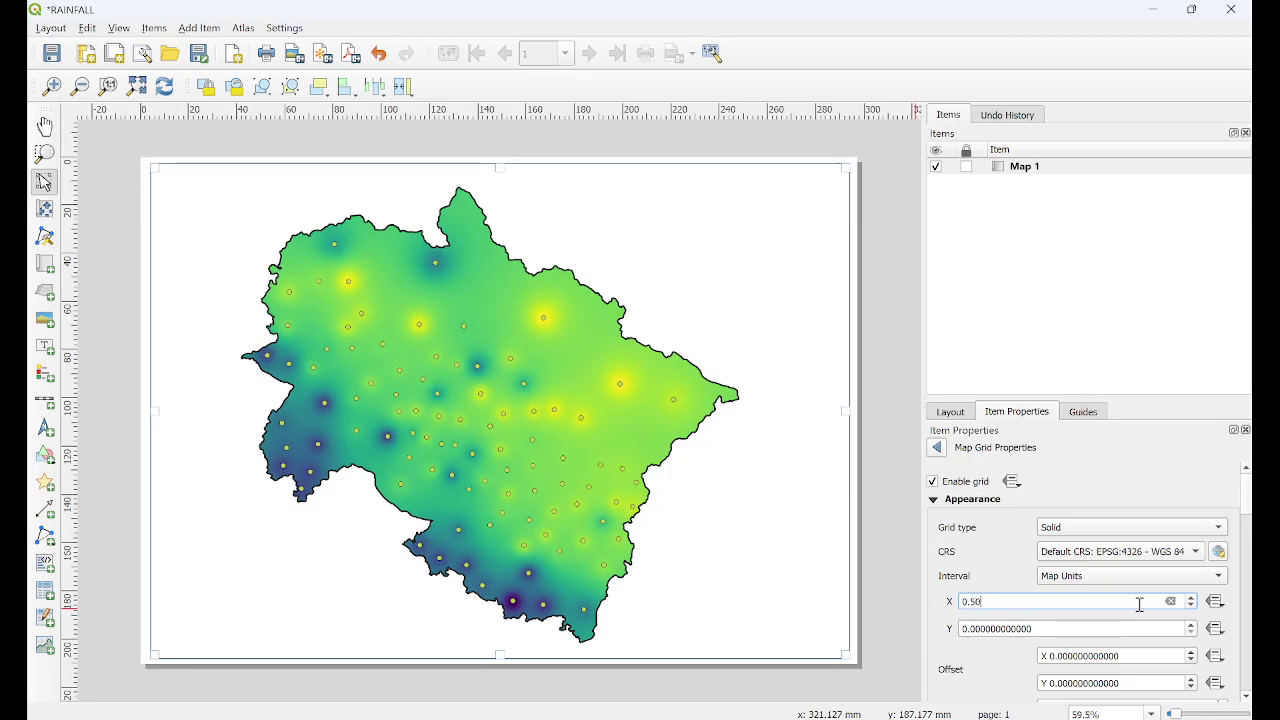
{"action": "left_click", "coordinate": [972, 628]}
{"action": "left_click_drag", "start_coordinate": [972, 628], "coordinate": [1058, 627]}
{"action": "type", "text": "5"}
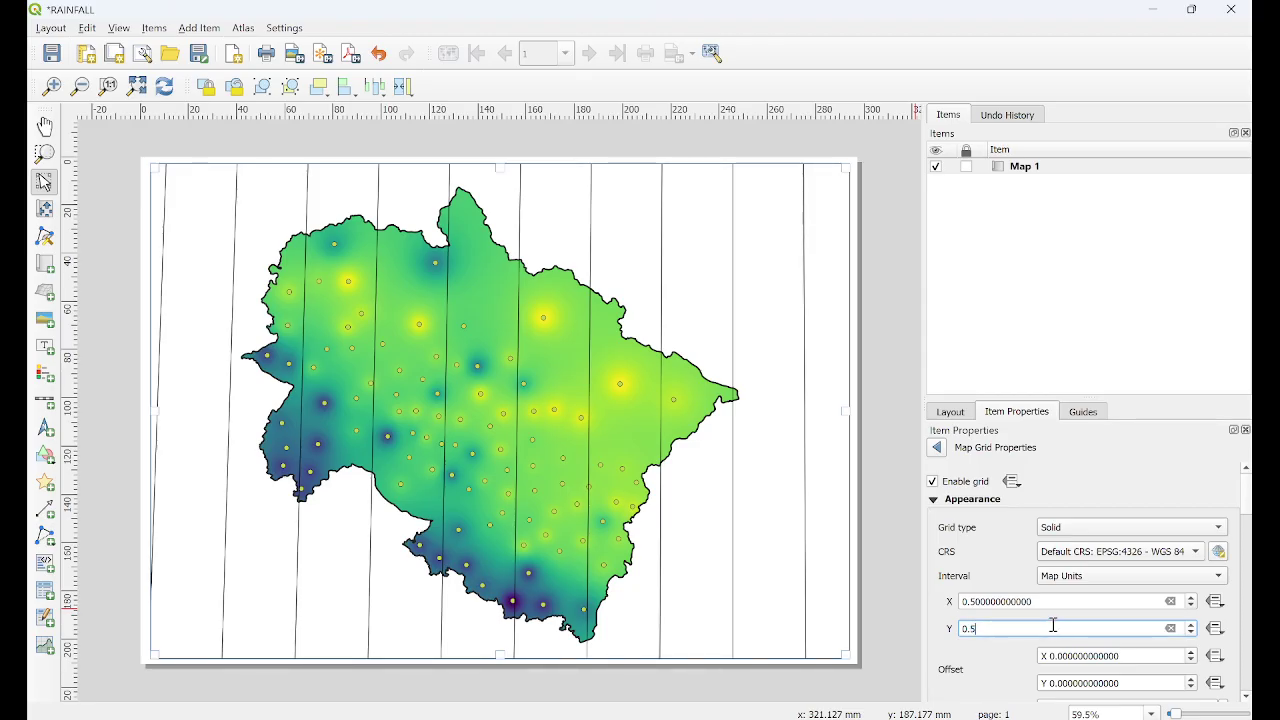
{"action": "type", "text": "0"}
{"action": "key", "text": "Return"}
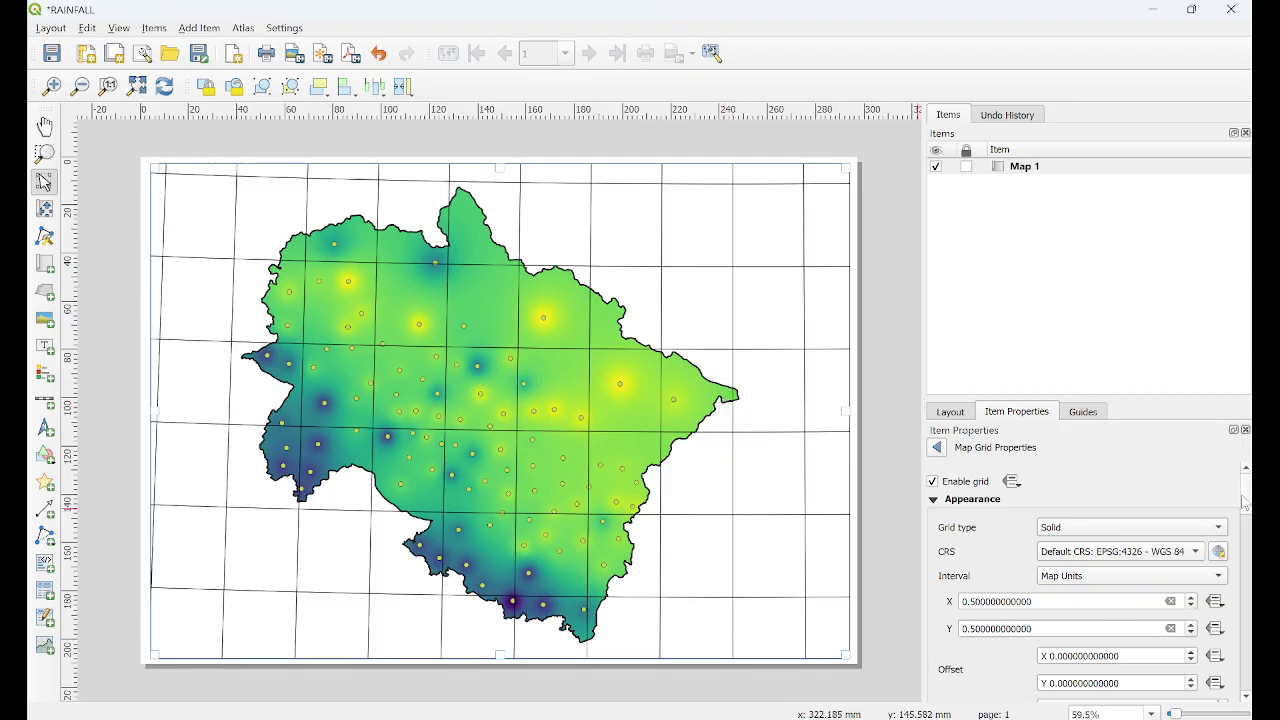
- Enable drawing of coordinates on the map grid
{"action": "scroll", "coordinate": [1244, 502], "scroll_direction": "down", "scroll_amount": 5}
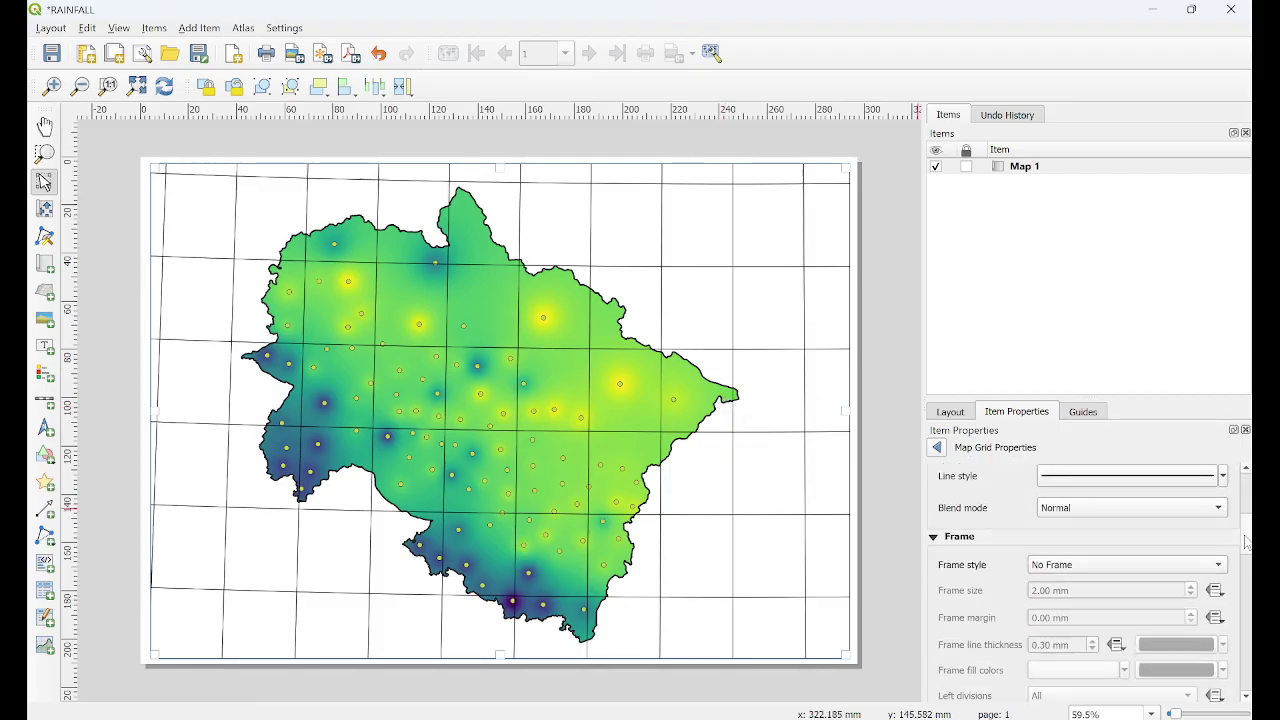
{"action": "scroll", "coordinate": [1245, 541], "scroll_direction": "down", "scroll_amount": 8}
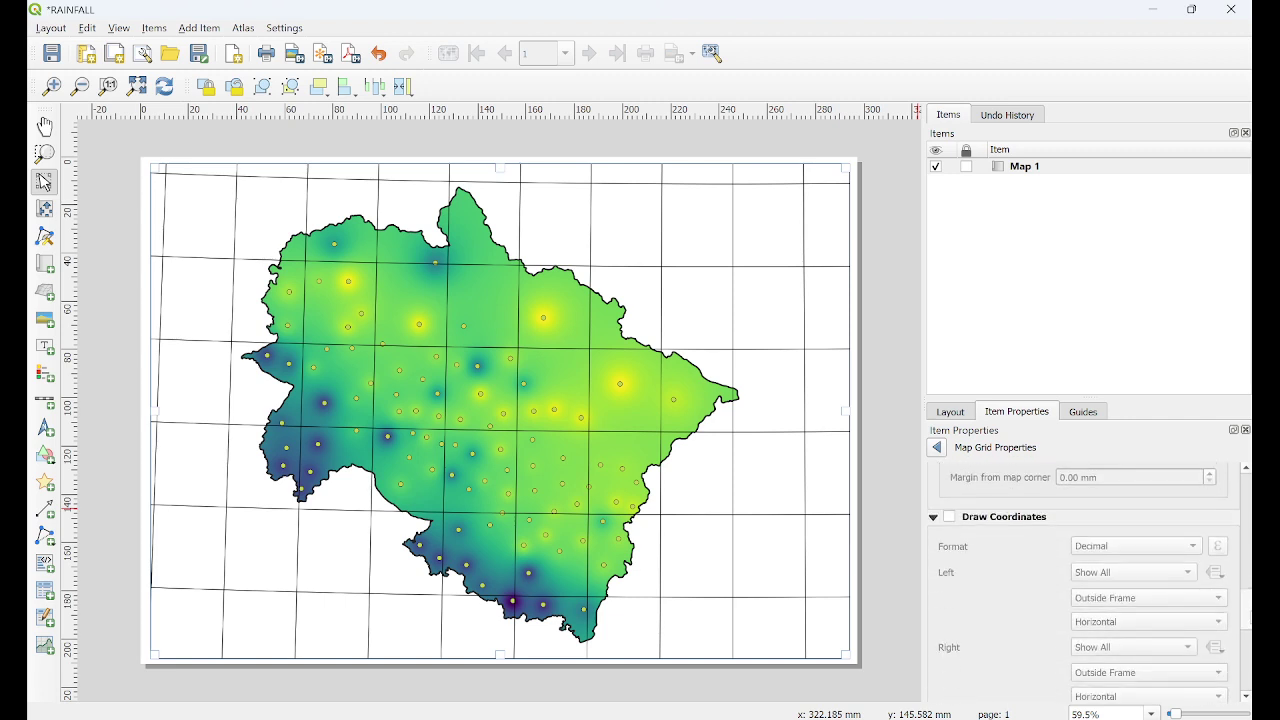
{"action": "left_click", "coordinate": [948, 517]}
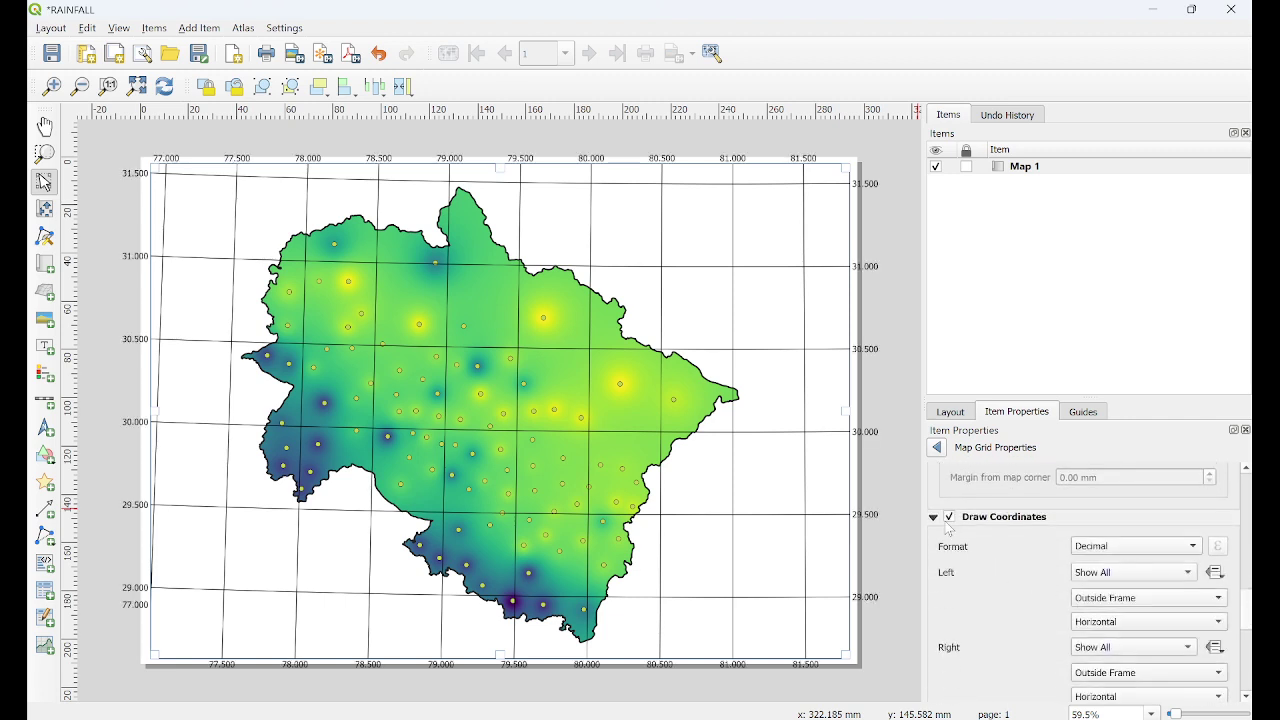
- Set the orientation of the grid's left and right coordinate labels to Vertical Ascending
{"action": "left_click", "coordinate": [1116, 622]}
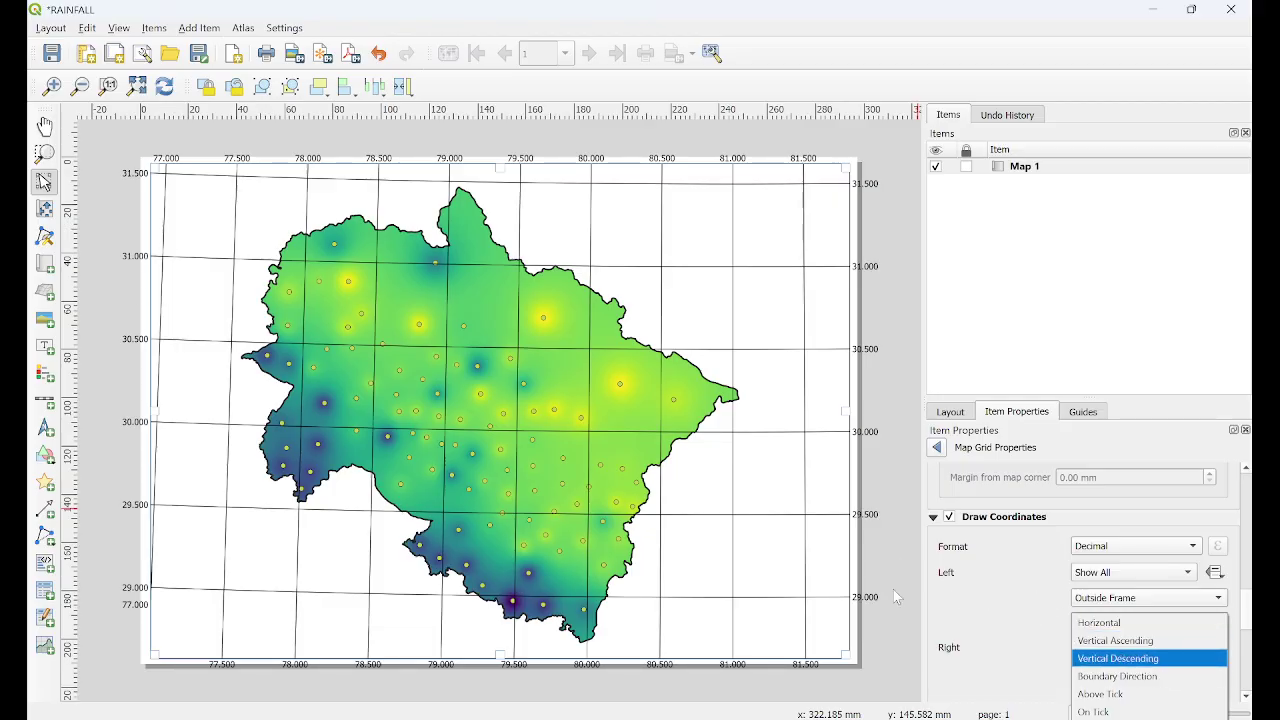
{"action": "left_click", "coordinate": [1134, 641]}
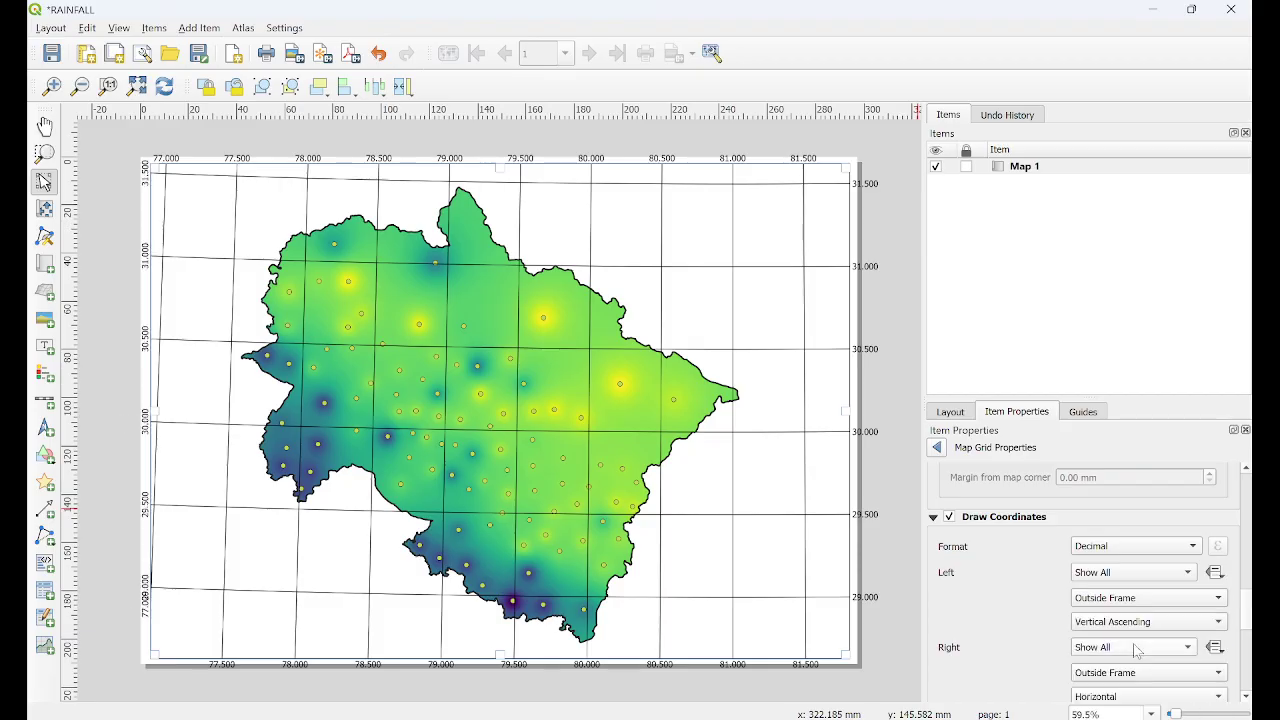
{"action": "scroll", "coordinate": [1020, 668], "scroll_direction": "down", "scroll_amount": 1}
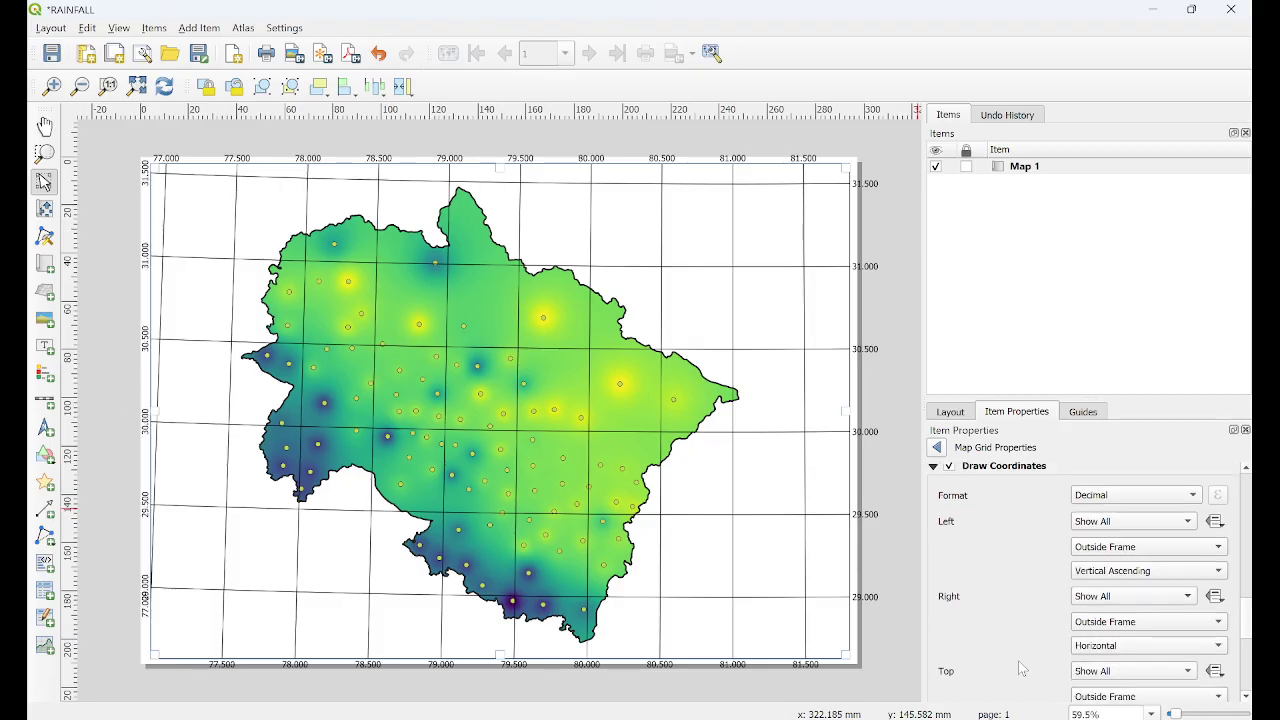
{"action": "left_click", "coordinate": [1185, 647]}
{"action": "left_click", "coordinate": [1160, 665]}
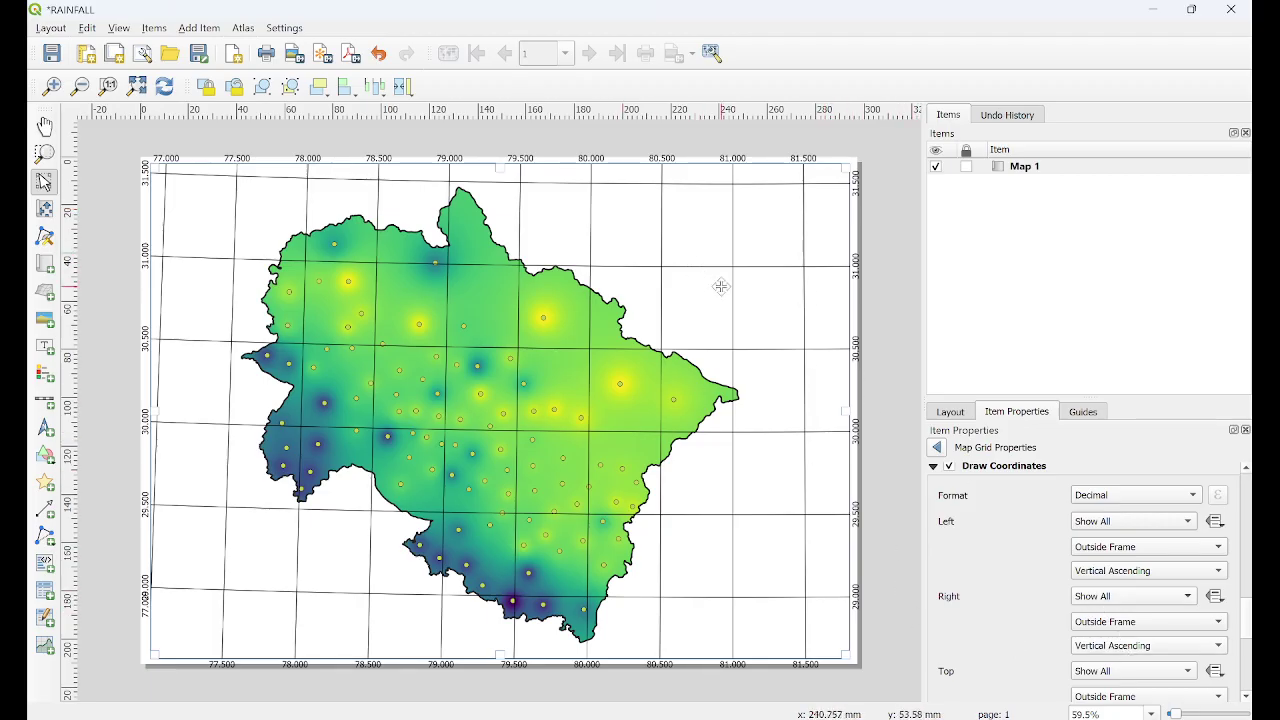
{"action": "left_click", "coordinate": [892, 314]}
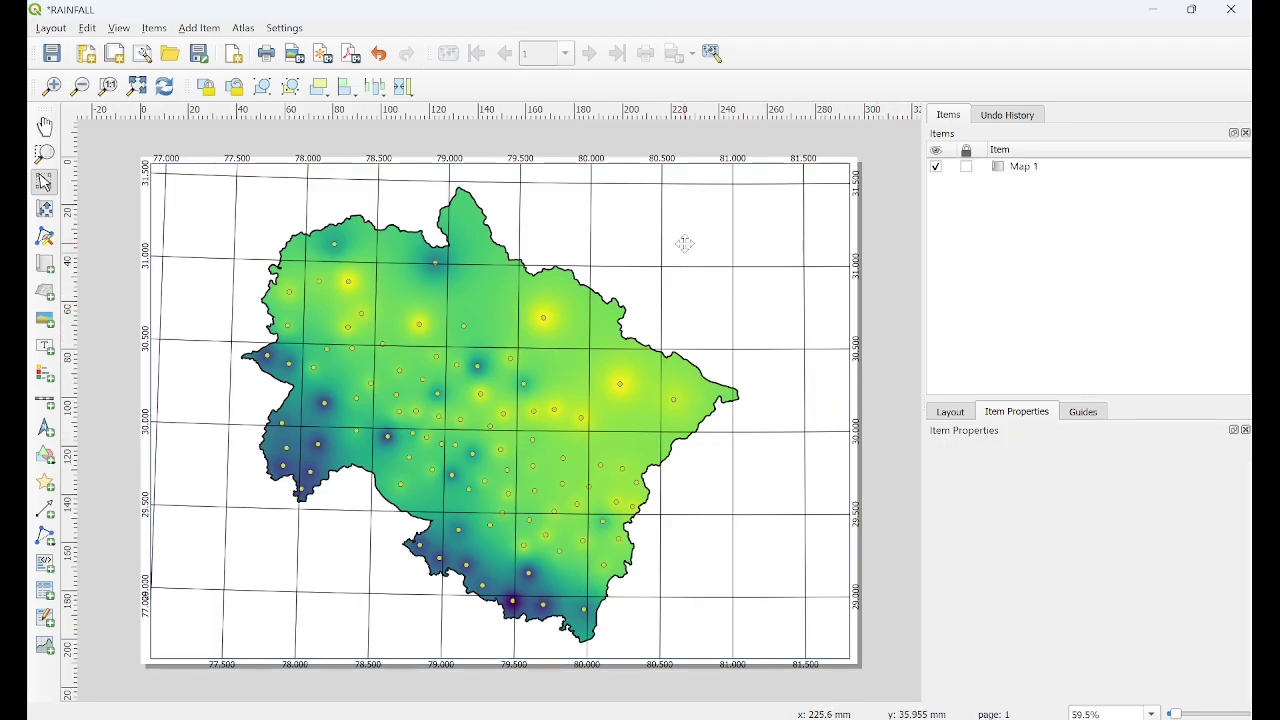
- Shrink the map item slightly on all four sides so the grid's coordinate labels fit within the page
{"action": "left_click", "coordinate": [805, 412]}
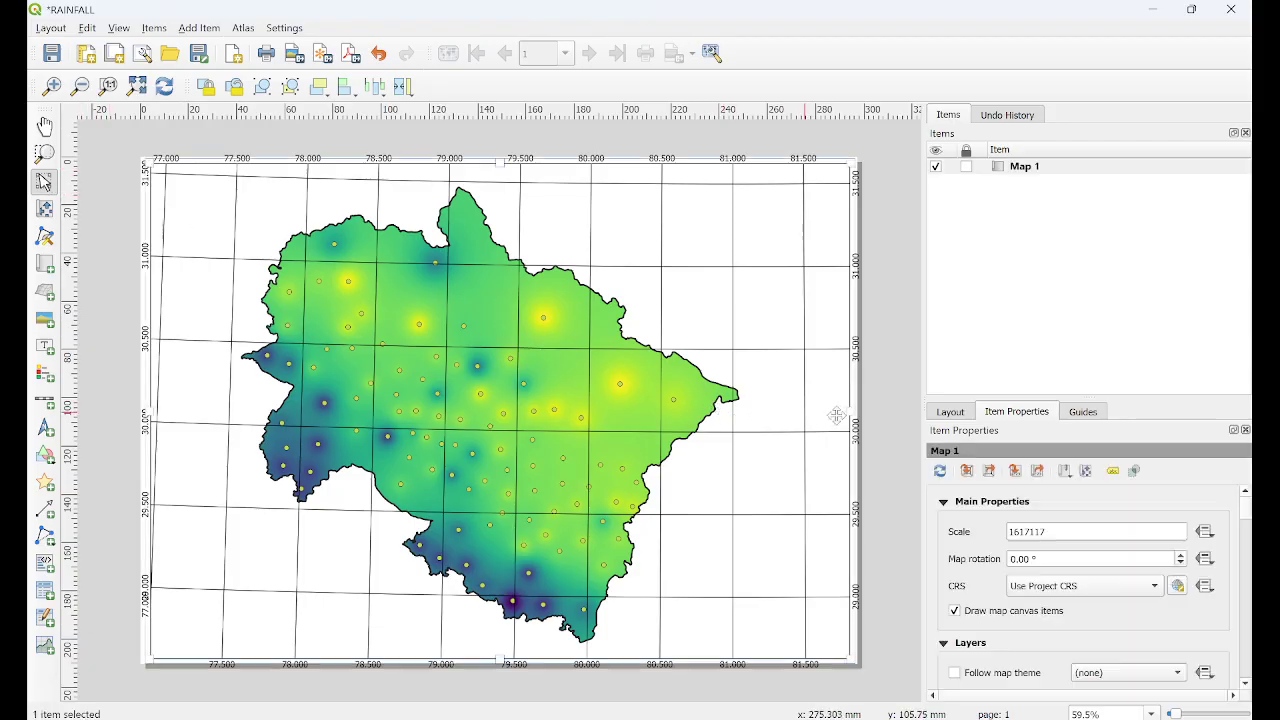
{"action": "left_click_drag", "start_coordinate": [845, 413], "coordinate": [838, 413]}
{"action": "left_click_drag", "start_coordinate": [147, 413], "coordinate": [155, 413]}
{"action": "left_click_drag", "start_coordinate": [501, 166], "coordinate": [501, 180]}
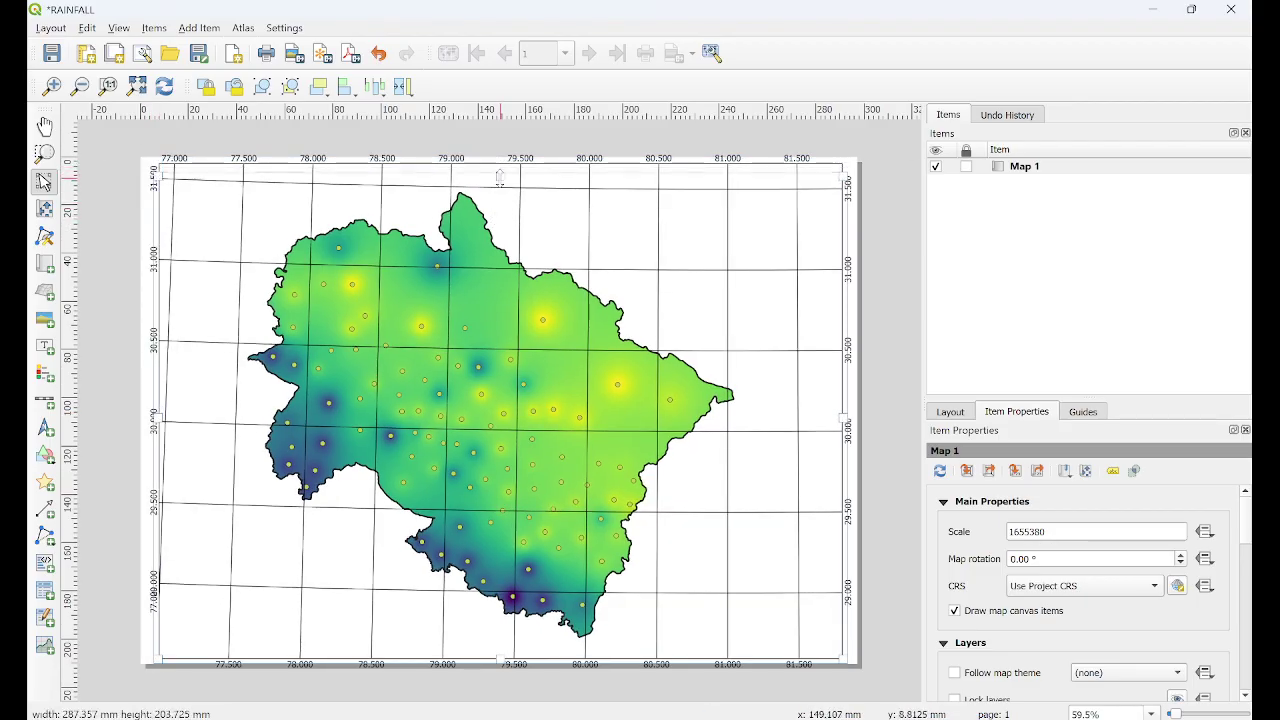
{"action": "left_click_drag", "start_coordinate": [503, 654], "coordinate": [505, 640]}
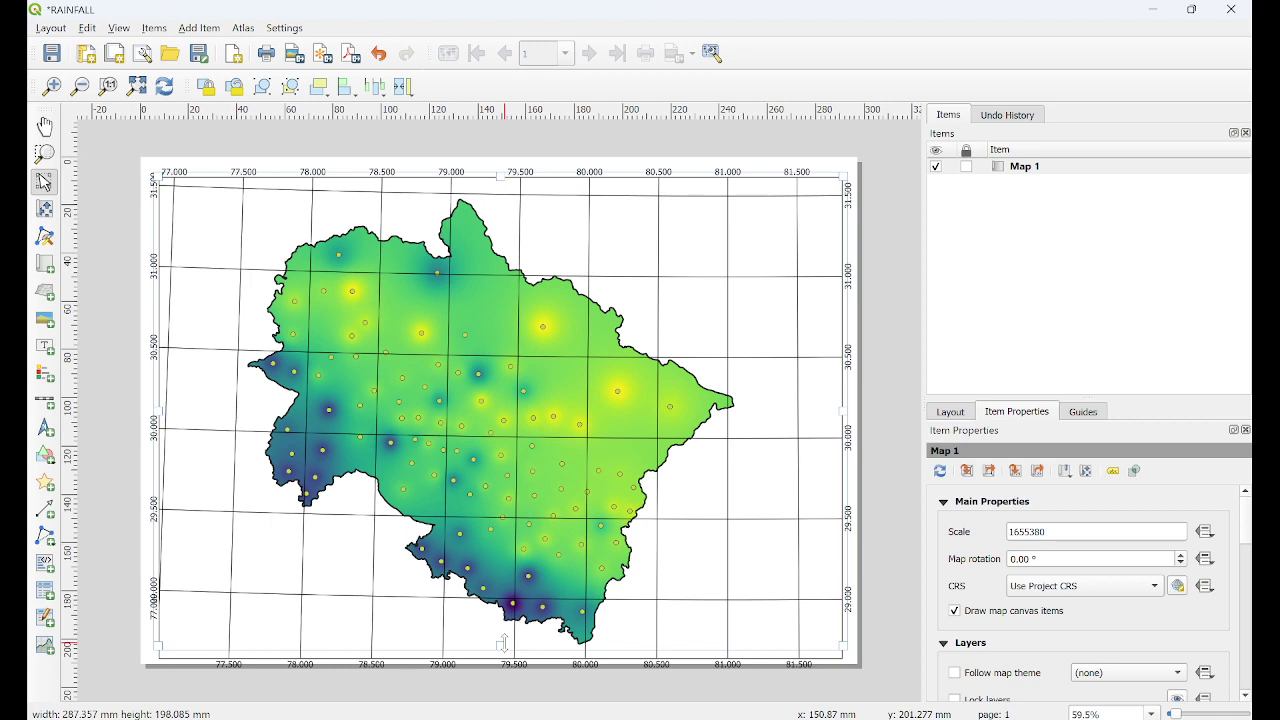
{"action": "left_click", "coordinate": [886, 466]}
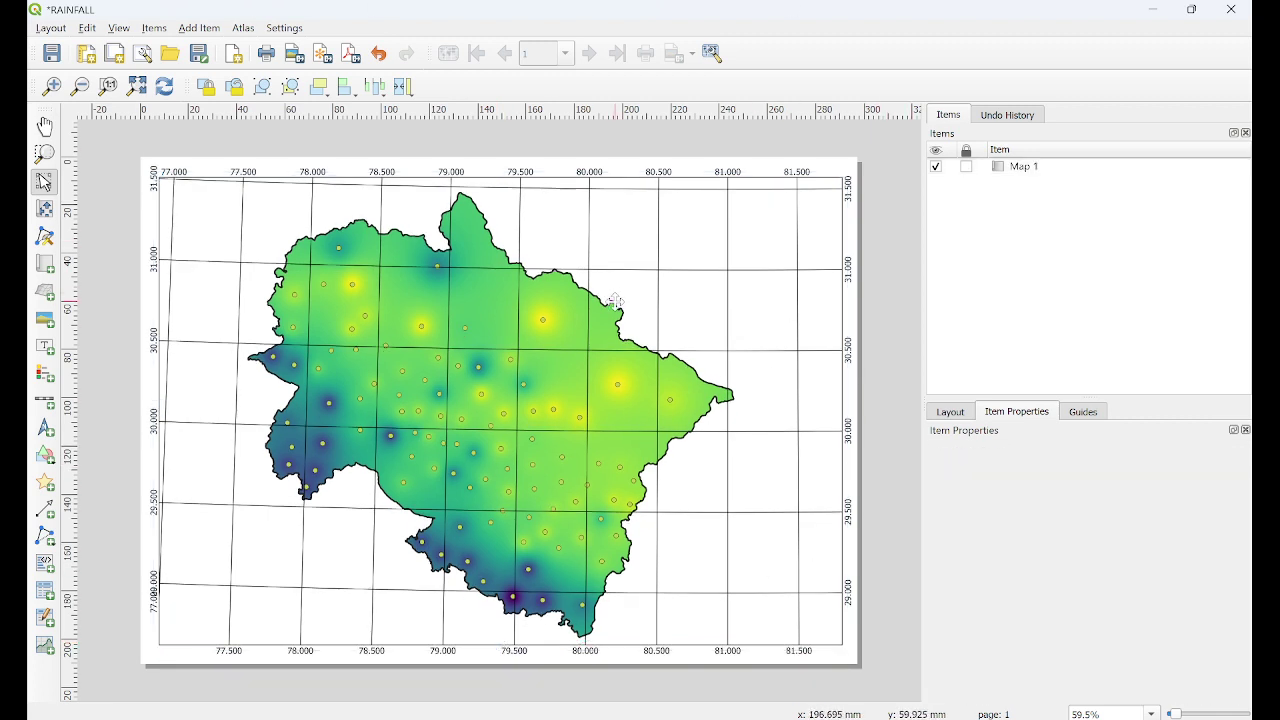
- Add a legend over the empty lower-right corner of the map
{"action": "left_click", "coordinate": [196, 28]}
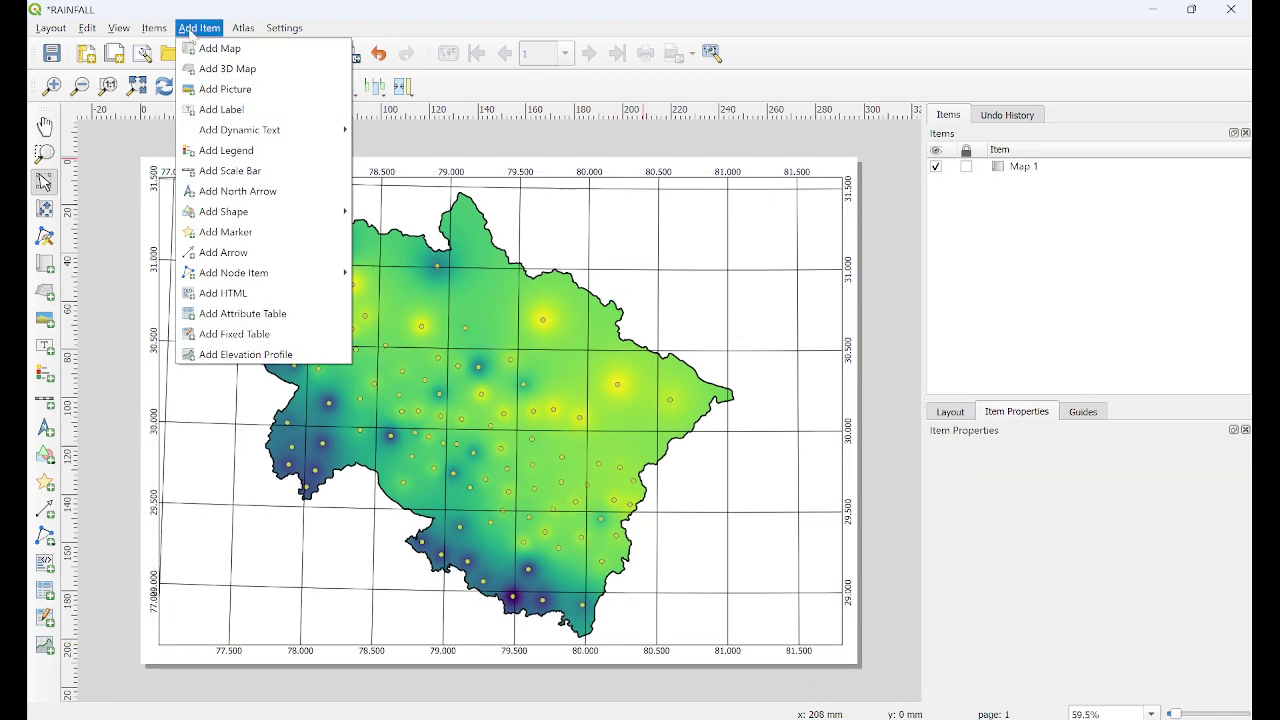
{"action": "left_click", "coordinate": [226, 150]}
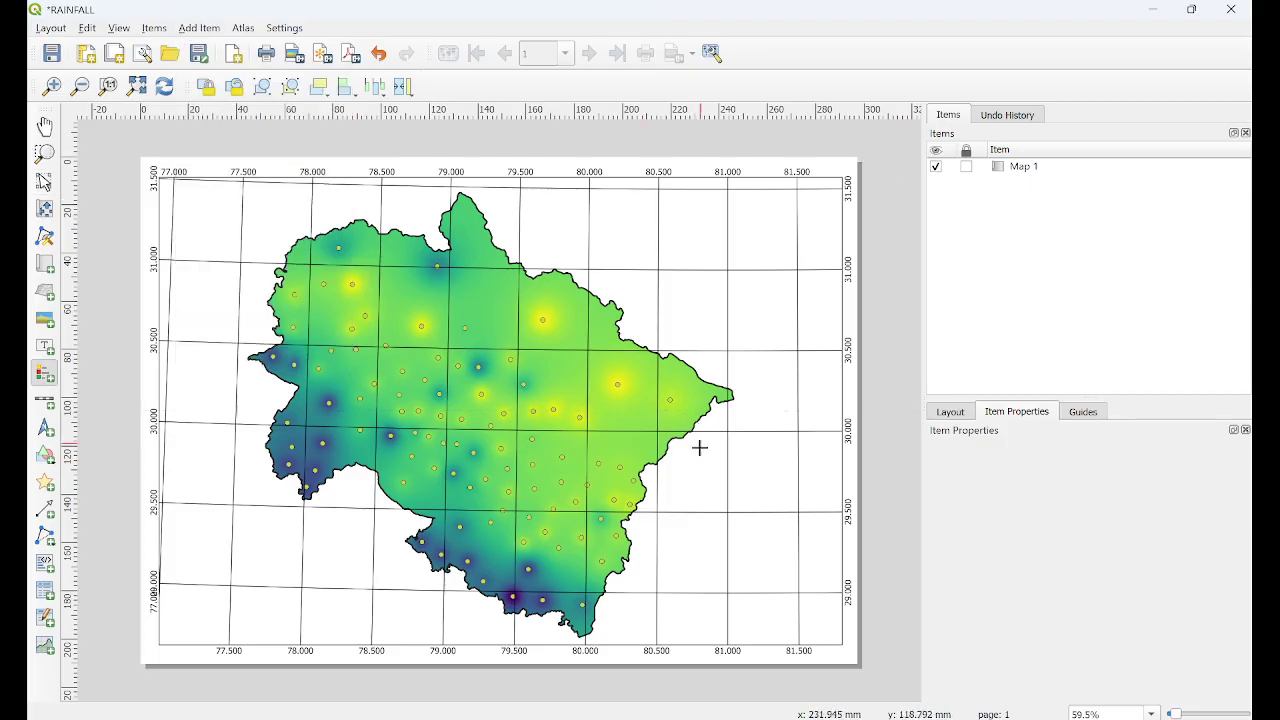
{"action": "left_click_drag", "start_coordinate": [728, 497], "coordinate": [820, 570]}
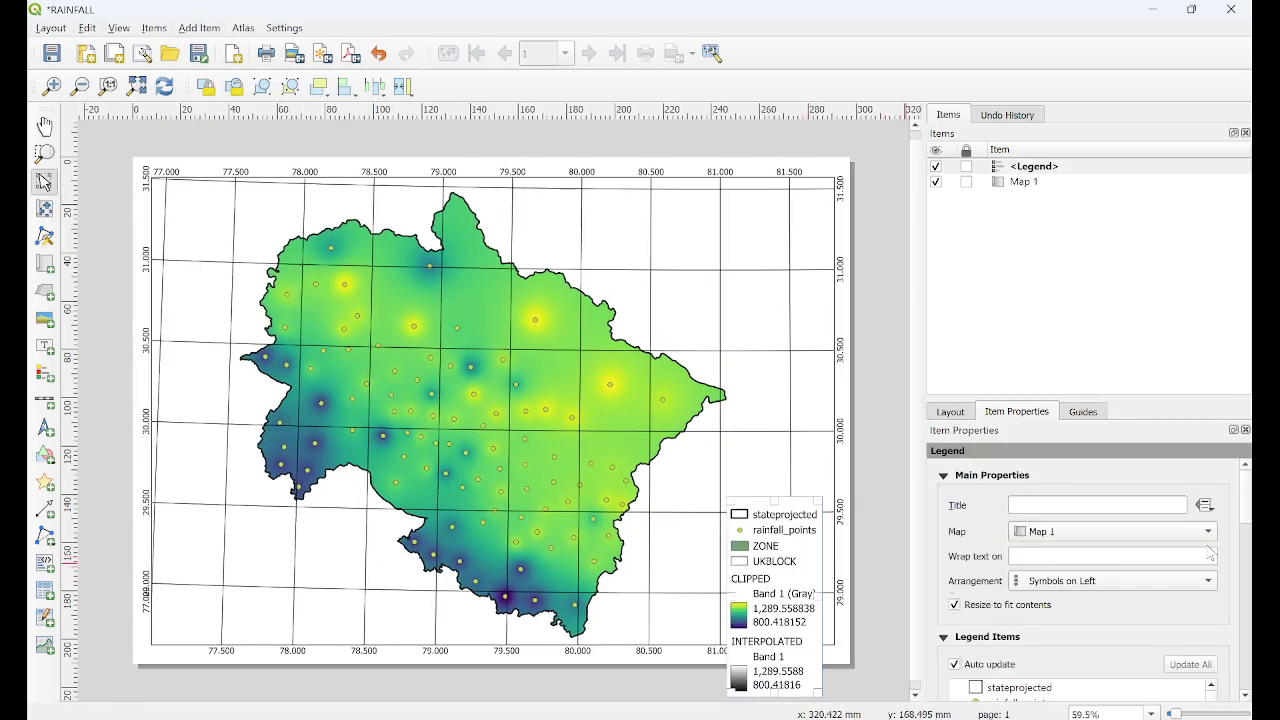
- Disable automatic updating of the legend and remove the ZONE entry from it
{"action": "scroll", "coordinate": [1202, 540], "scroll_direction": "down", "scroll_amount": 3}
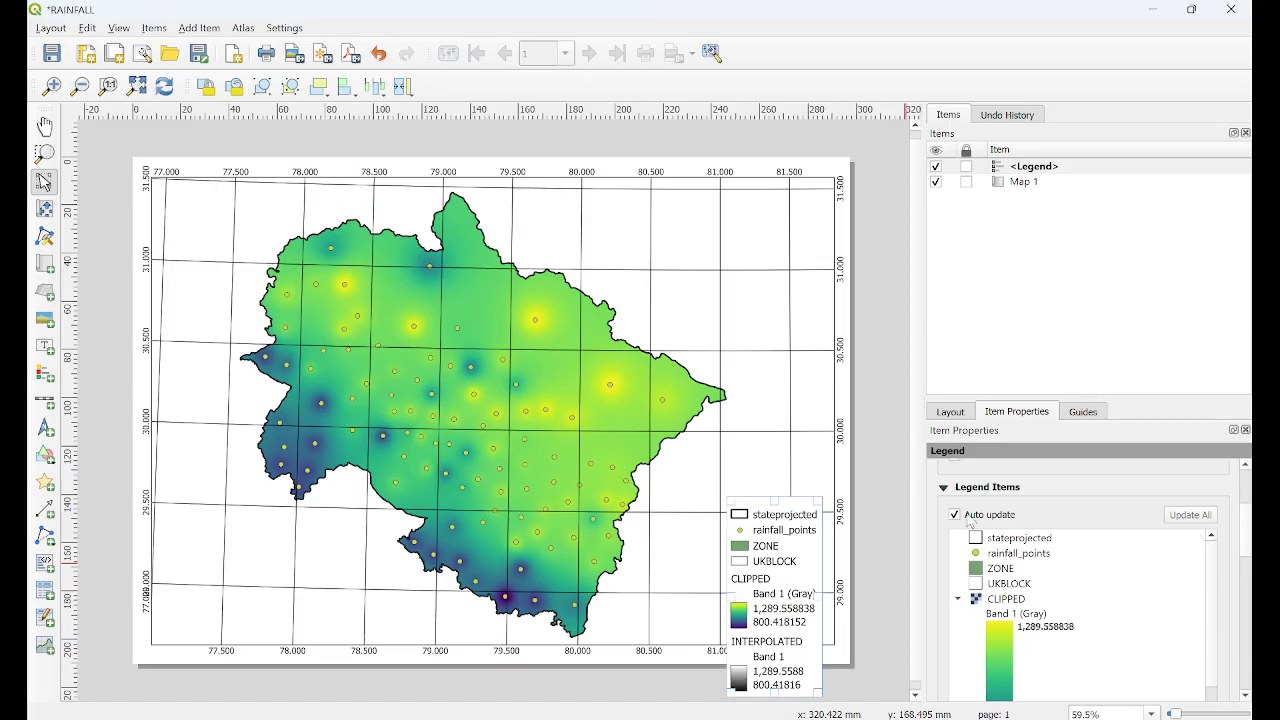
{"action": "left_click", "coordinate": [968, 517]}
{"action": "left_click", "coordinate": [998, 569]}
{"action": "scroll", "coordinate": [1220, 595], "scroll_direction": "down", "scroll_amount": 2}
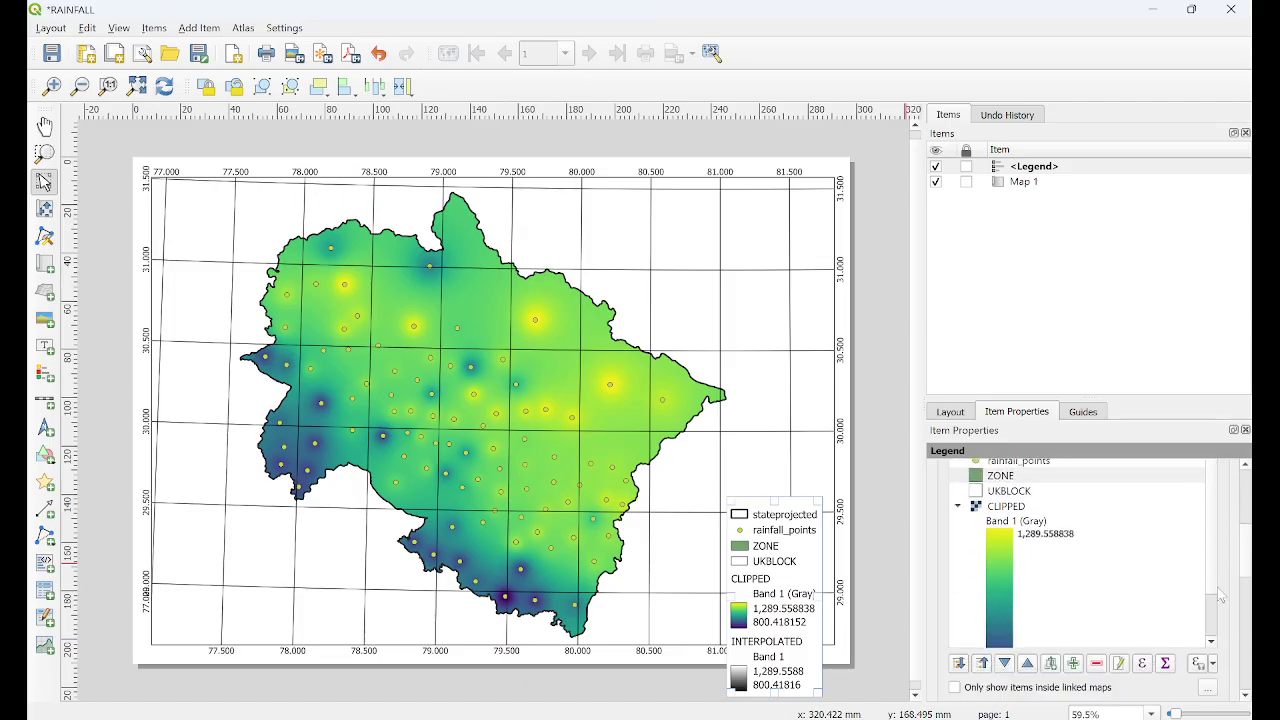
{"action": "left_click", "coordinate": [1097, 664]}
- Collapse the CLIPPED group and remove the INTERPOLATED entry from the legend
{"action": "scroll", "coordinate": [1047, 557], "scroll_direction": "up", "scroll_amount": 2}
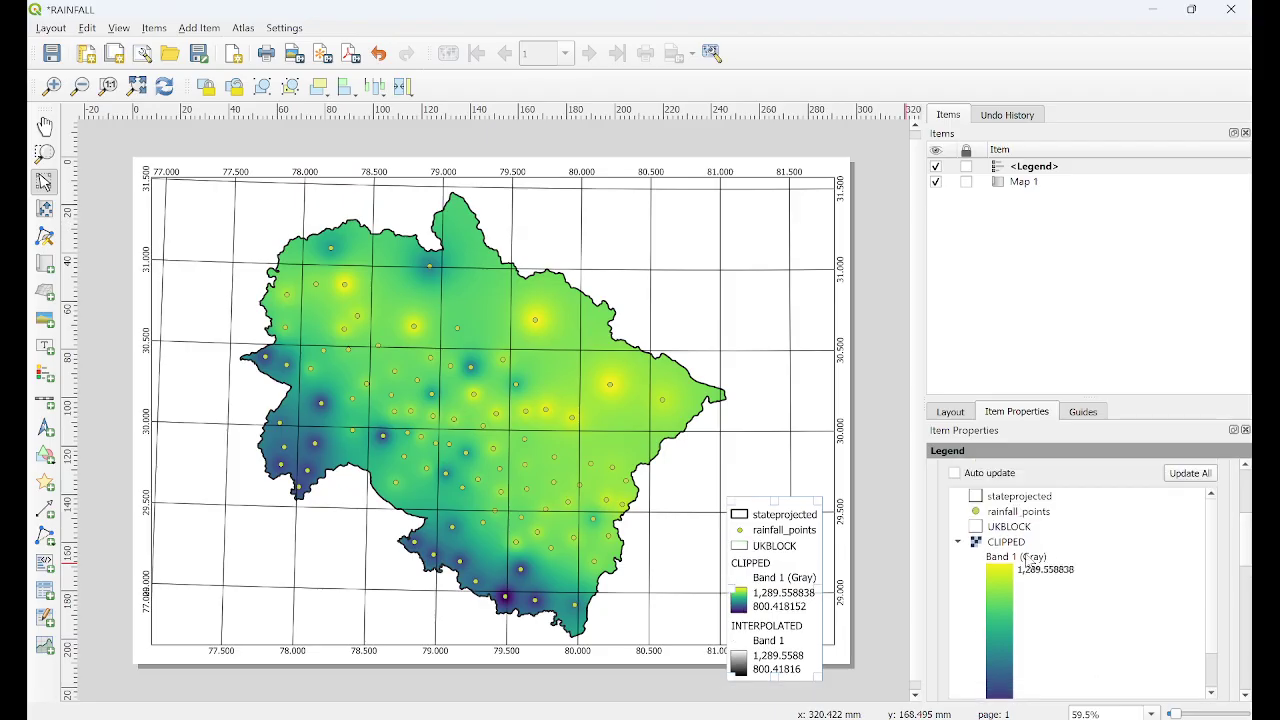
{"action": "left_click", "coordinate": [957, 542]}
{"action": "left_click", "coordinate": [986, 560]}
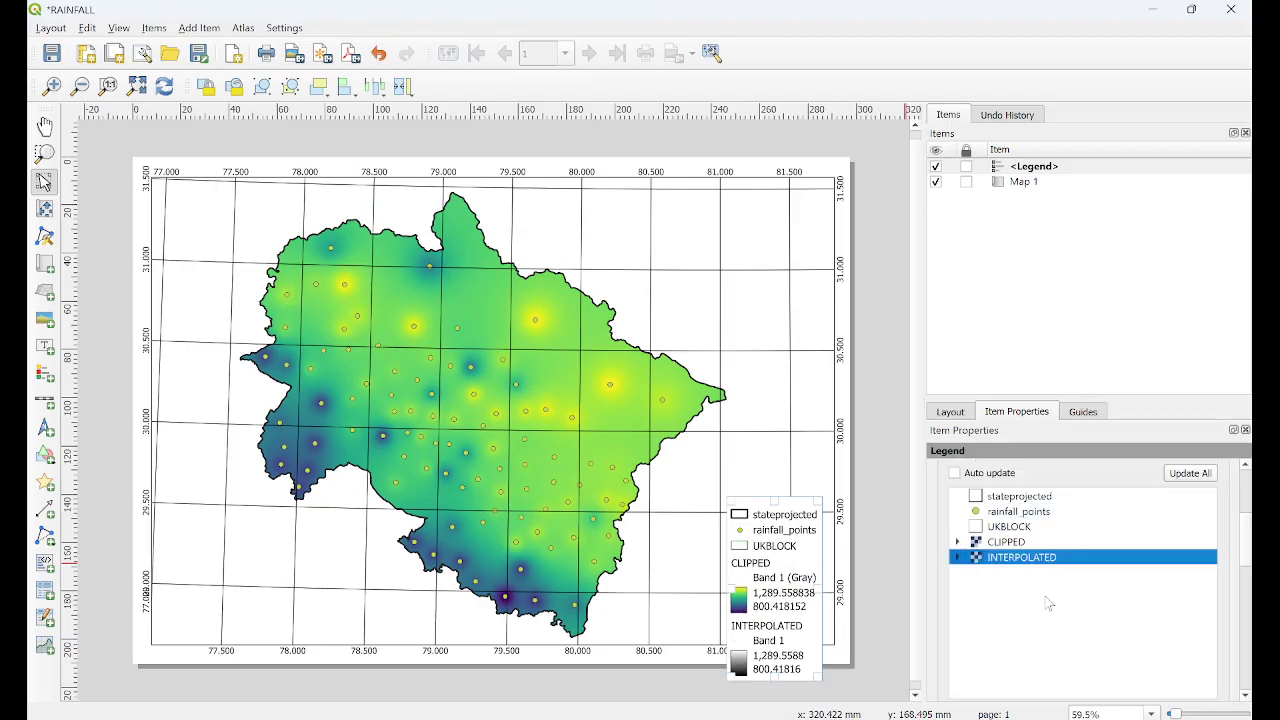
{"action": "scroll", "coordinate": [1226, 548], "scroll_direction": "down", "scroll_amount": 5}
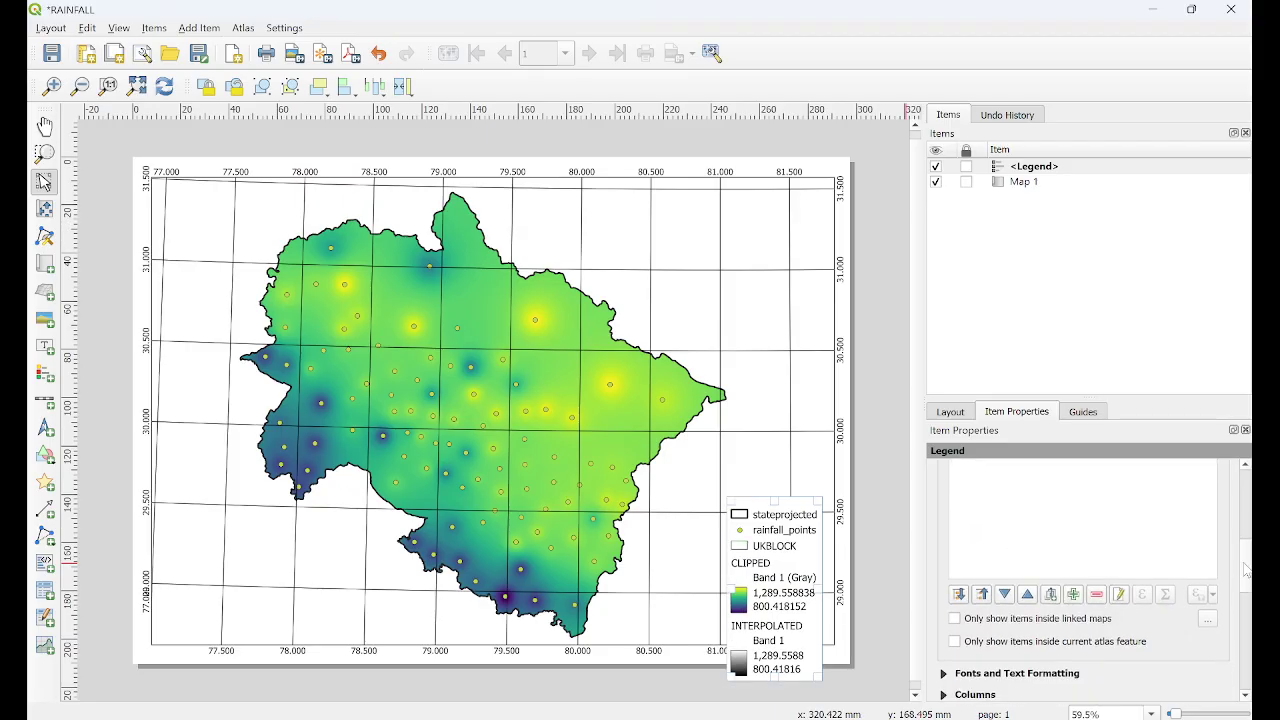
{"action": "left_click", "coordinate": [1096, 594]}
- Rename the legend's CLIPPED entry as "Rainfall"
{"action": "scroll", "coordinate": [1060, 570], "scroll_direction": "up", "scroll_amount": 5}
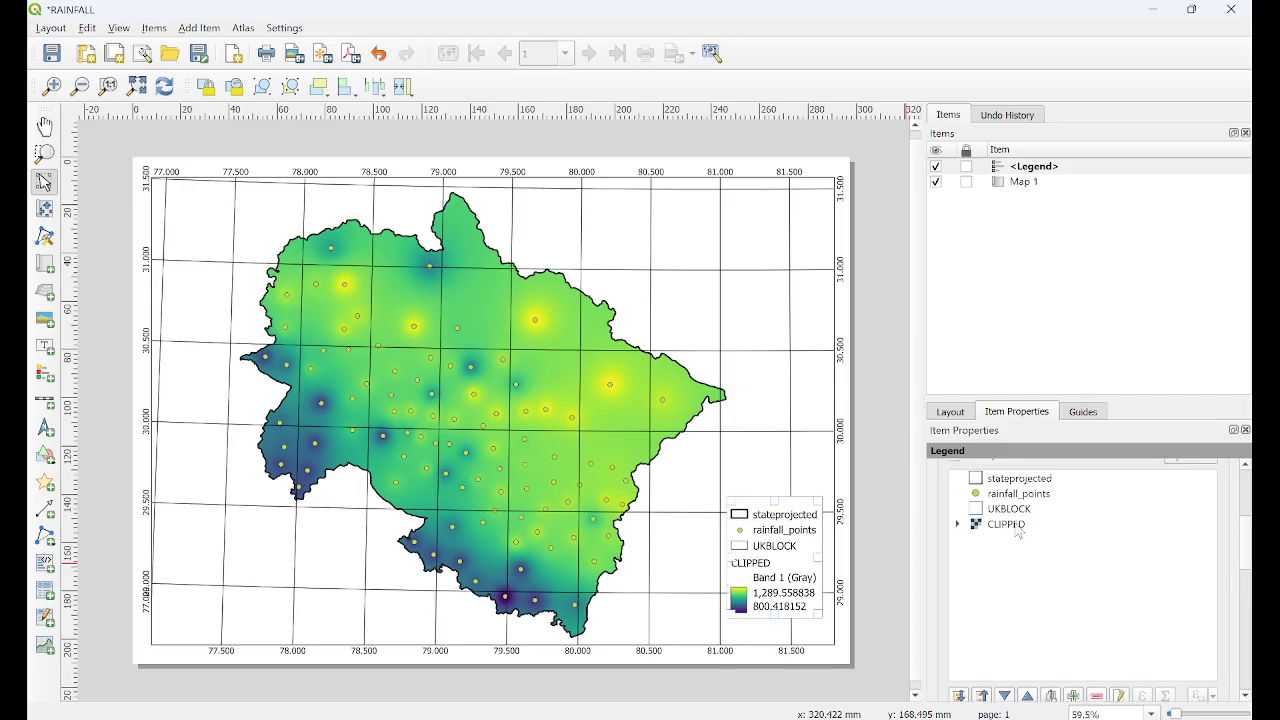
{"action": "double_click", "coordinate": [1016, 524]}
{"action": "triple_click", "coordinate": [999, 493]}
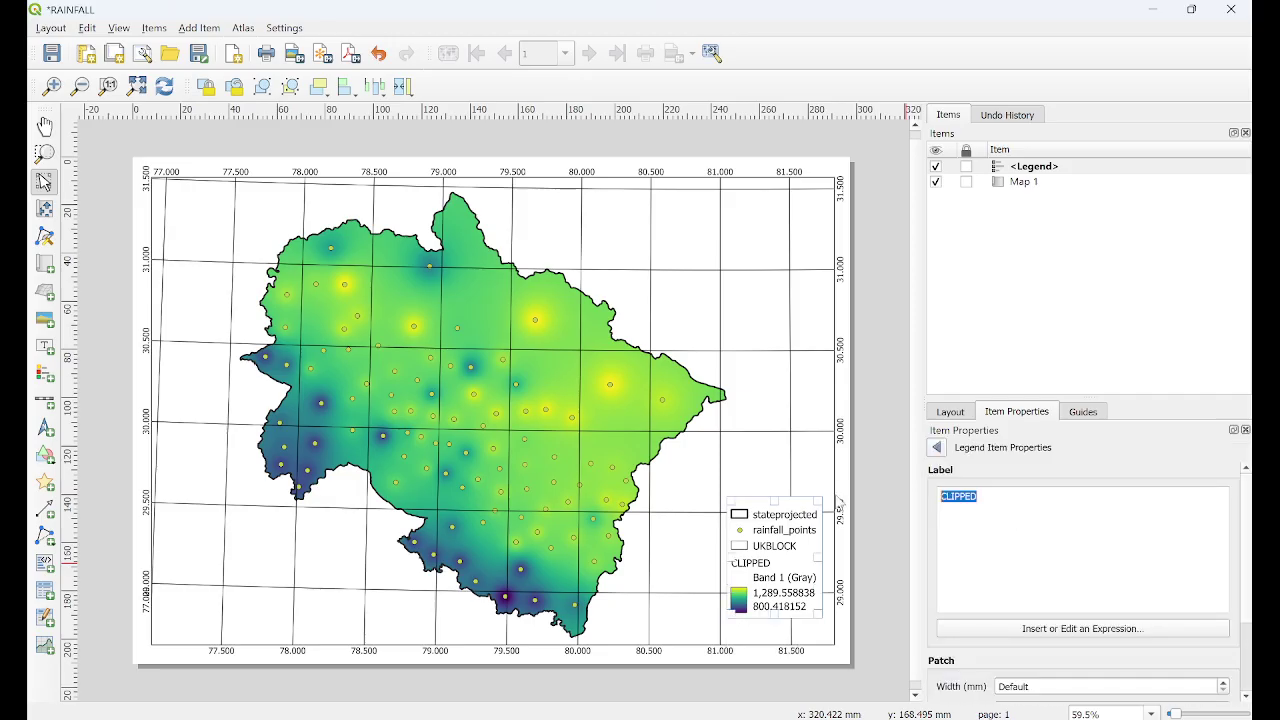
{"action": "type", "text": "Rainfall"}
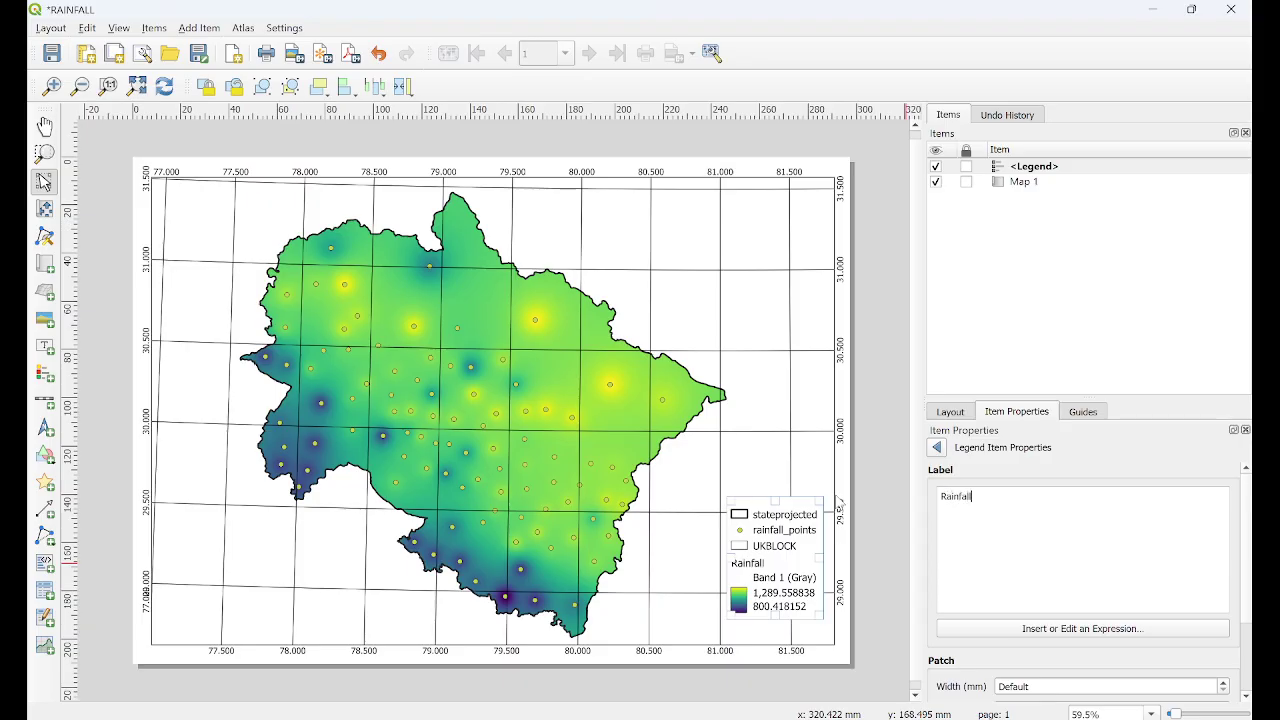
{"action": "left_click", "coordinate": [788, 438]}
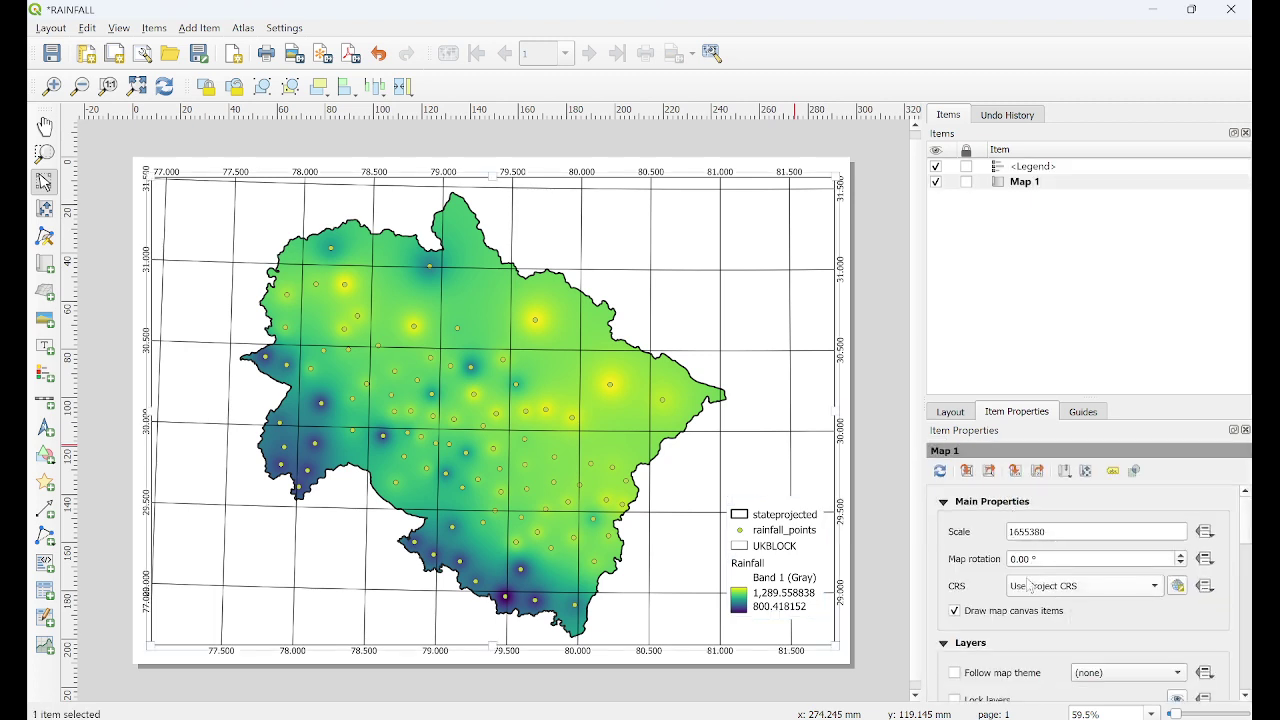
- Rename the legend's stateprojected entry as "State Boundary"
{"action": "left_click", "coordinate": [794, 566]}
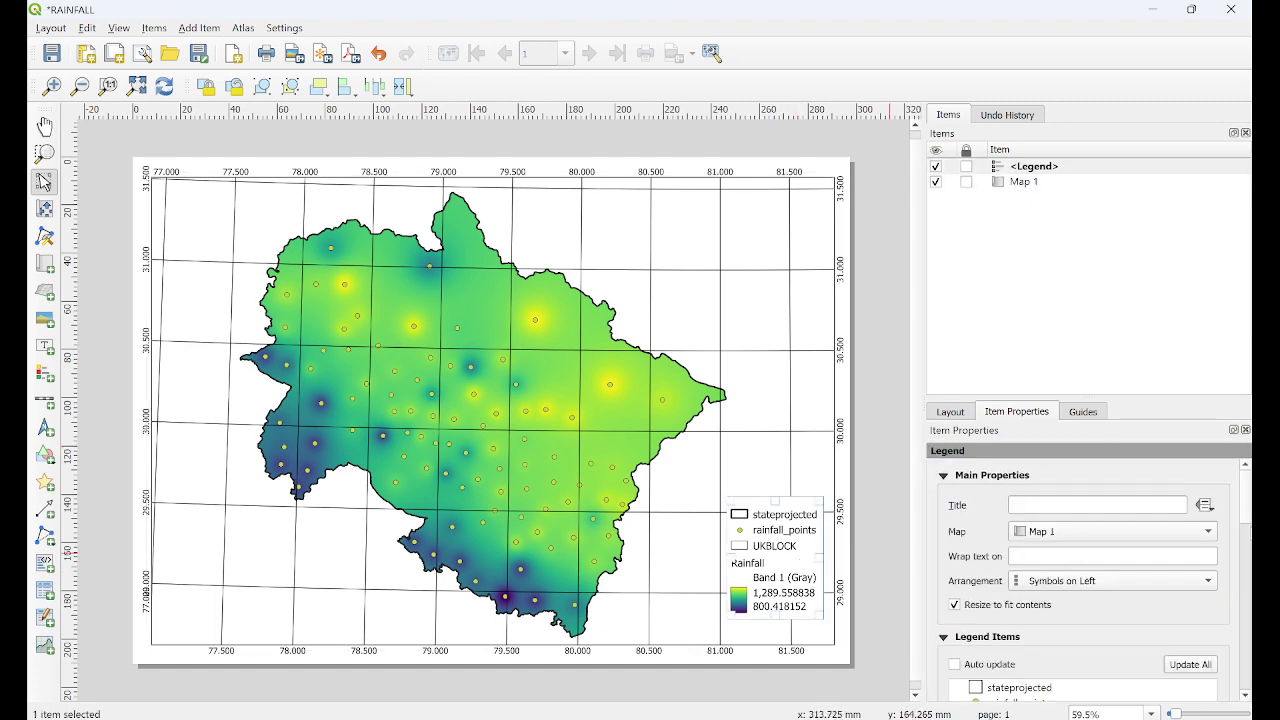
{"action": "scroll", "coordinate": [1168, 592], "scroll_direction": "down", "scroll_amount": 3}
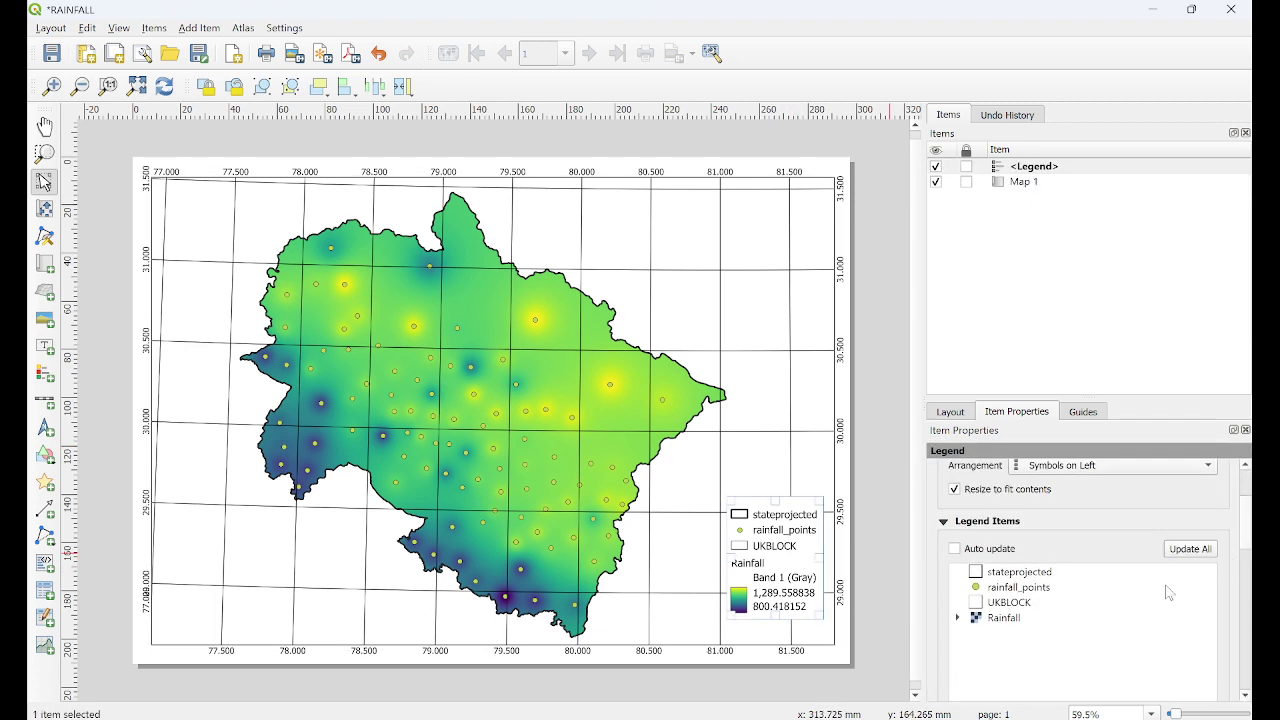
{"action": "double_click", "coordinate": [1040, 574]}
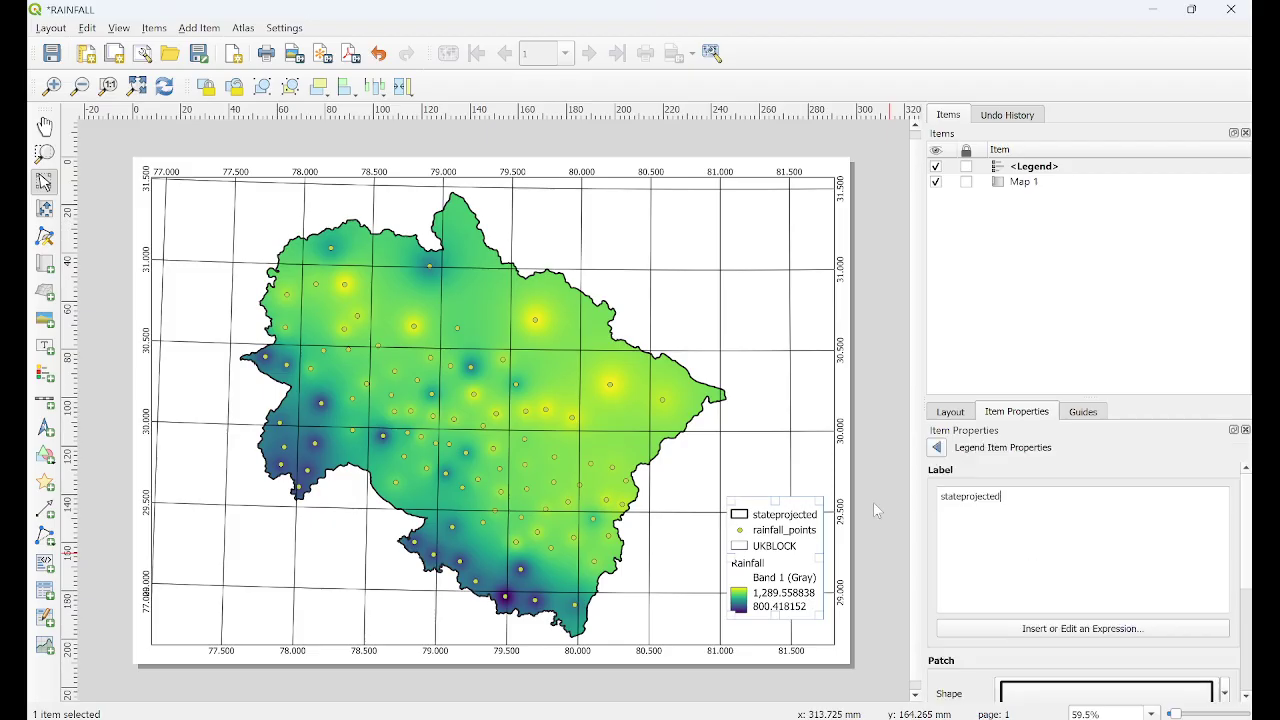
{"action": "left_click_drag", "start_coordinate": [1003, 497], "coordinate": [900, 499]}
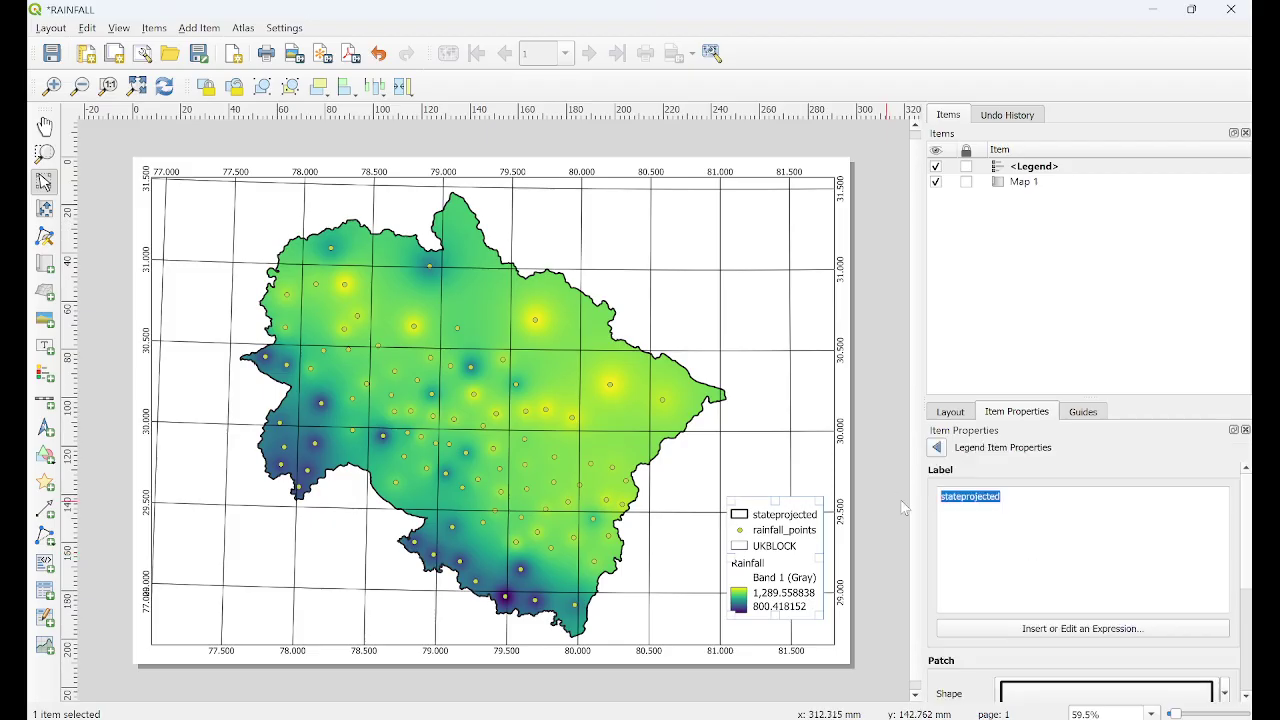
{"action": "type", "text": "State Boundary"}
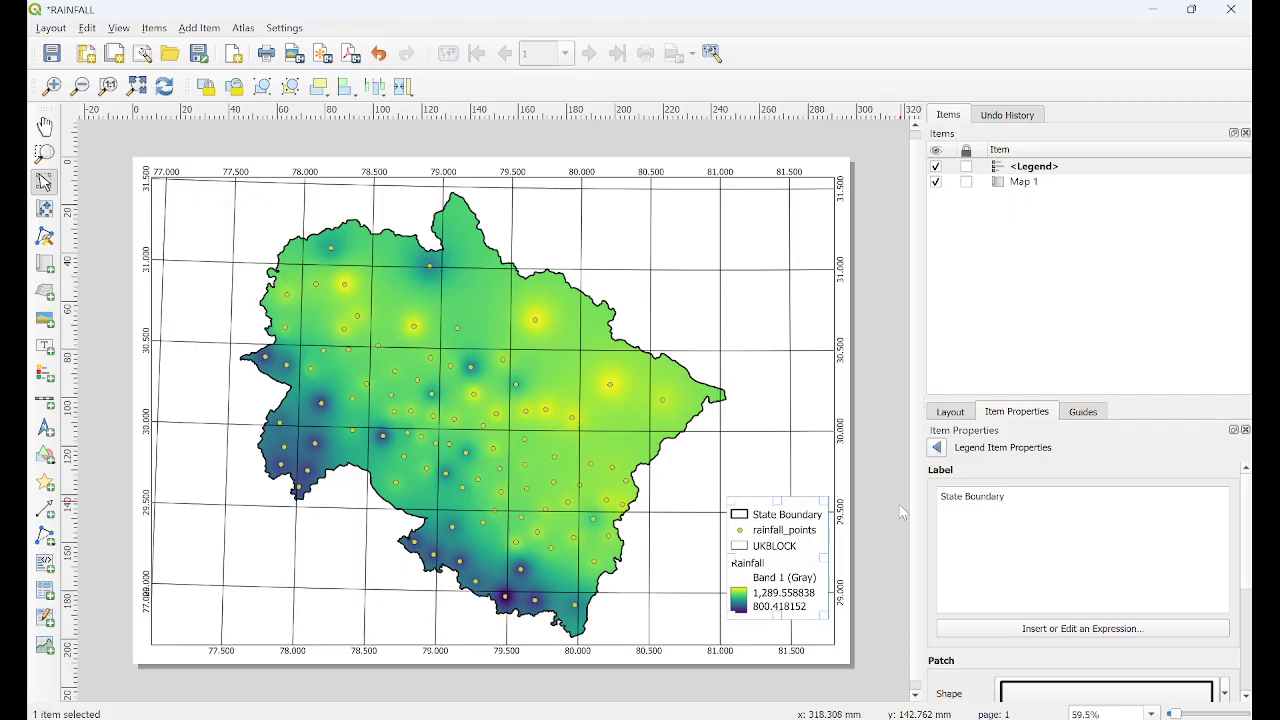
{"action": "left_click", "coordinate": [936, 447]}
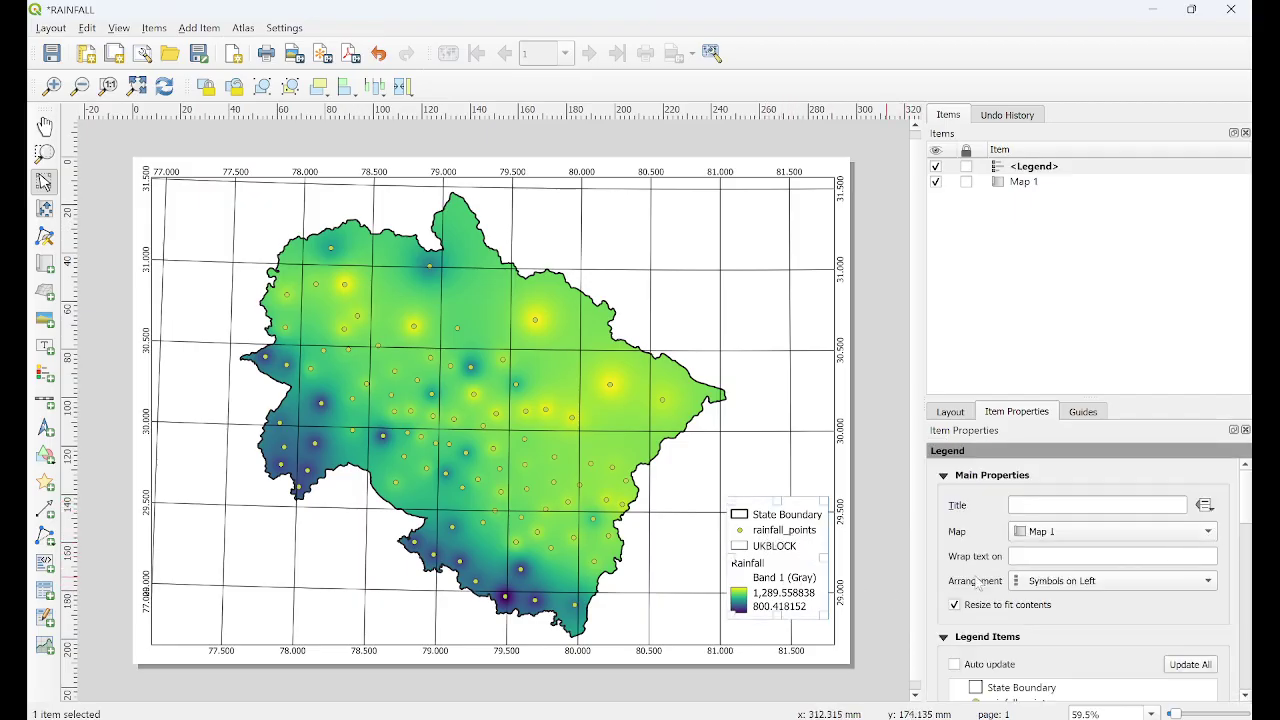
- Remove the UKBLOCK entry from the legend
{"action": "scroll", "coordinate": [1160, 545], "scroll_direction": "down", "scroll_amount": 5}
{"action": "scroll", "coordinate": [1160, 545], "scroll_direction": "up", "scroll_amount": 2}
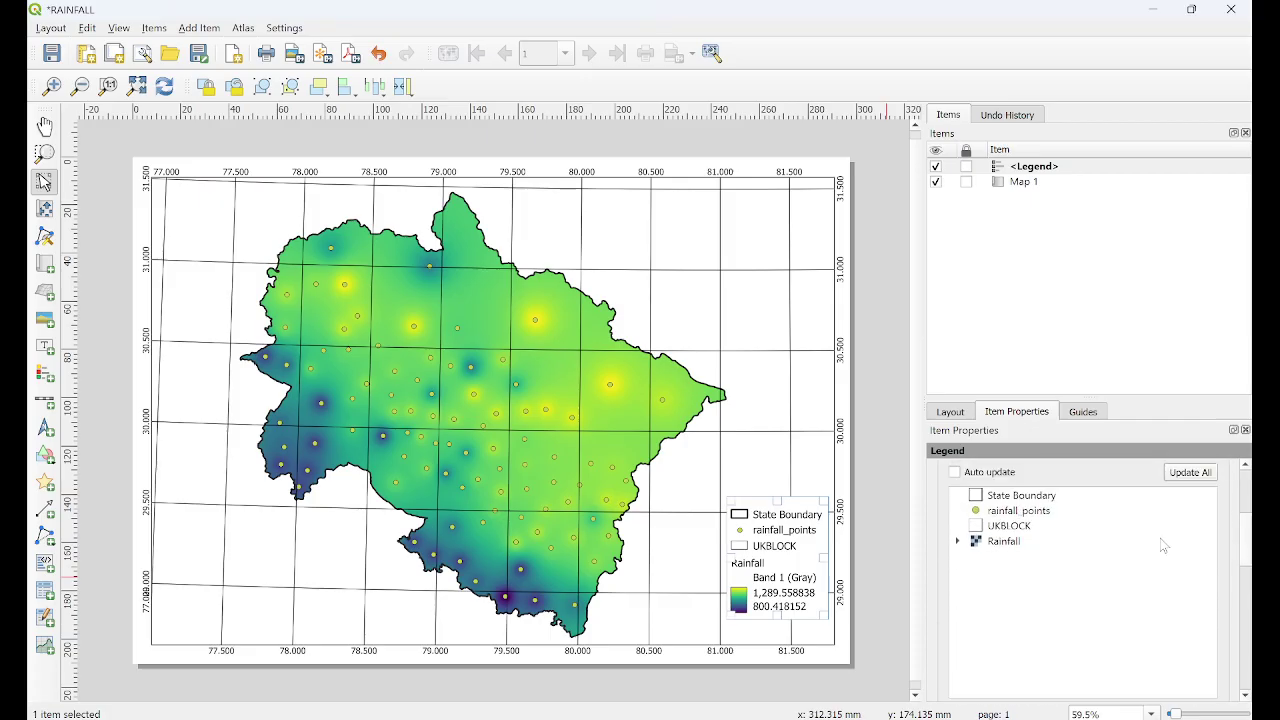
{"action": "left_click", "coordinate": [988, 528]}
{"action": "scroll", "coordinate": [1209, 567], "scroll_direction": "down", "scroll_amount": 3}
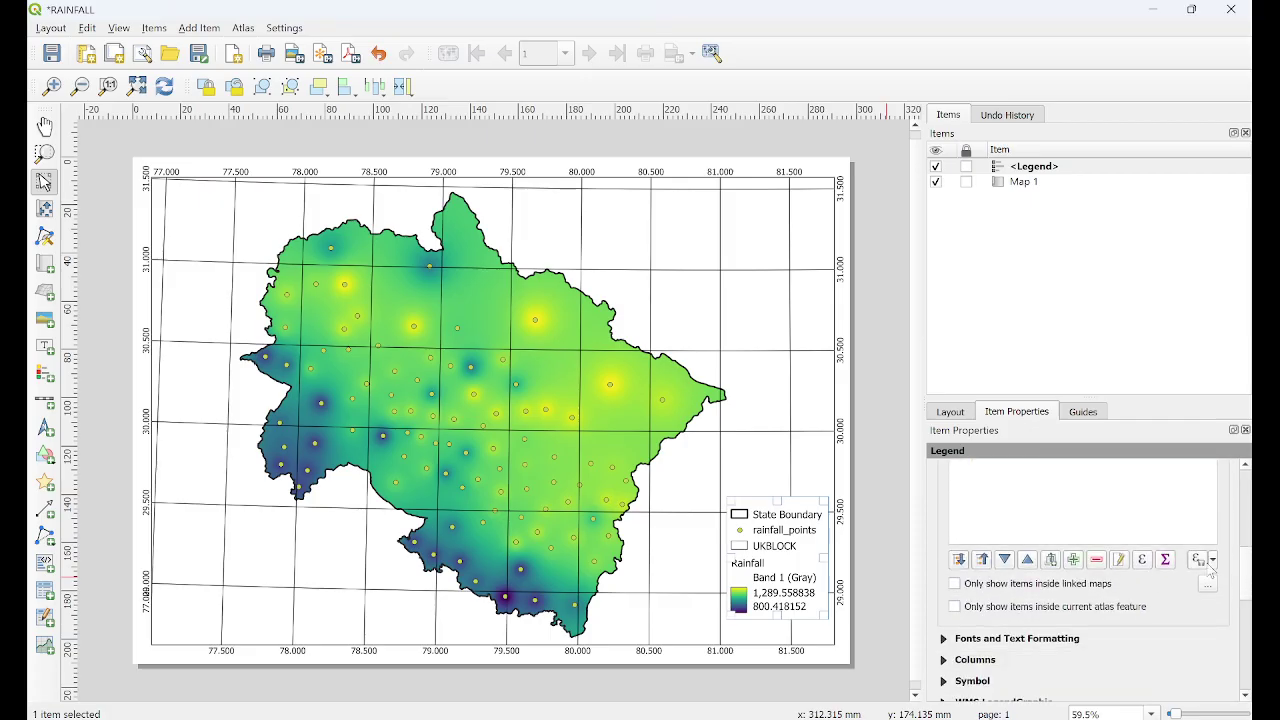
{"action": "left_click", "coordinate": [1097, 561]}
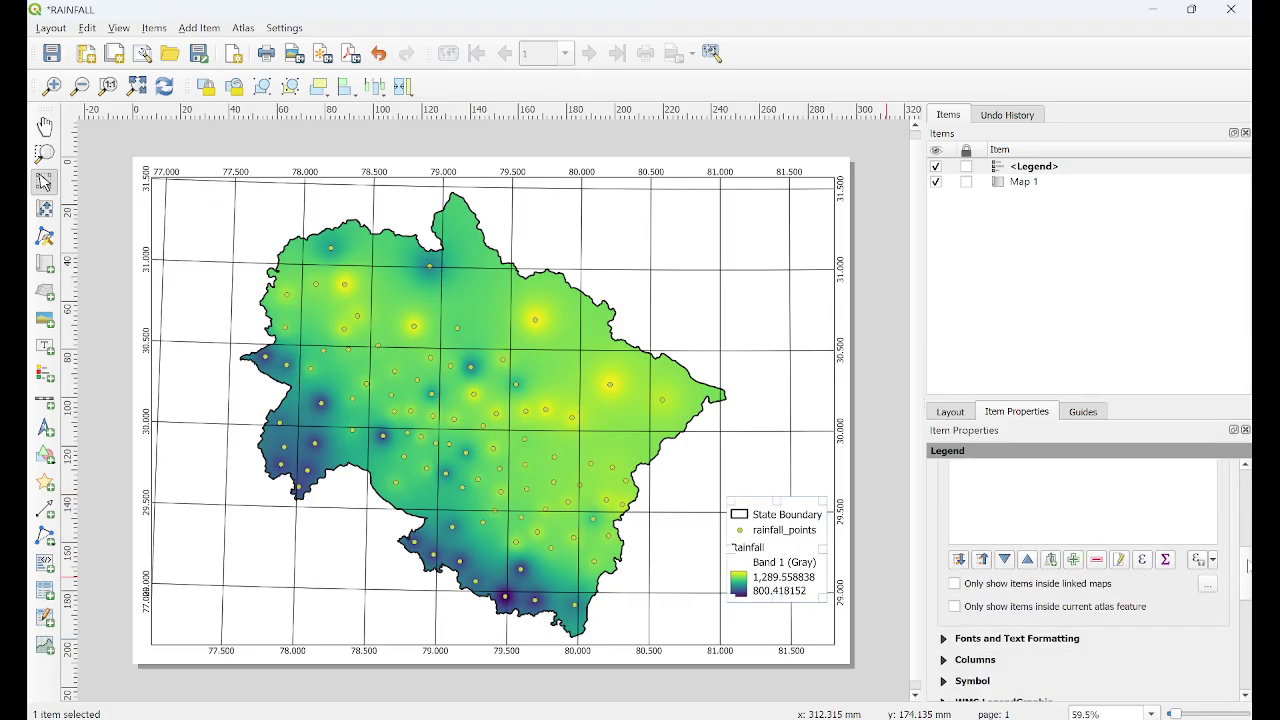
- Expand the legend's Rainfall entry and try to clear its Band 1 (Gray) label
{"action": "scroll", "coordinate": [1185, 545], "scroll_direction": "up", "scroll_amount": 3}
{"action": "left_click", "coordinate": [1031, 521]}
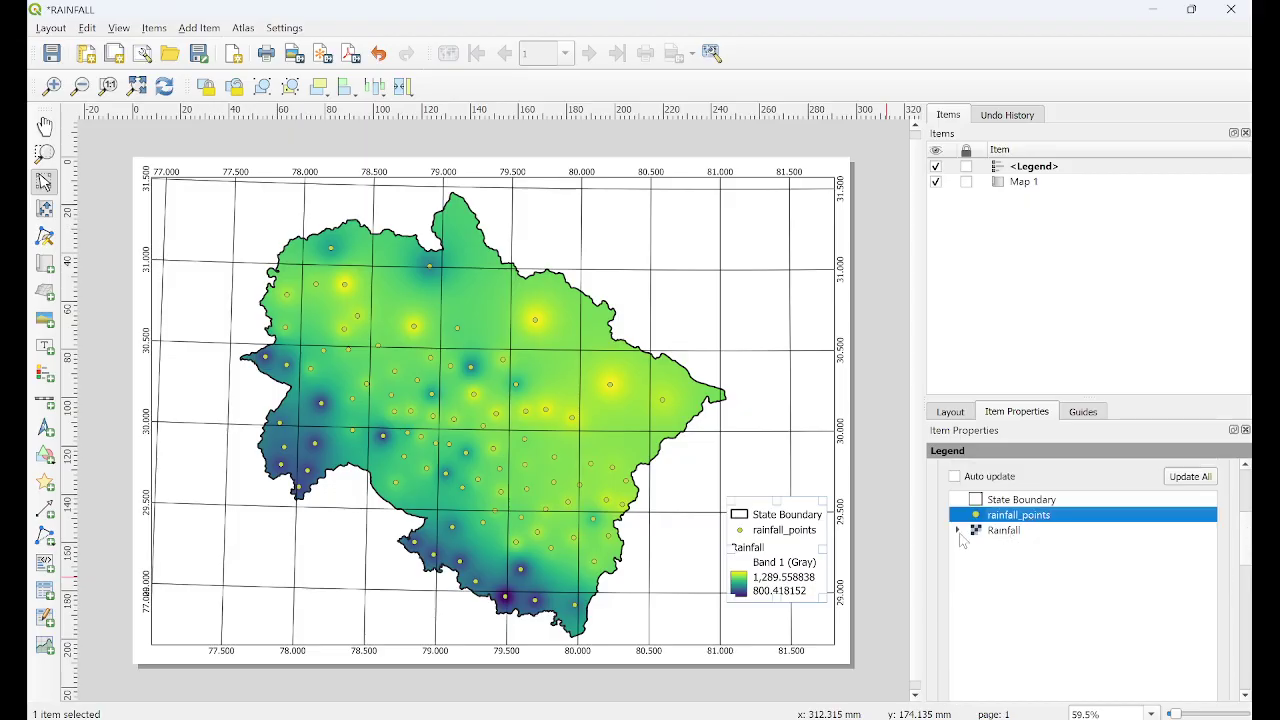
{"action": "left_click", "coordinate": [958, 531]}
{"action": "left_click", "coordinate": [1031, 531]}
{"action": "double_click", "coordinate": [1031, 545]}
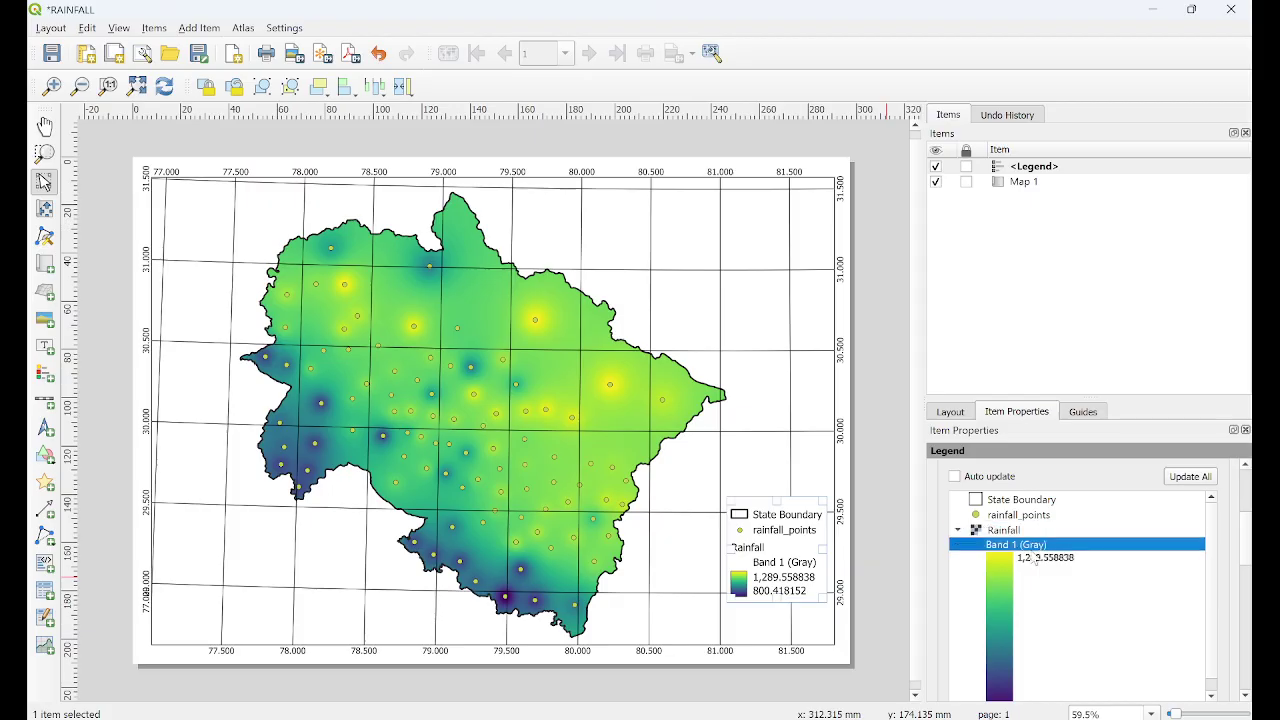
{"action": "key", "text": "ctrl+a"}
{"action": "key", "text": "BackSpace"}
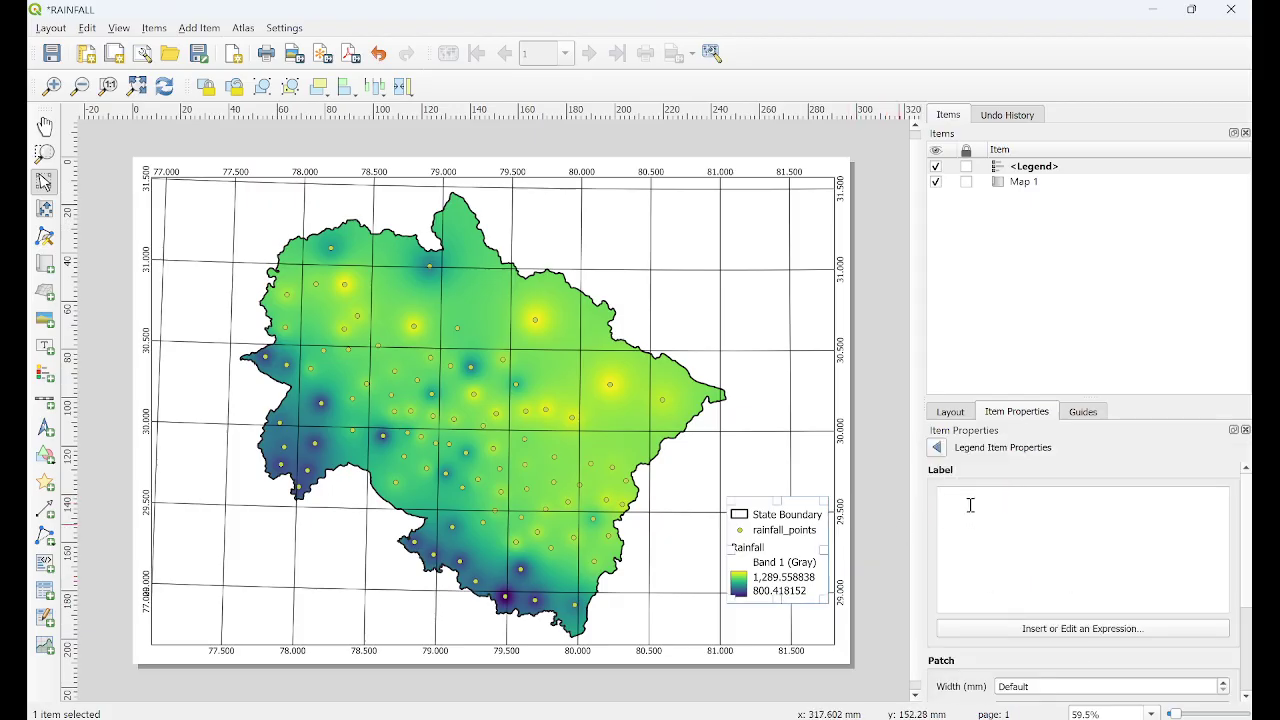
{"action": "left_click", "coordinate": [937, 448]}
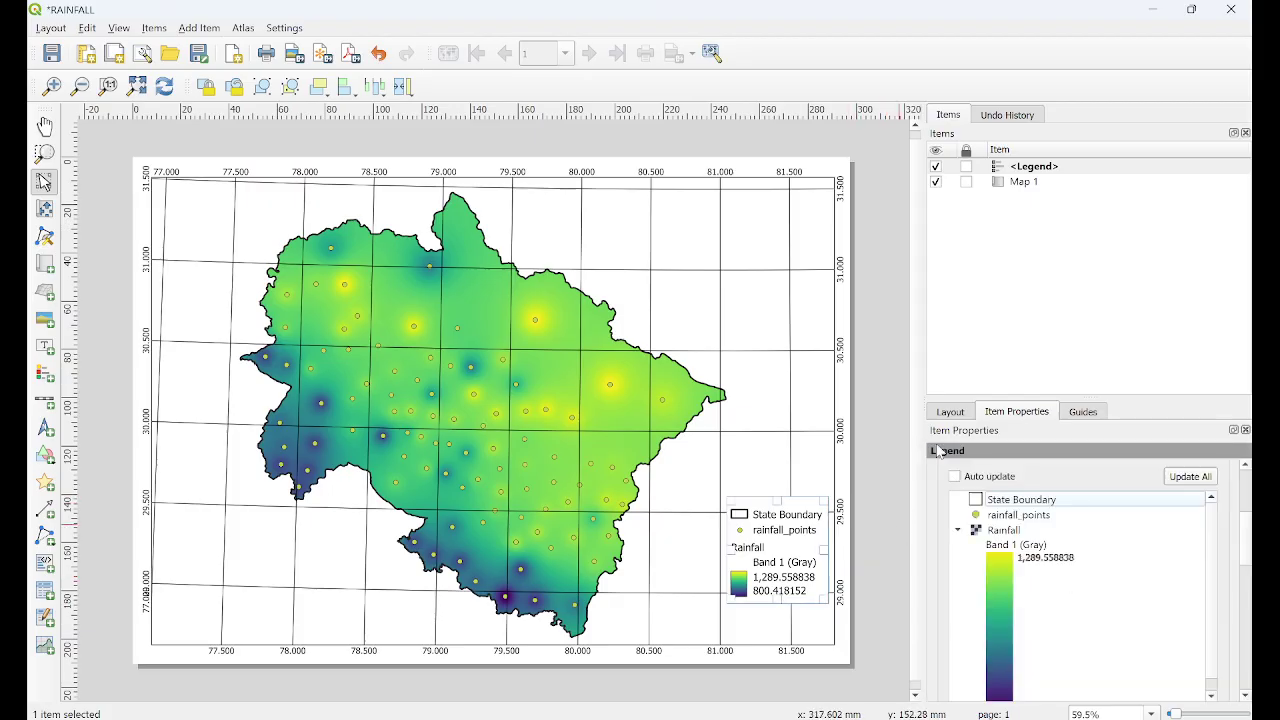
- Rename the Band 1 (Gray) entry under Rainfall in the legend as "mm"
{"action": "scroll", "coordinate": [1107, 566], "scroll_direction": "down", "scroll_amount": 1}
{"action": "double_click", "coordinate": [1010, 532]}
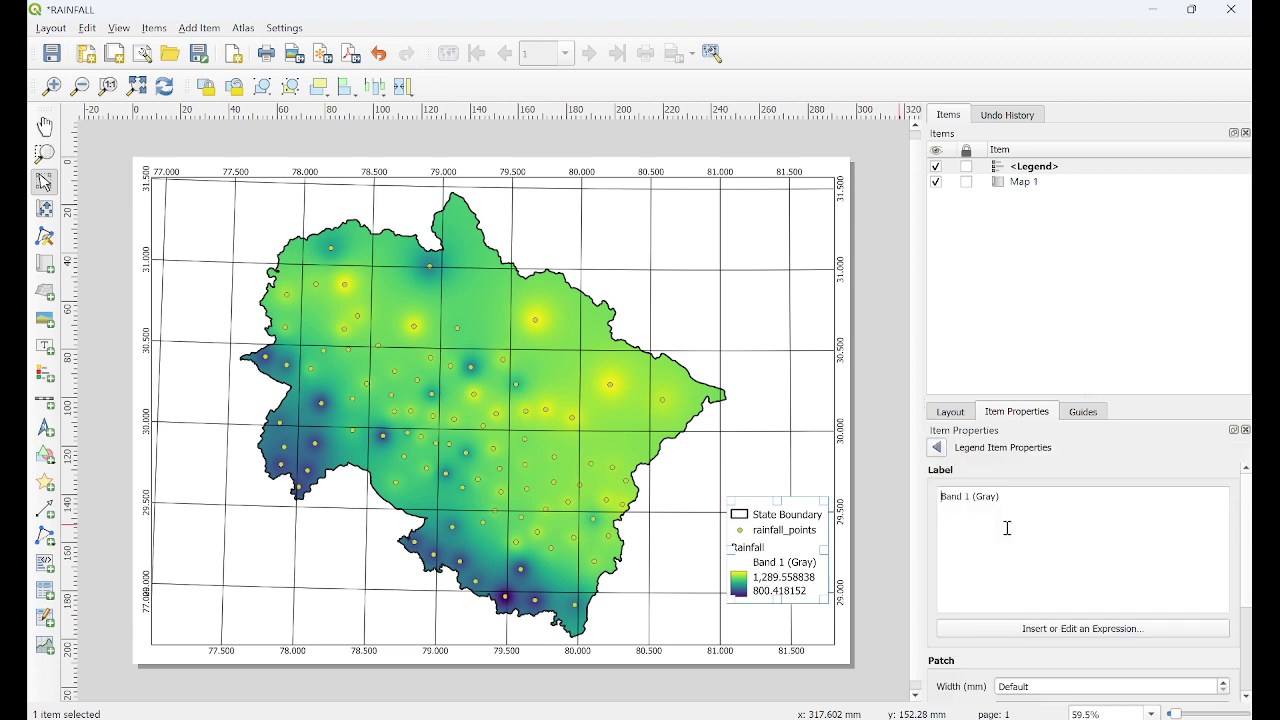
{"action": "left_click_drag", "start_coordinate": [1000, 492], "coordinate": [912, 492]}
{"action": "type", "text": "Rai"}
{"action": "key", "text": "BackSpace"}
{"action": "key", "text": "BackSpace"}
{"action": "type", "text": "mm"}
{"action": "left_click", "coordinate": [895, 568]}
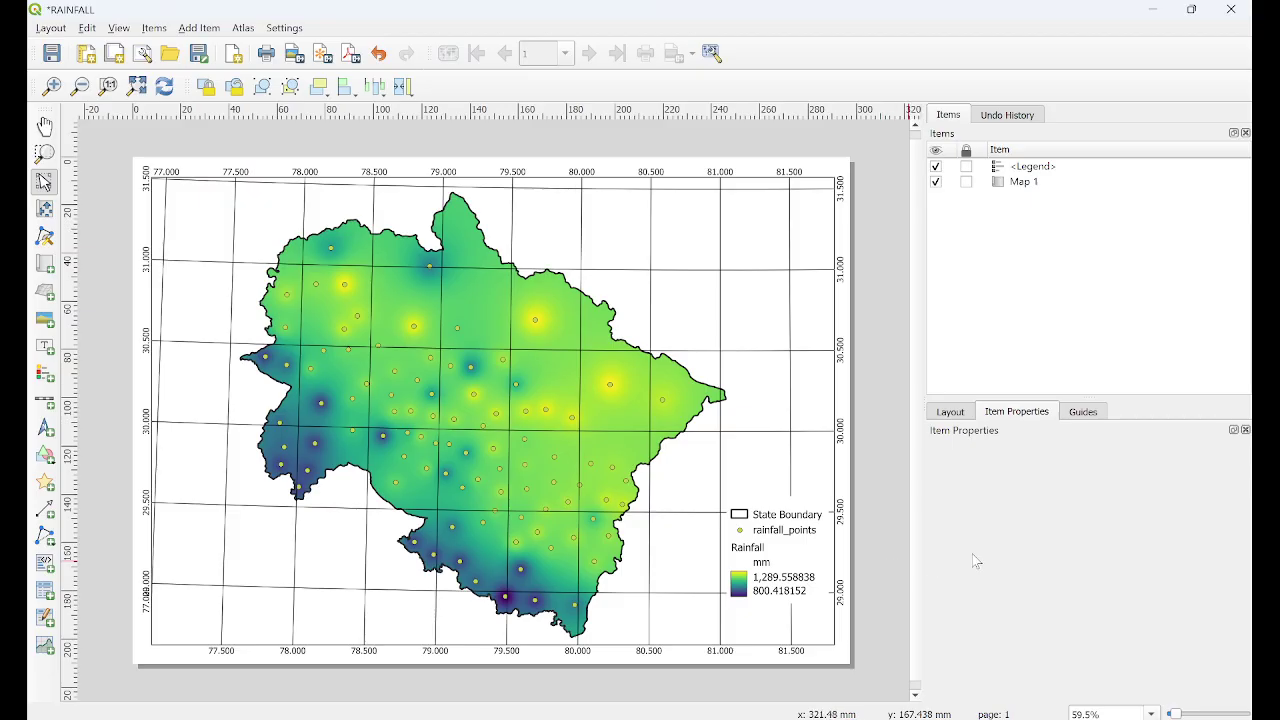
- Examine the item settings of the legend's Rainfall entry and its colour ramp
{"action": "left_click", "coordinate": [748, 578]}
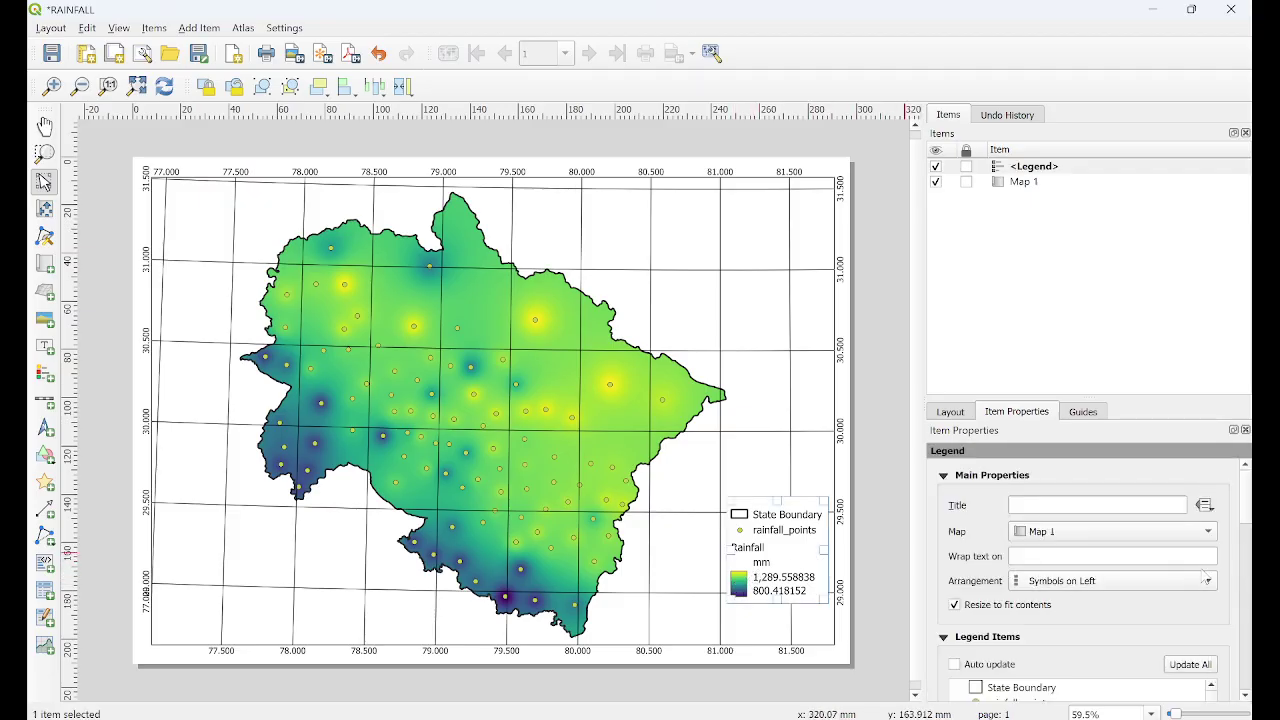
{"action": "scroll", "coordinate": [1123, 560], "scroll_direction": "down", "scroll_amount": 5}
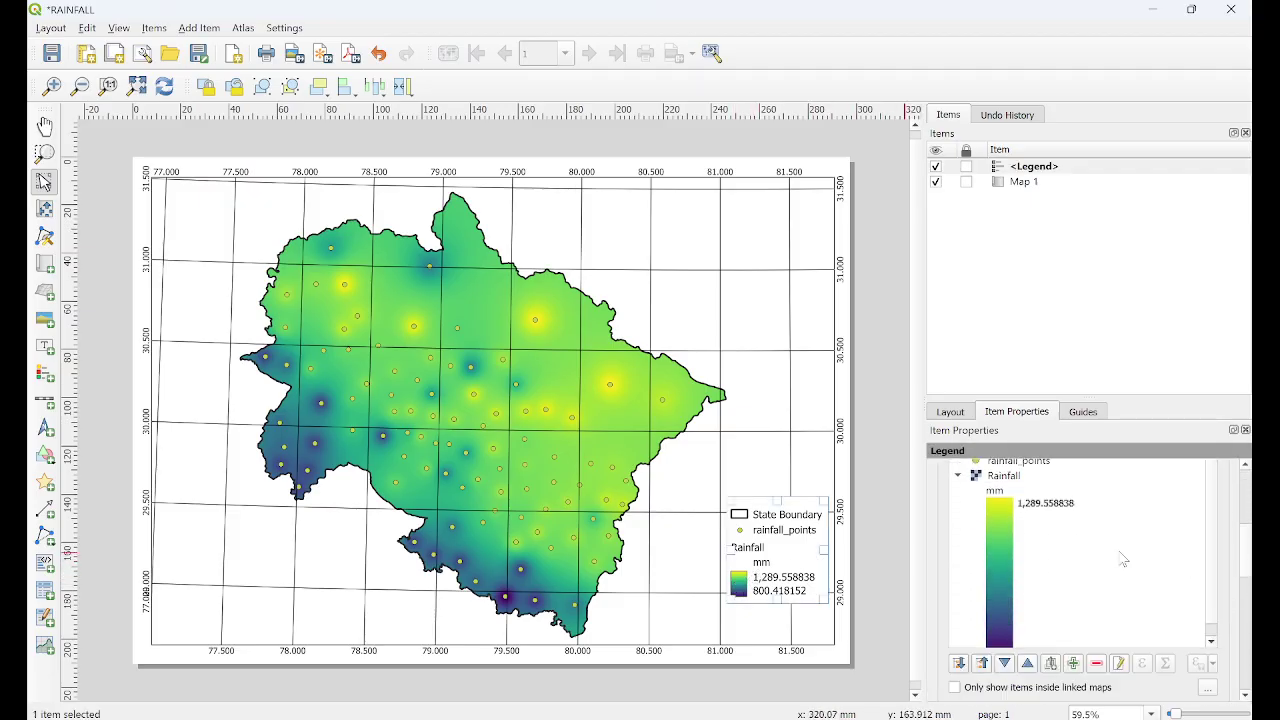
{"action": "double_click", "coordinate": [1005, 480]}
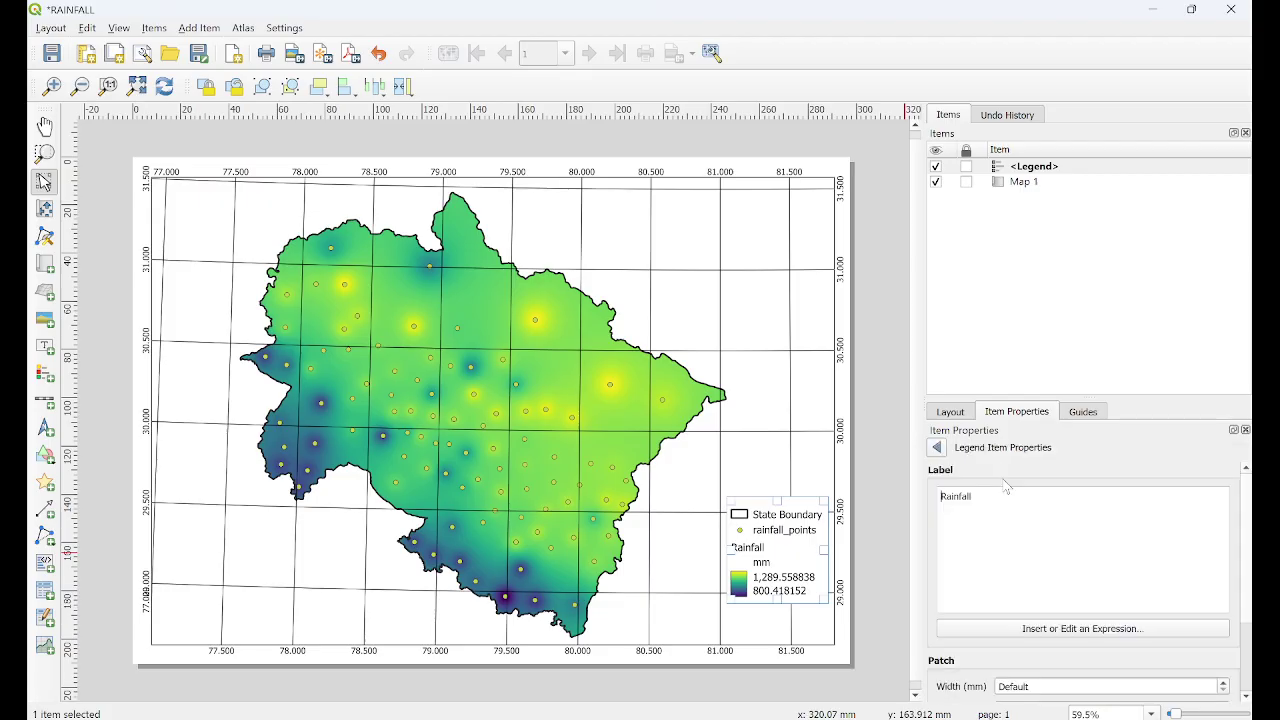
{"action": "left_click", "coordinate": [938, 449]}
{"action": "left_click", "coordinate": [1220, 543]}
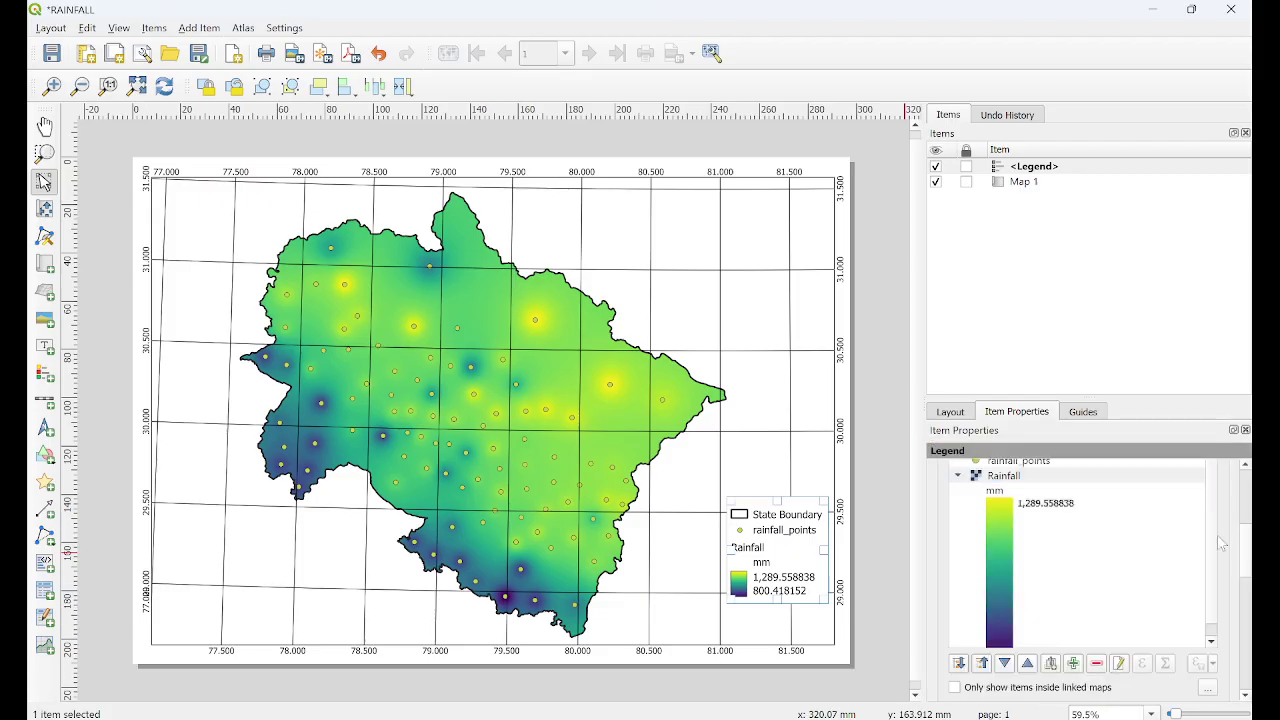
{"action": "double_click", "coordinate": [1063, 512]}
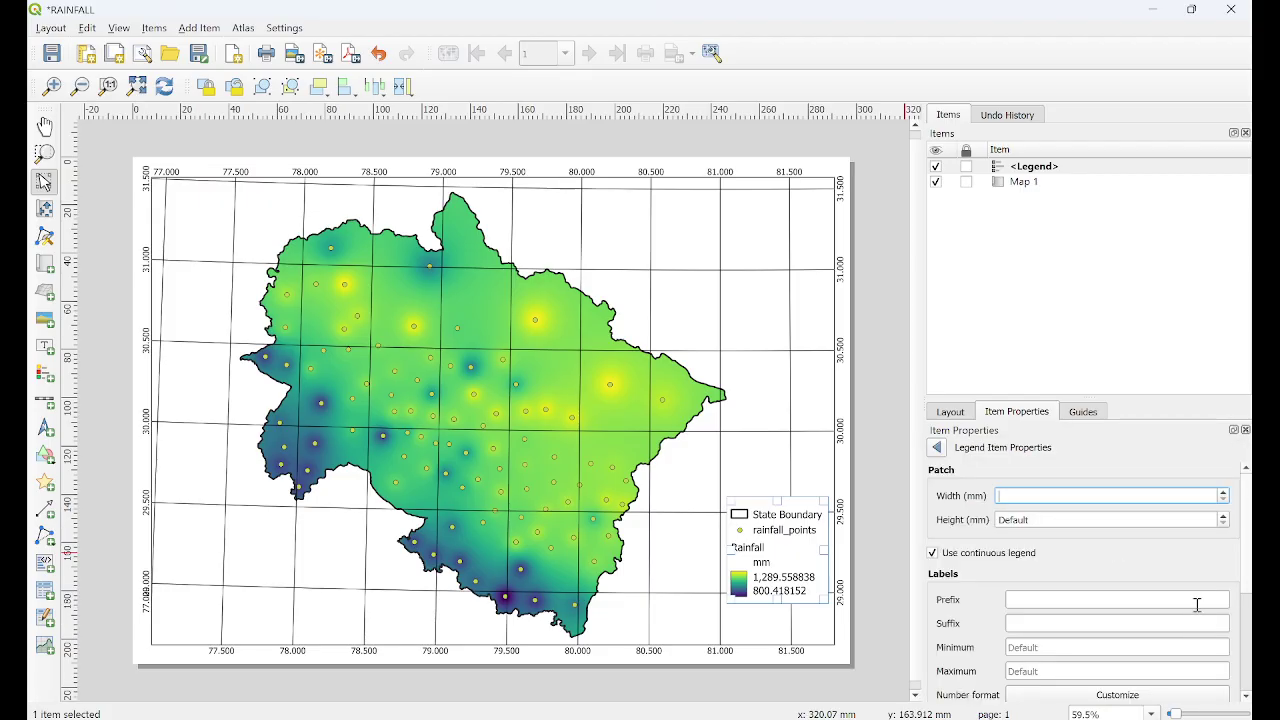
{"action": "left_click_drag", "start_coordinate": [1247, 545], "coordinate": [1247, 663]}
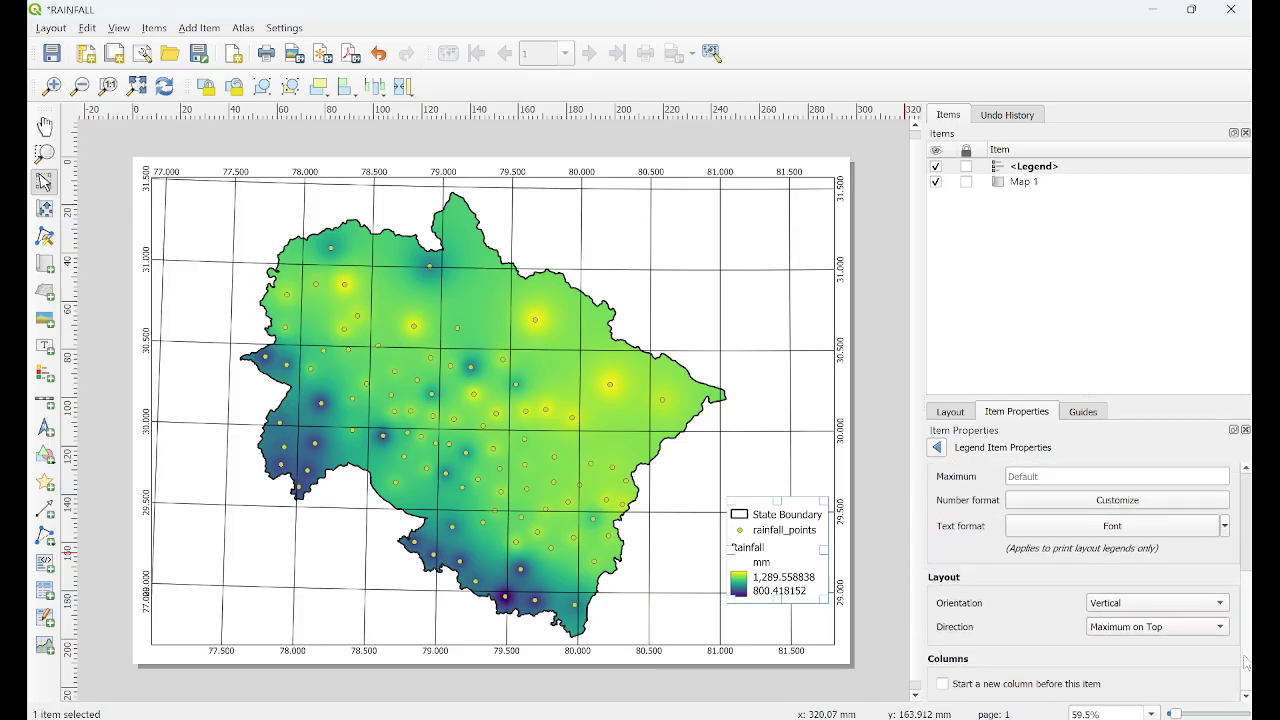
{"action": "left_click", "coordinate": [937, 448]}
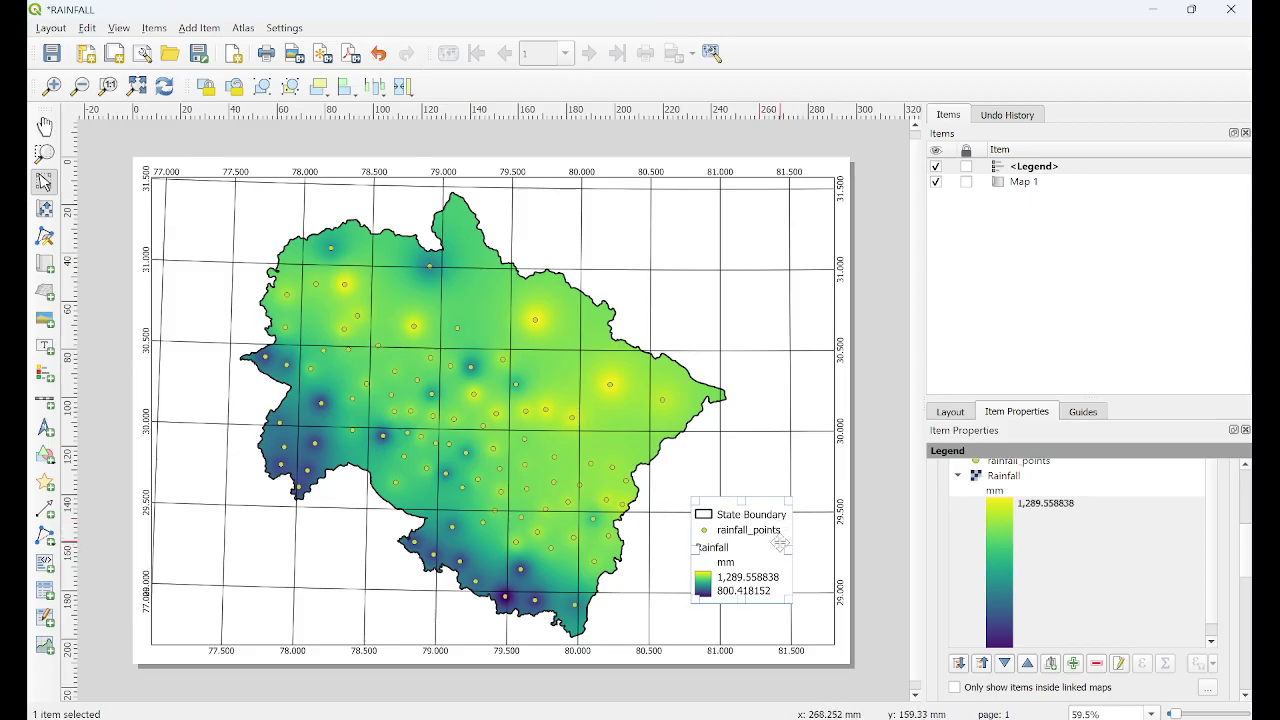
- Shift the legend left and enlarge its box toward the map frame's lower-right corner
{"action": "left_click_drag", "start_coordinate": [789, 599], "coordinate": [827, 621]}
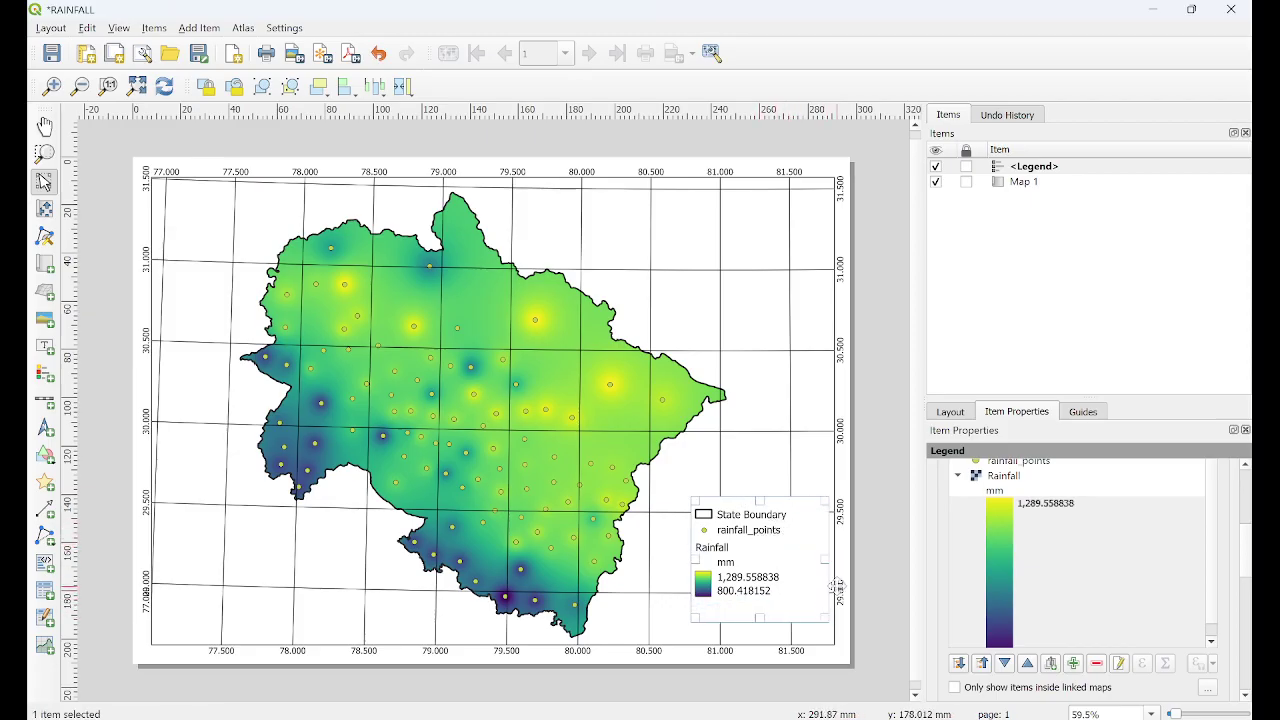
{"action": "left_click", "coordinate": [874, 518]}
{"action": "left_click", "coordinate": [760, 515]}
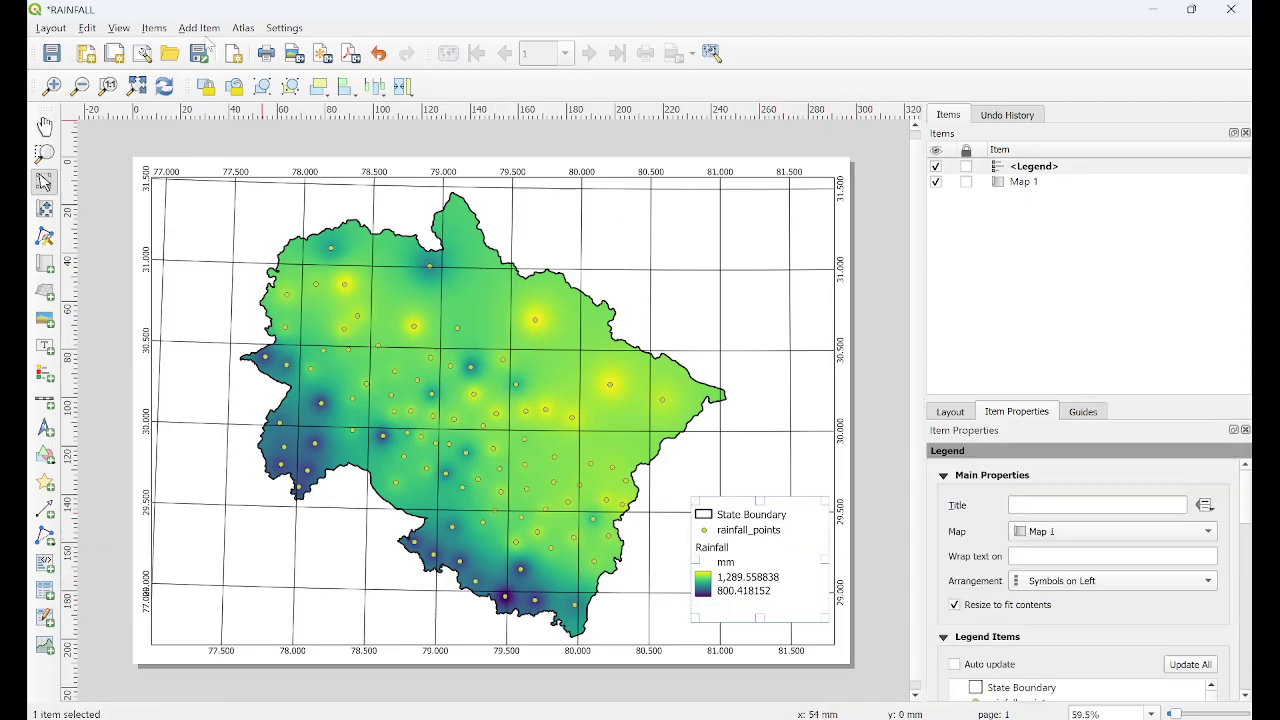
- Add a north arrow in the upper-right corner of the map frame
{"action": "left_click", "coordinate": [207, 30]}
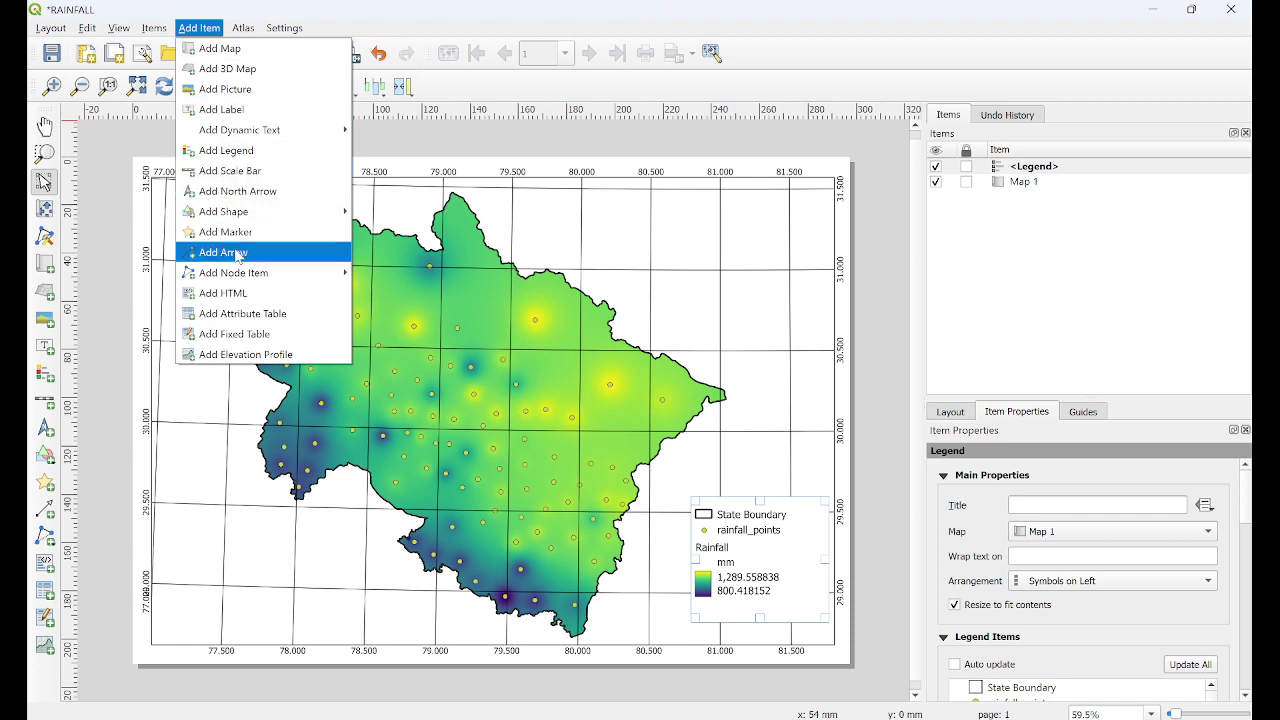
{"action": "left_click", "coordinate": [235, 191]}
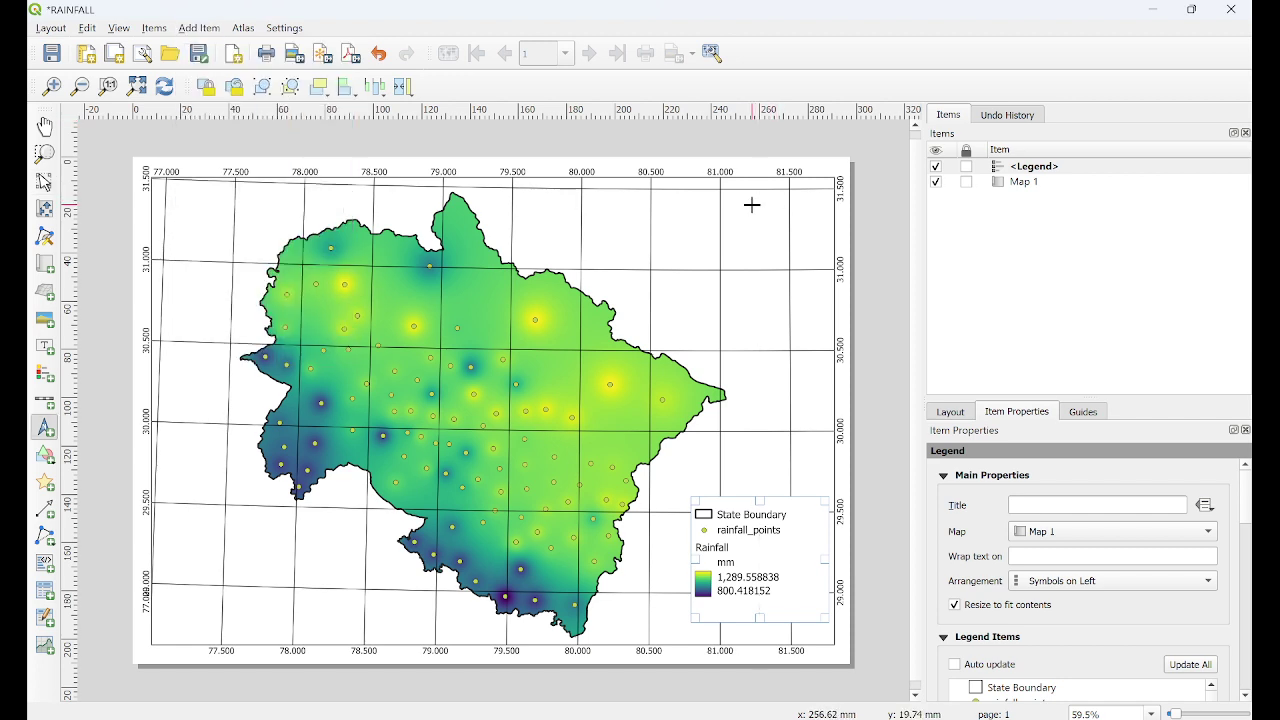
{"action": "left_click_drag", "start_coordinate": [752, 205], "coordinate": [793, 247]}
{"action": "left_click", "coordinate": [877, 204]}
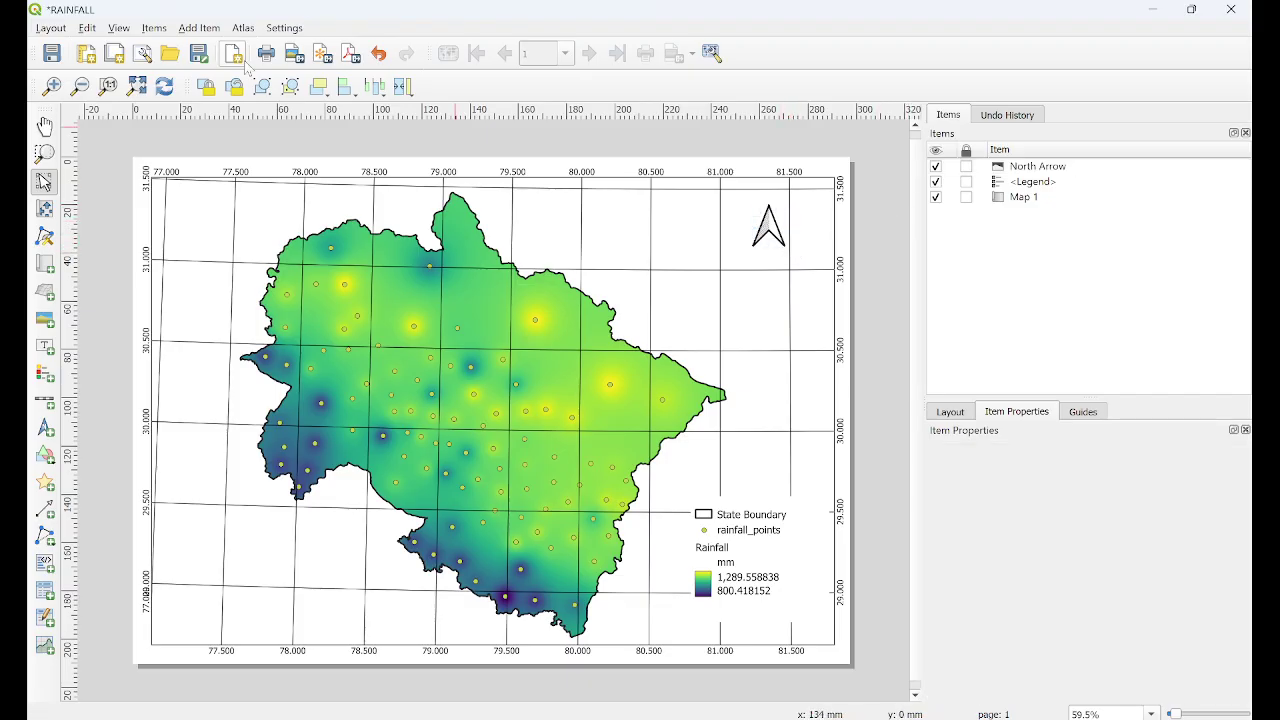
- Add a scale bar at the map's lower-right corner and arrange it with the legend directly above it
{"action": "left_click", "coordinate": [203, 28]}
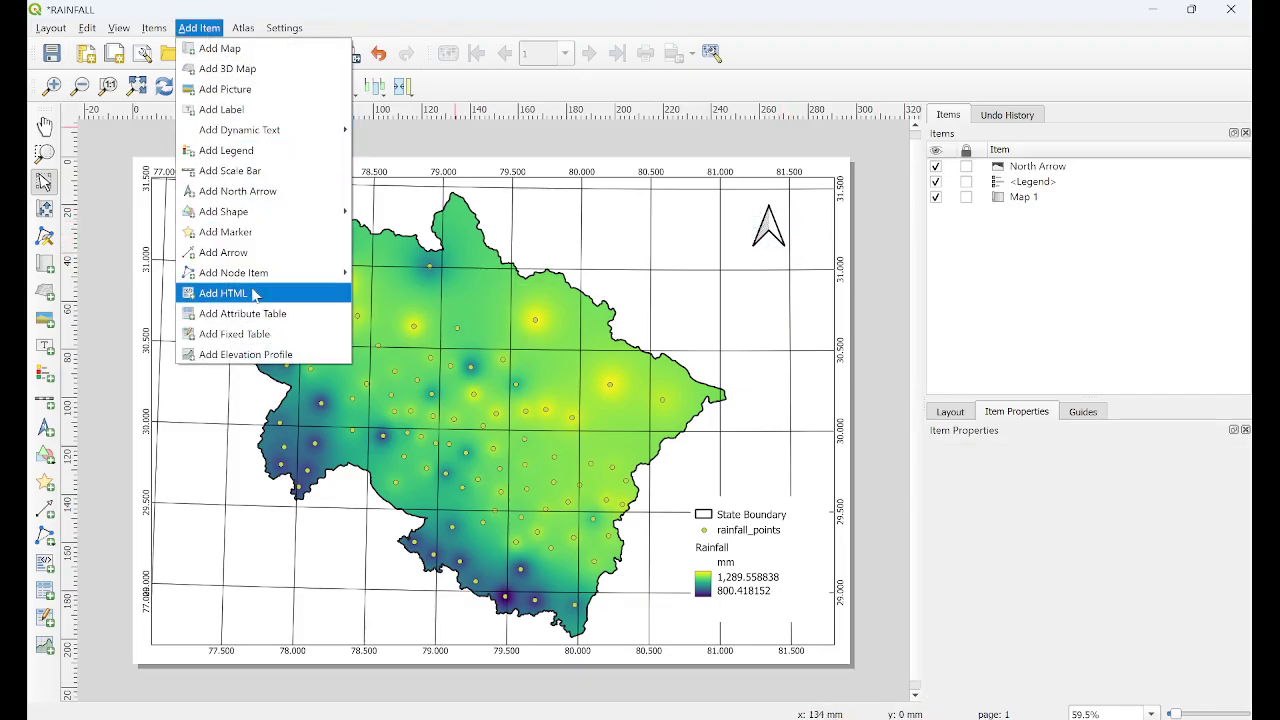
{"action": "left_click", "coordinate": [249, 171]}
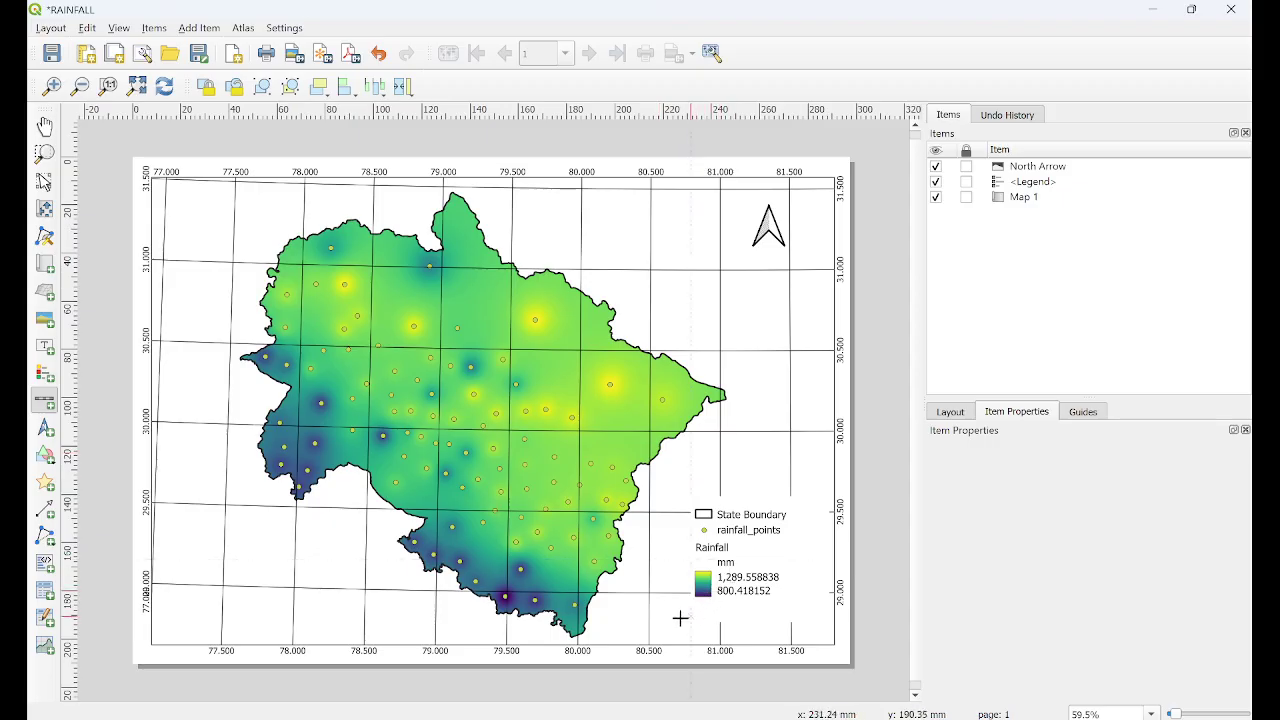
{"action": "left_click_drag", "start_coordinate": [668, 616], "coordinate": [794, 616]}
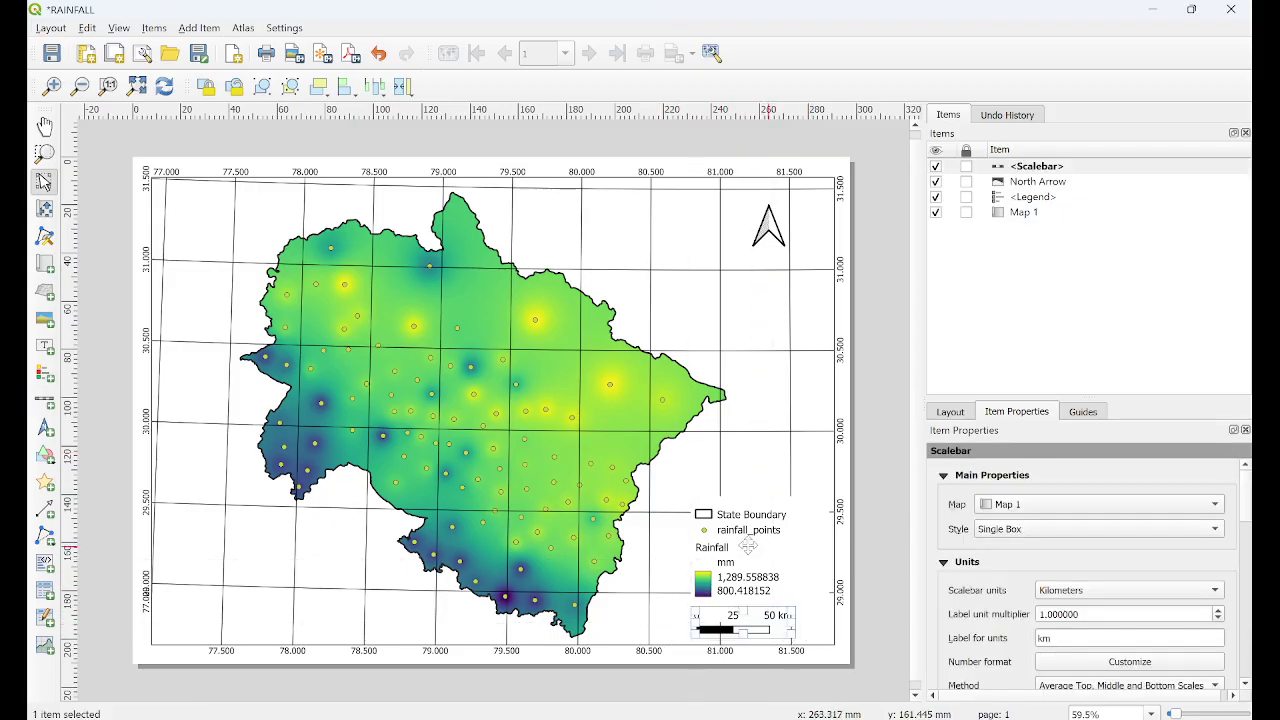
{"action": "left_click_drag", "start_coordinate": [752, 542], "coordinate": [750, 511]}
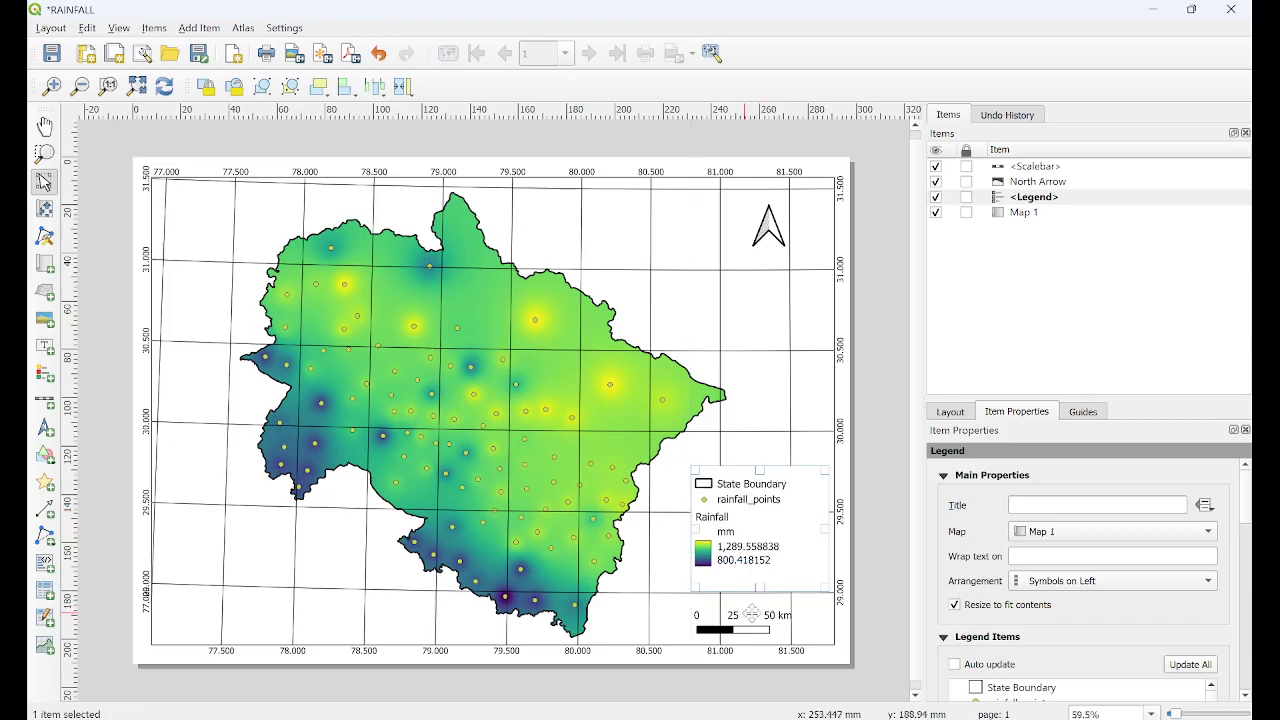
{"action": "left_click_drag", "start_coordinate": [751, 614], "coordinate": [768, 614]}
- Set the legend's title to "Legend"
{"action": "left_click", "coordinate": [760, 530]}
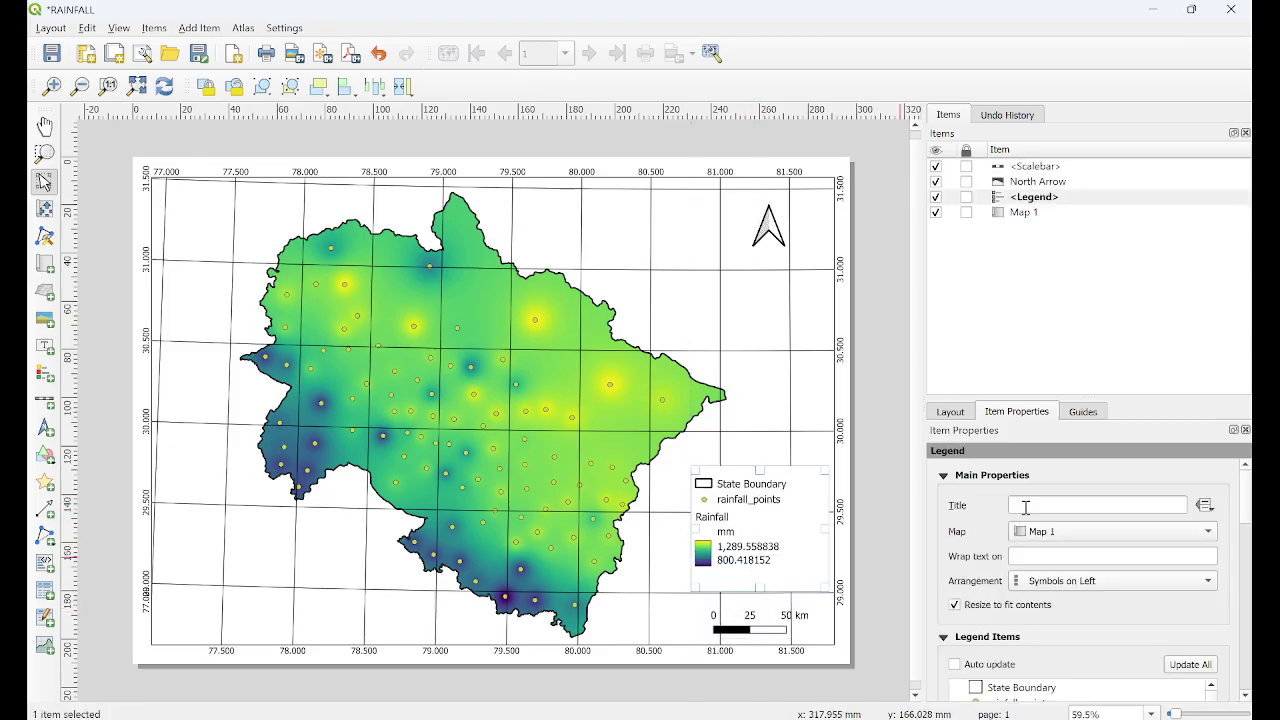
{"action": "left_click", "coordinate": [1025, 507]}
{"action": "type", "text": "Legend"}
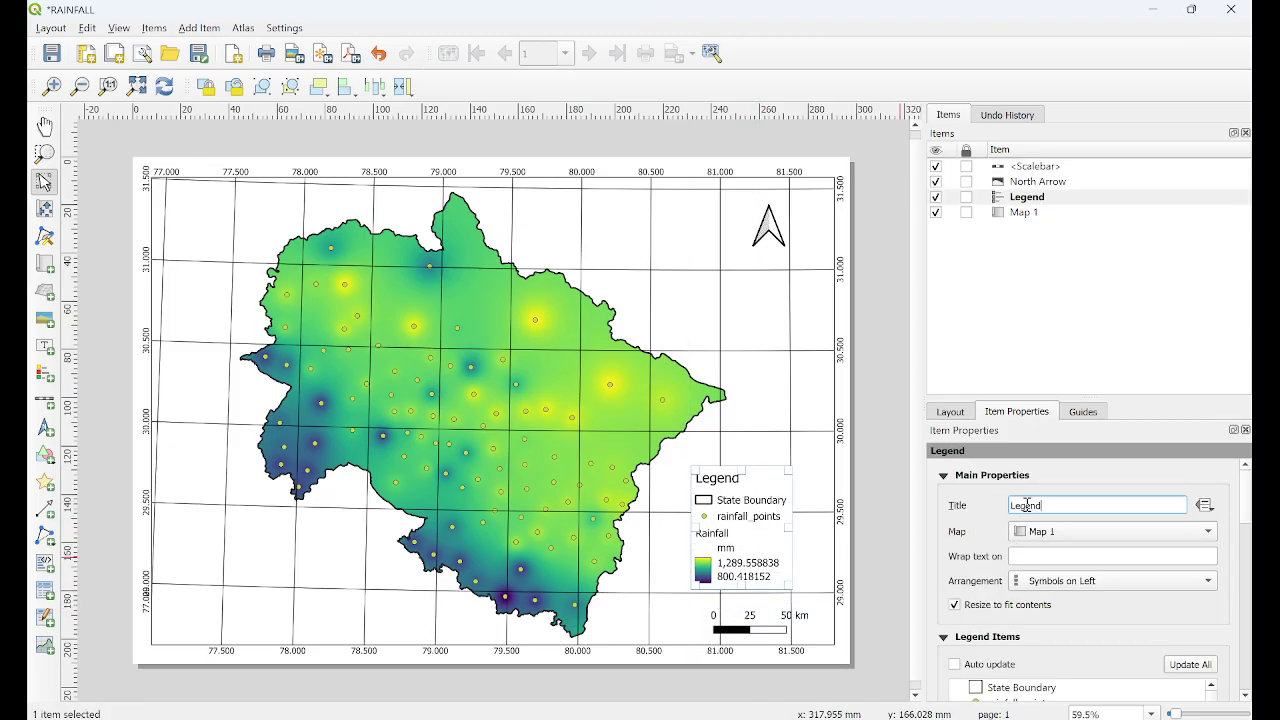
{"action": "left_click", "coordinate": [879, 441]}
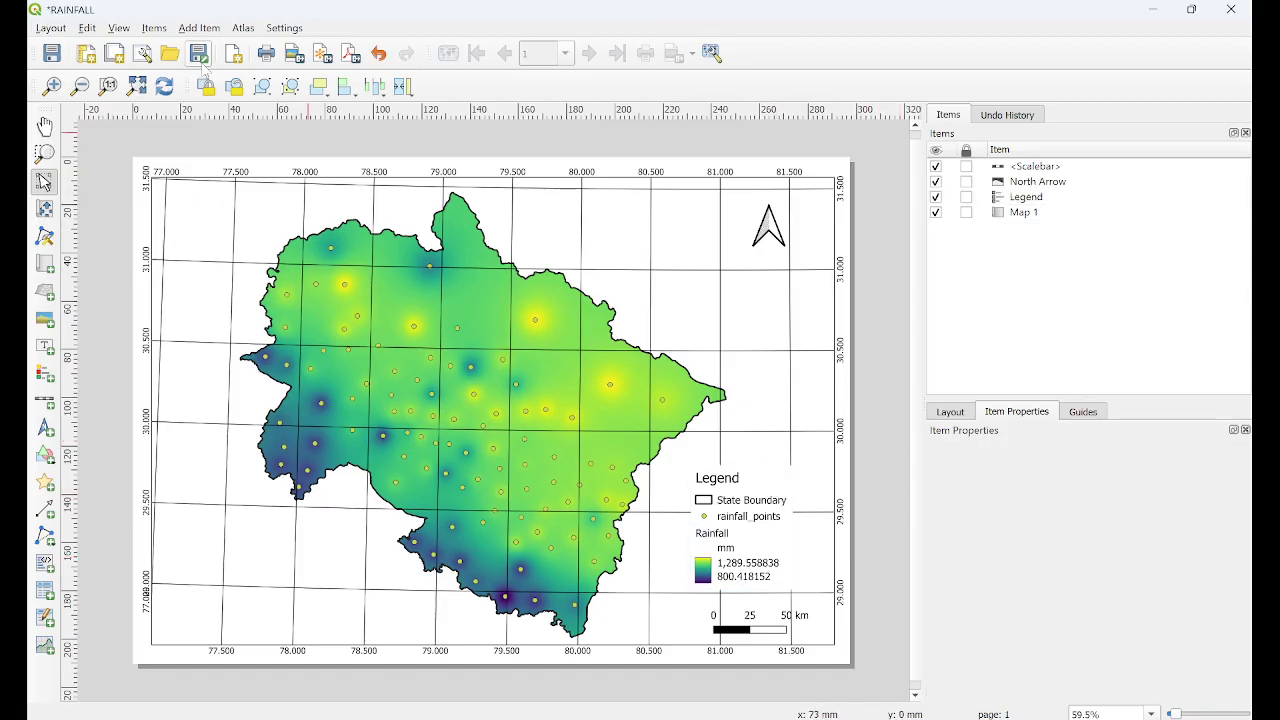
- Add a 43.534 × 13.223 mm label near the map's upper edge with the text "Rainfall Map of Uttarakhand"
{"action": "left_click", "coordinate": [46, 348]}
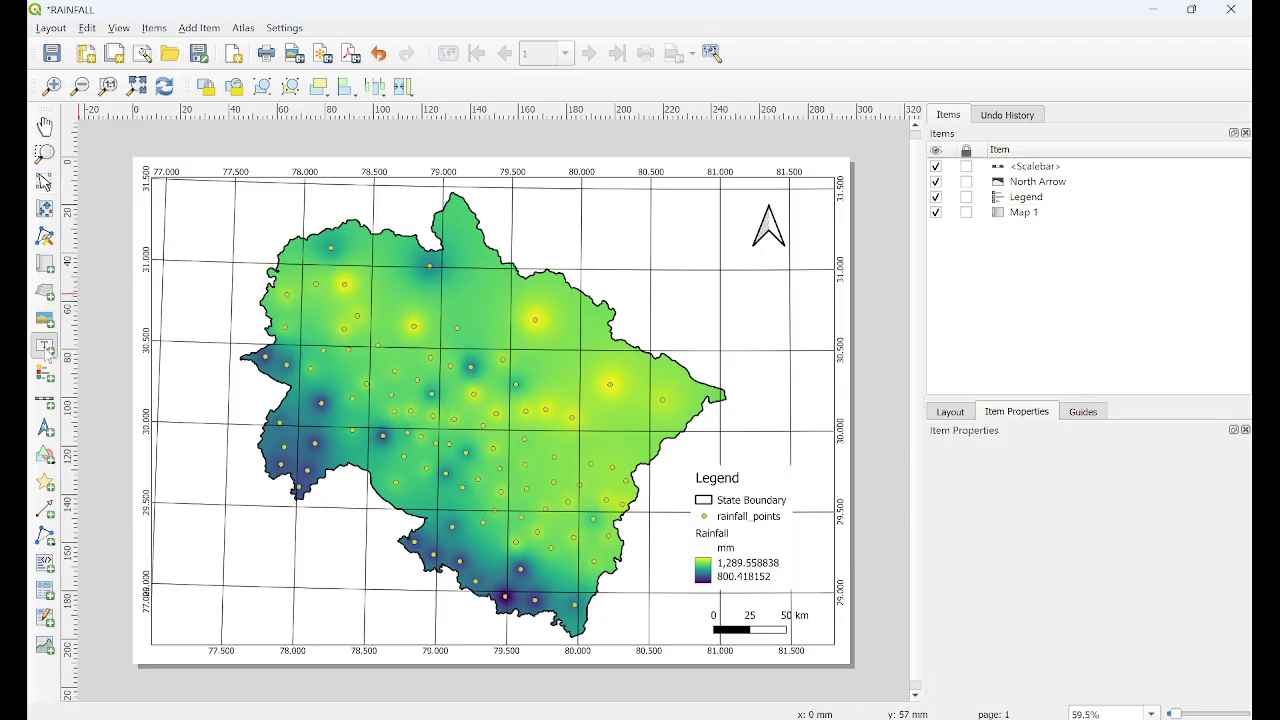
{"action": "left_click", "coordinate": [540, 207]}
{"action": "left_click", "coordinate": [683, 476]}
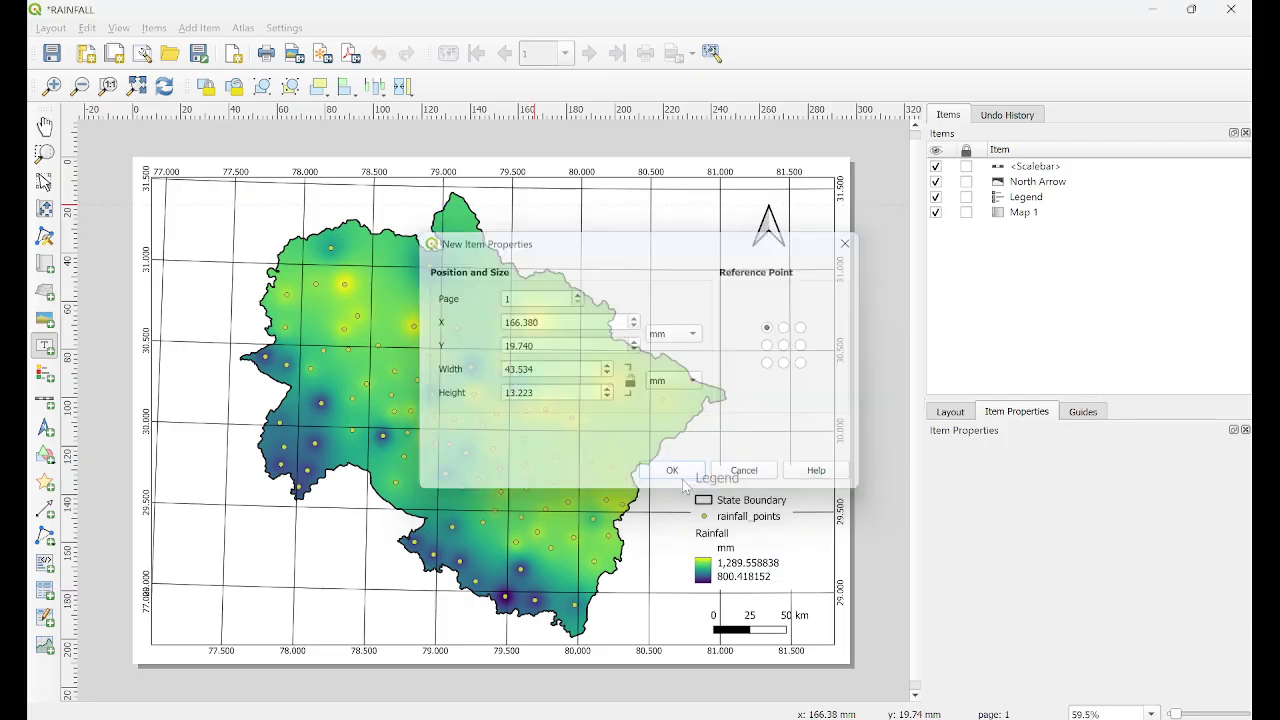
{"action": "left_click_drag", "start_coordinate": [1025, 507], "coordinate": [893, 510]}
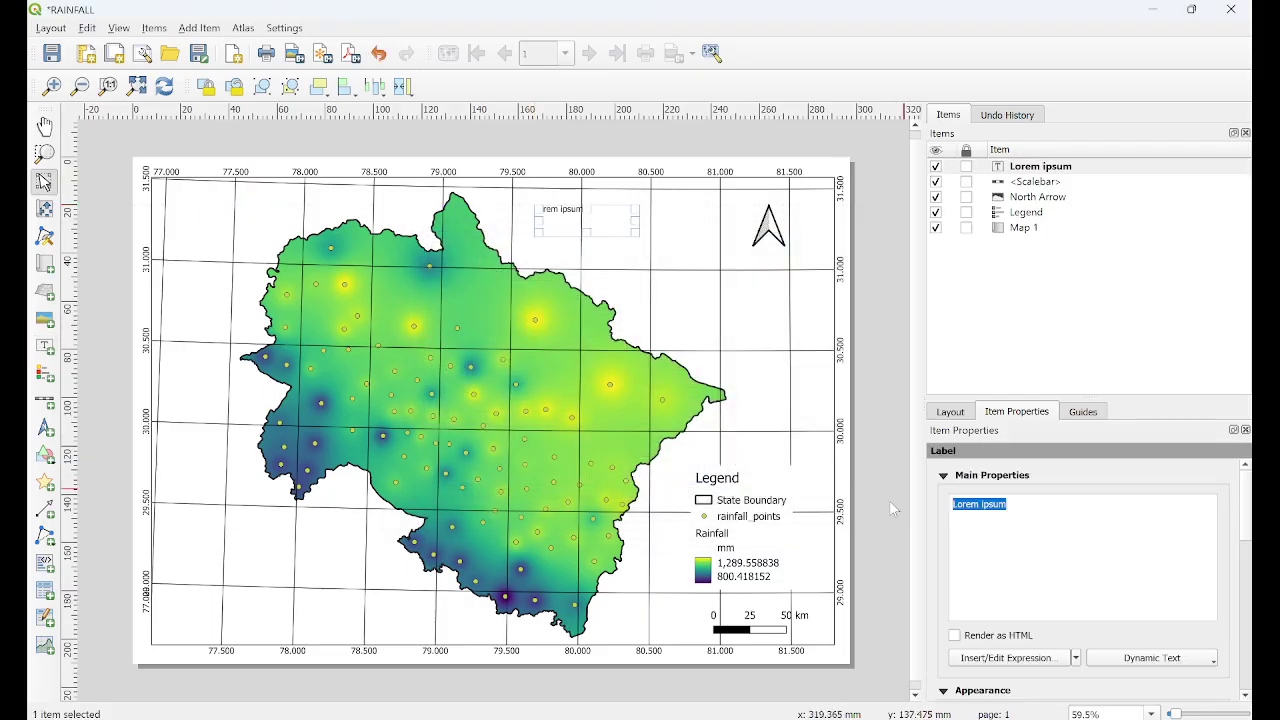
{"action": "type", "text": "Rainfall"}
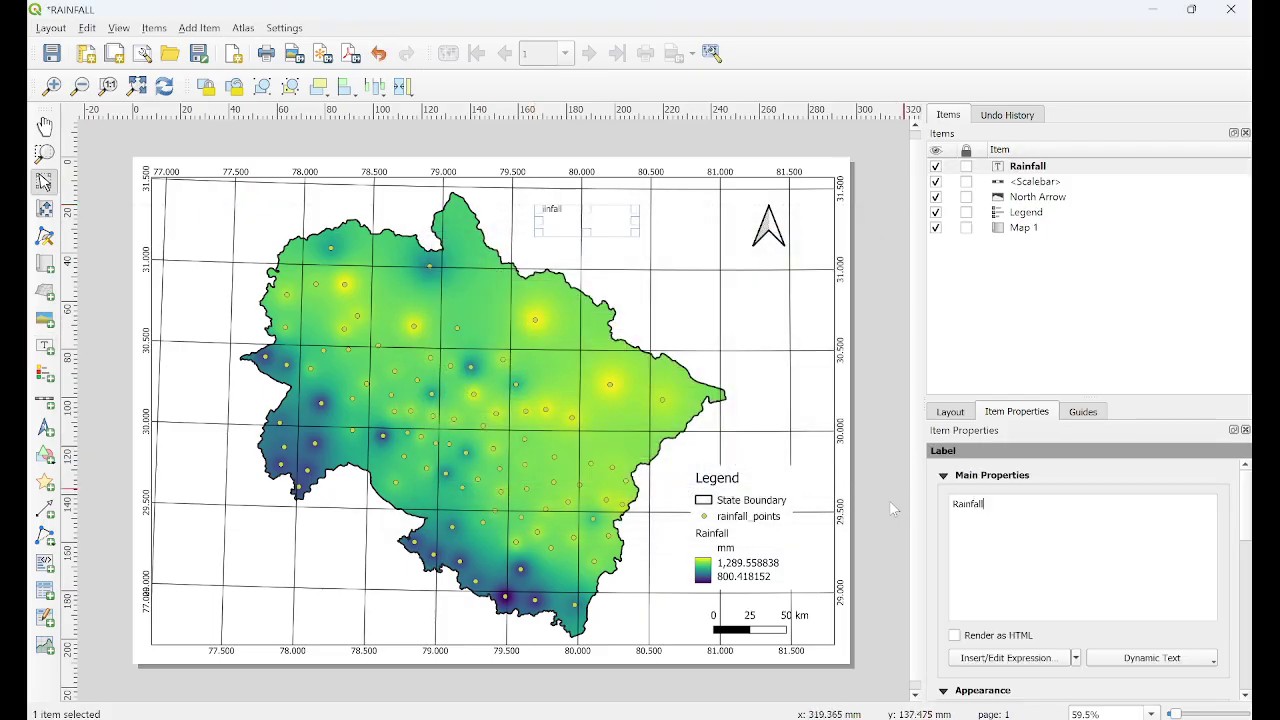
{"action": "type", "text": " Map of Uttarakhand"}
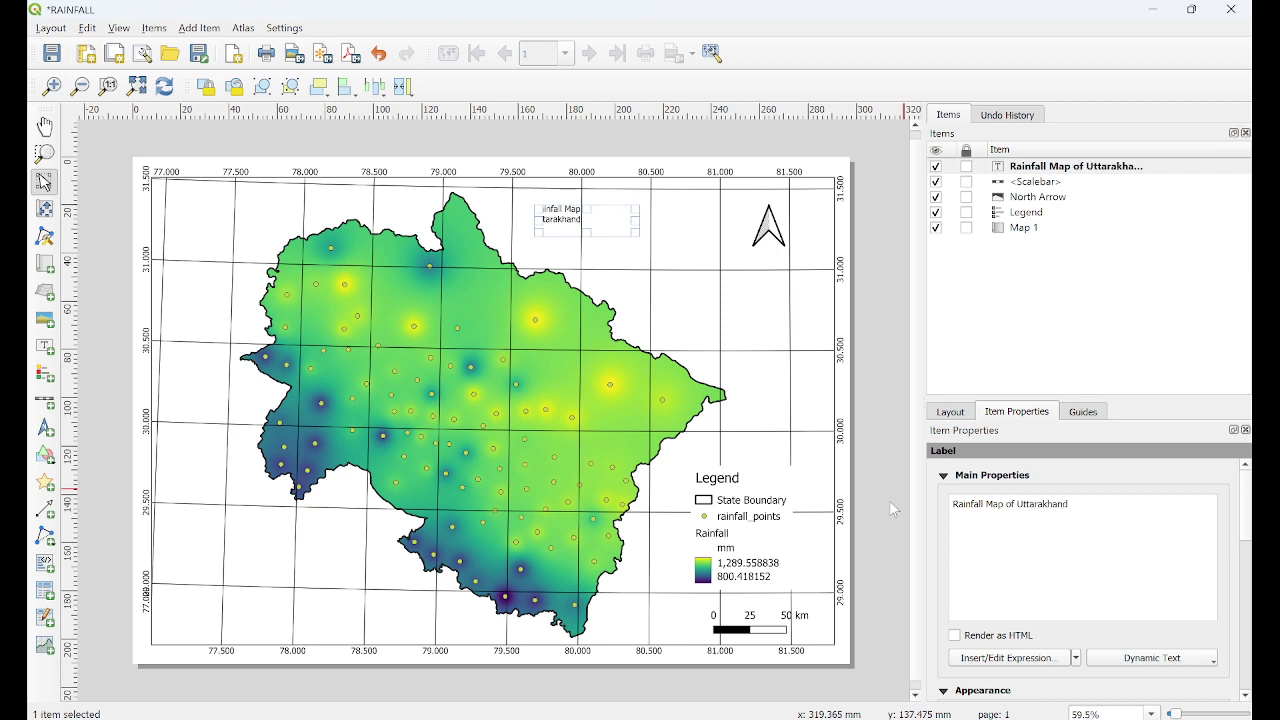
- Widen the title label's box on both sides until its text fits one line, and shift it slightly up and left
{"action": "left_click_drag", "start_coordinate": [633, 220], "coordinate": [714, 220]}
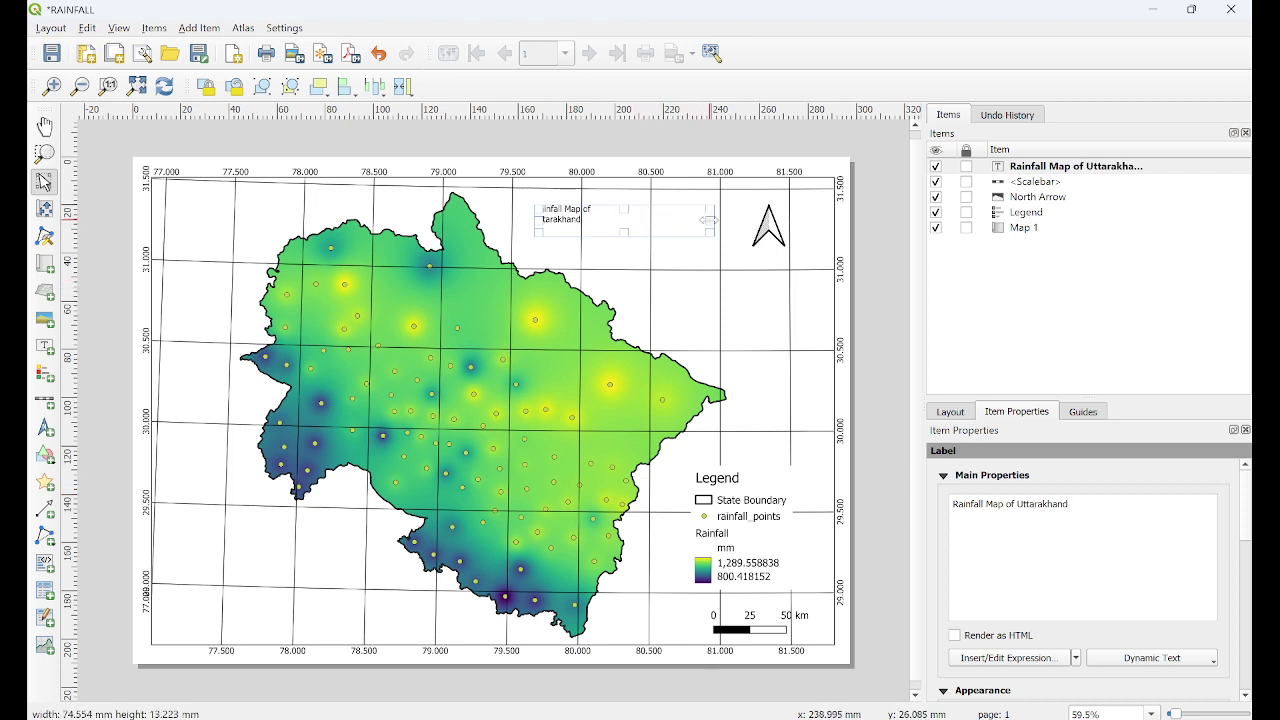
{"action": "left_click_drag", "start_coordinate": [535, 220], "coordinate": [519, 220]}
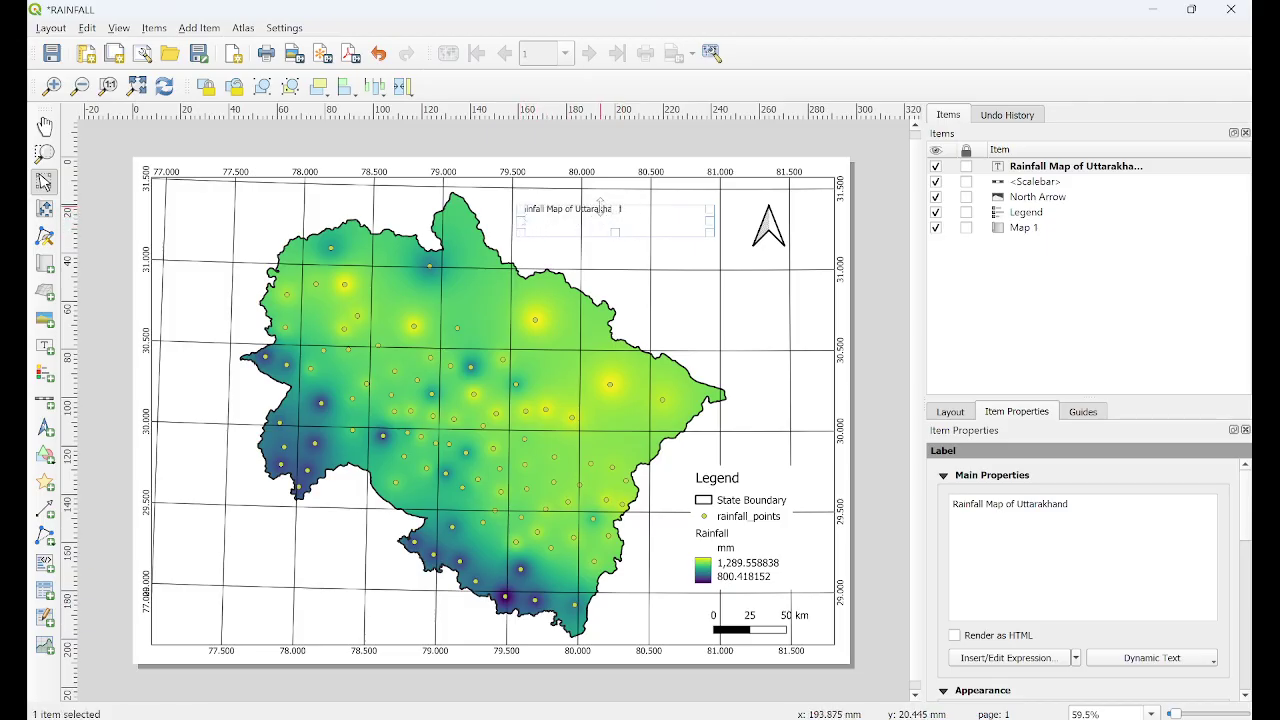
{"action": "left_click_drag", "start_coordinate": [597, 216], "coordinate": [589, 206]}
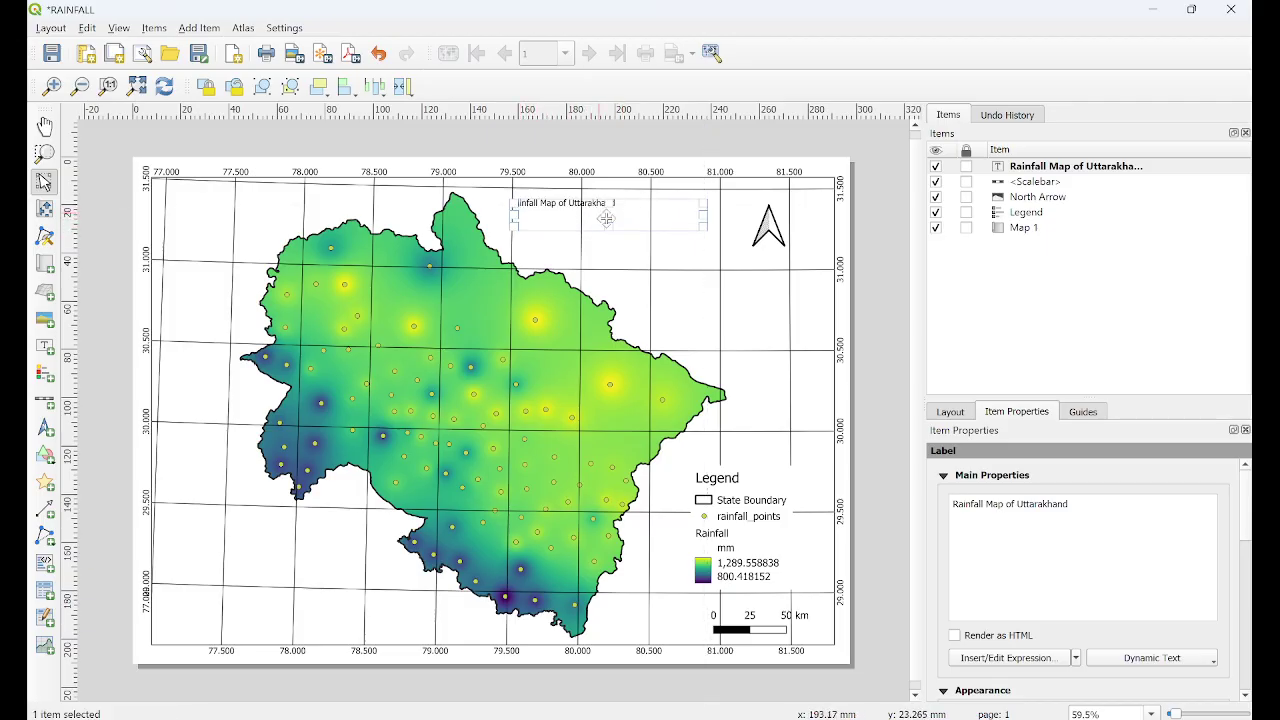
- Format the title label's font as 16-point Bold
{"action": "scroll", "coordinate": [1085, 560], "scroll_direction": "down", "scroll_amount": 3}
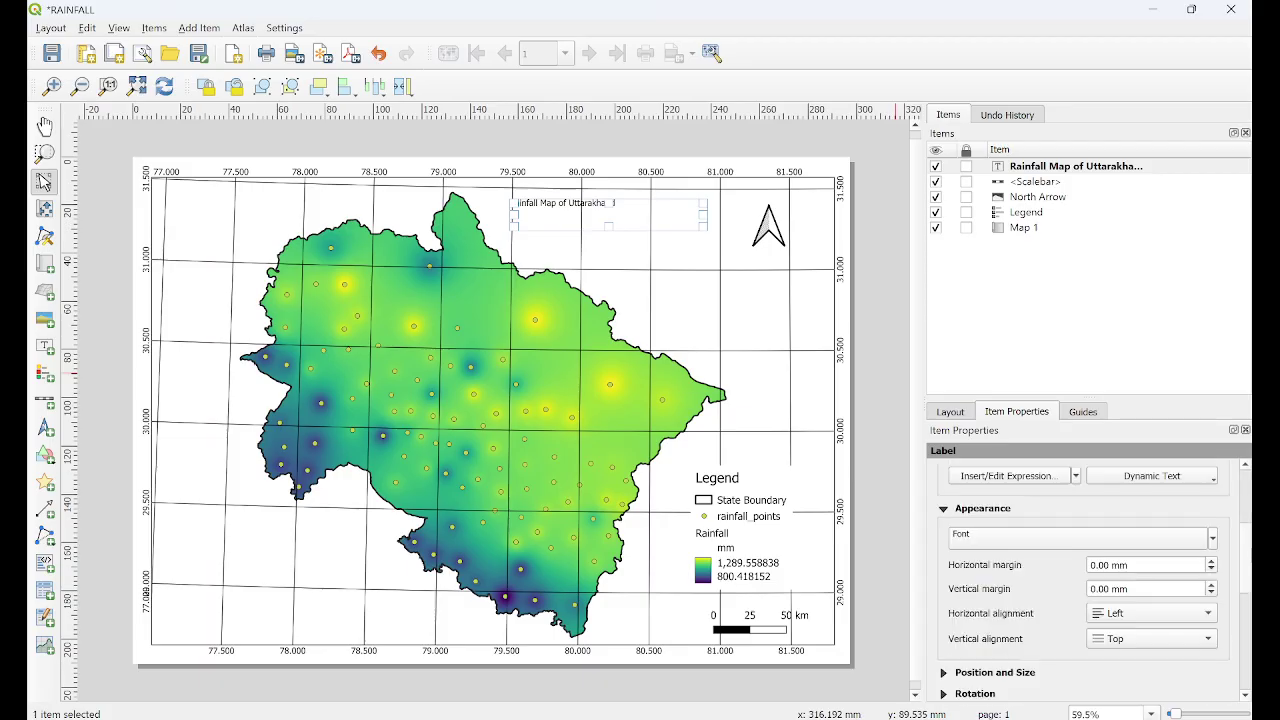
{"action": "left_click", "coordinate": [1079, 538]}
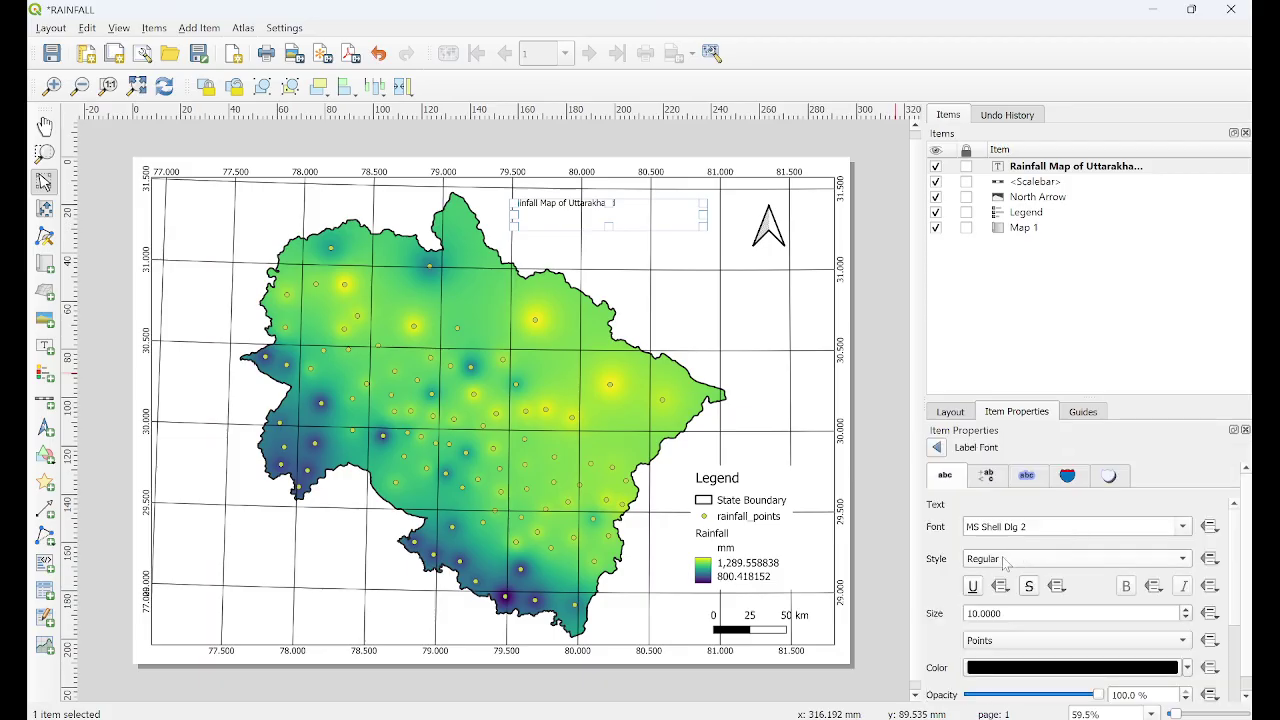
{"action": "left_click", "coordinate": [1188, 612]}
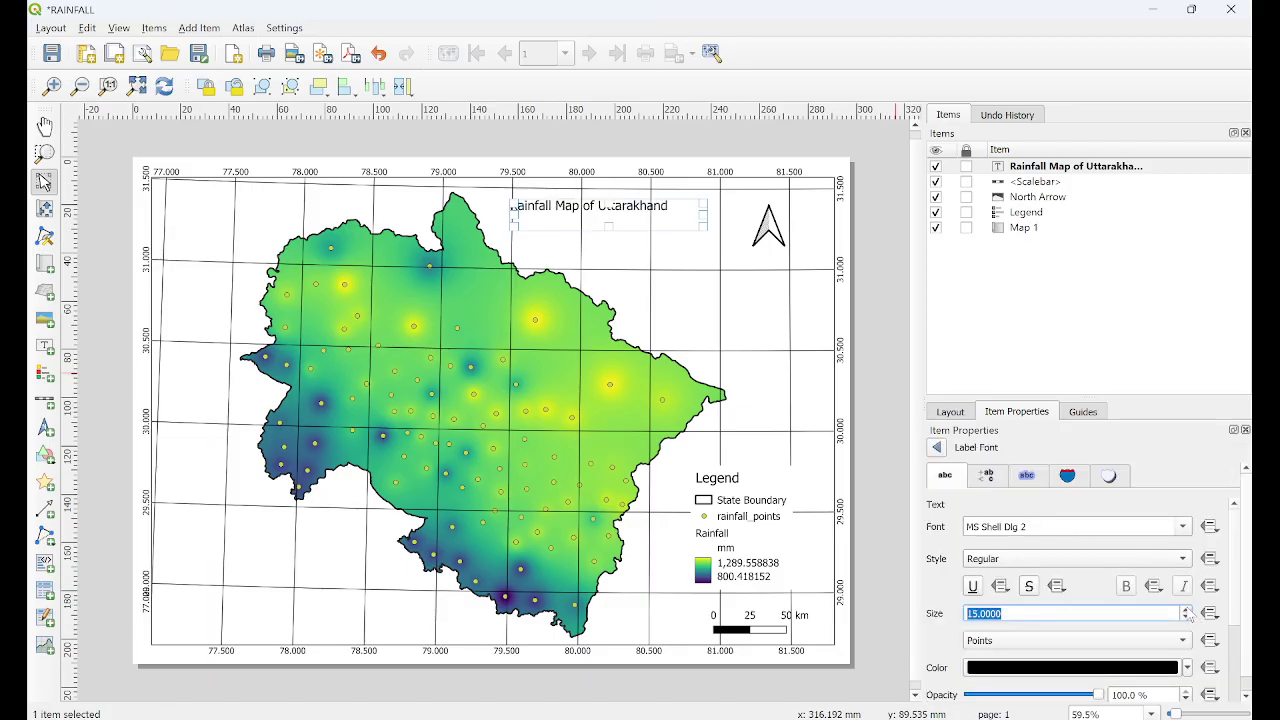
{"action": "left_click", "coordinate": [1000, 558]}
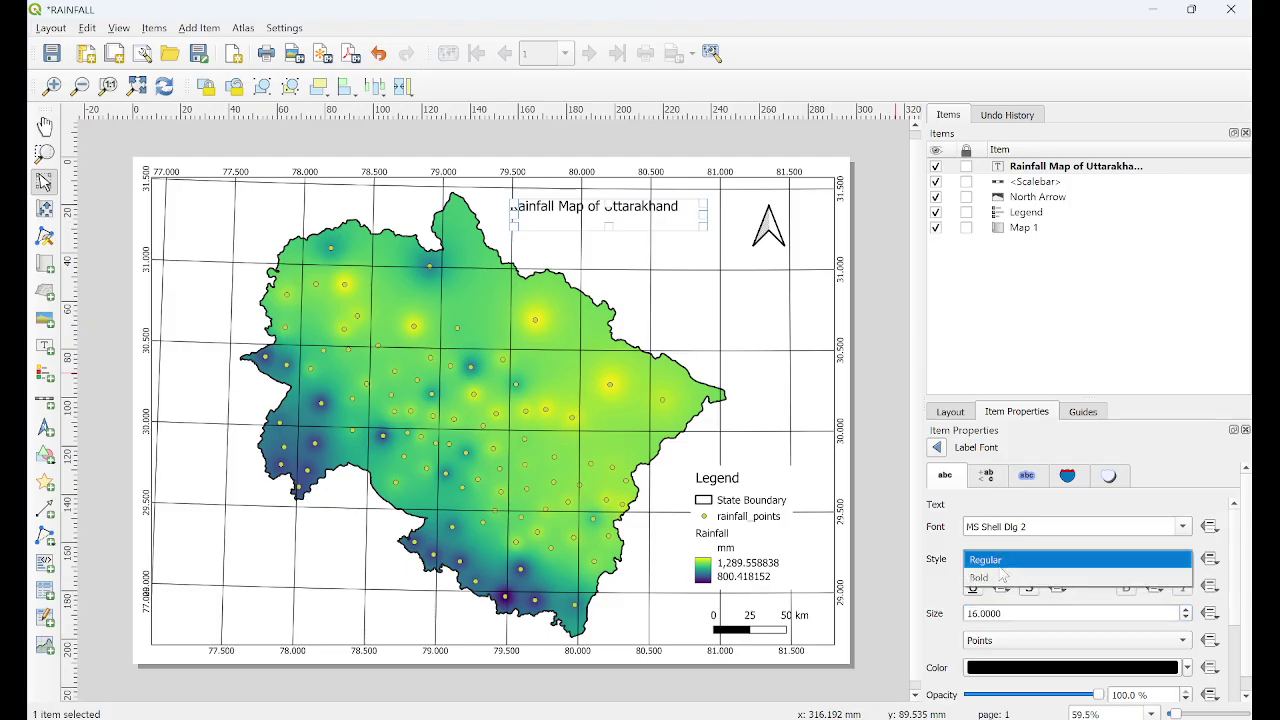
{"action": "left_click", "coordinate": [1000, 578]}
{"action": "left_click", "coordinate": [690, 240]}
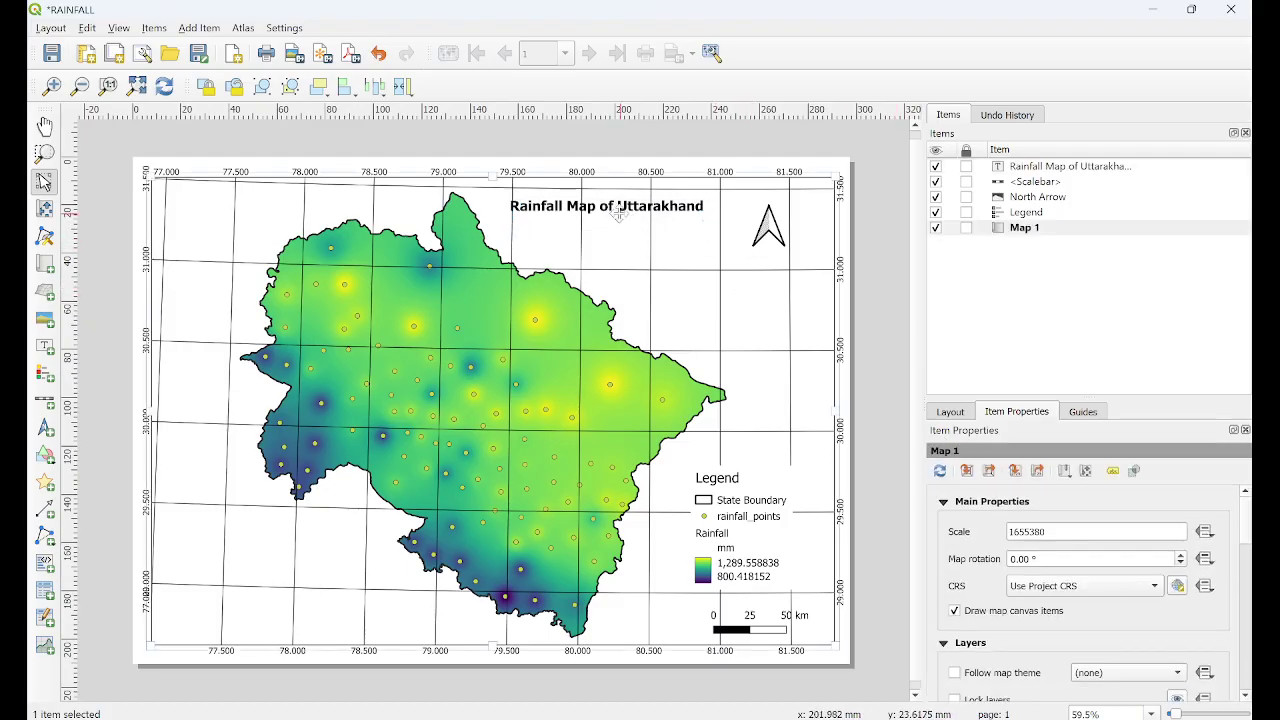
- Move the title label slightly up and left, and shift the map content left within its frame
{"action": "left_click", "coordinate": [573, 210]}
{"action": "left_click_drag", "start_coordinate": [573, 210], "coordinate": [556, 205]}
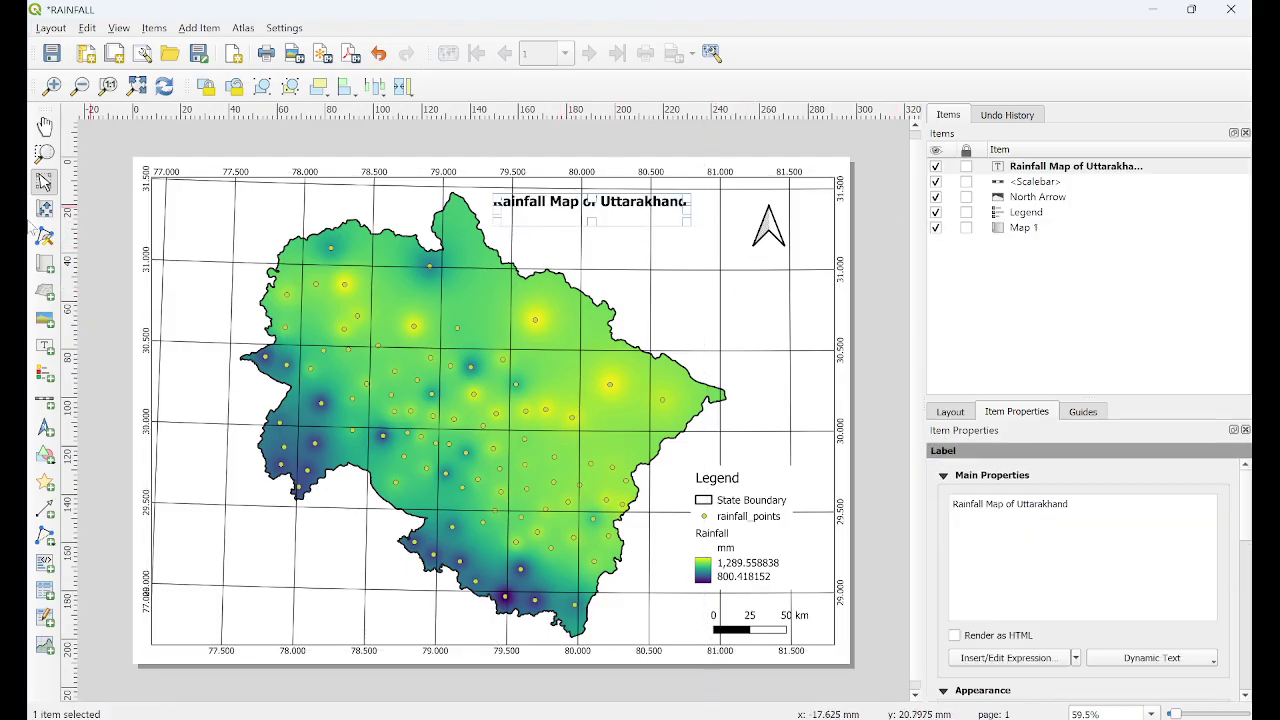
{"action": "left_click", "coordinate": [44, 208]}
{"action": "left_click_drag", "start_coordinate": [493, 373], "coordinate": [466, 377]}
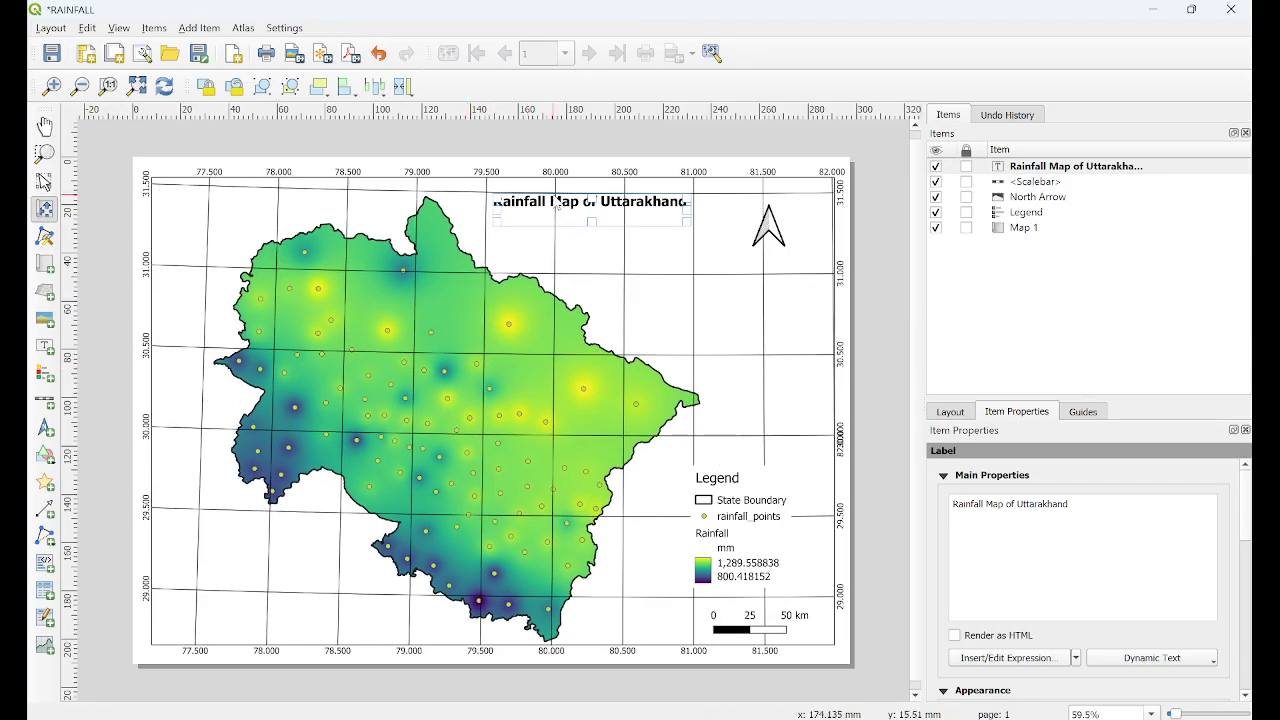
- Nudge the title label a little further left along the map's upper edge
{"action": "left_click", "coordinate": [44, 180]}
{"action": "key", "text": "Left"}
{"action": "key", "text": "Left"}
{"action": "key", "text": "Left"}
{"action": "key", "text": "Left"}
{"action": "key", "text": "Left"}
{"action": "key", "text": "Left"}
{"action": "key", "text": "Left"}
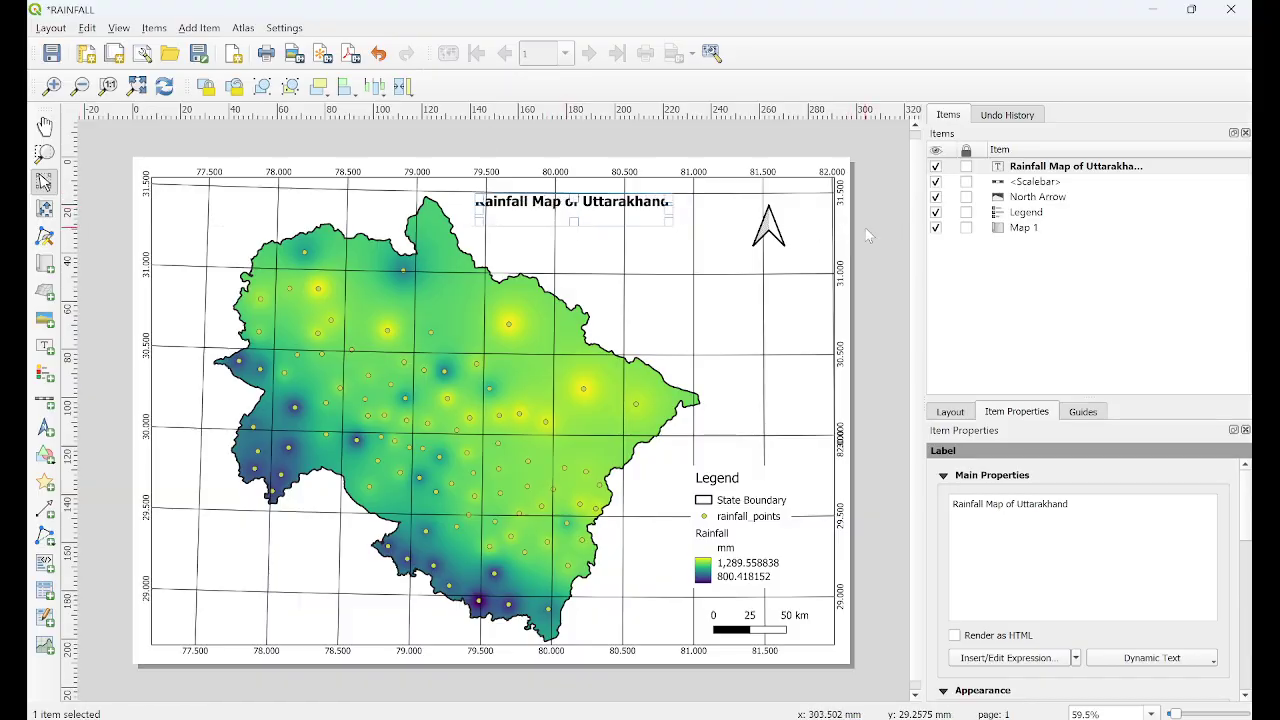
{"action": "left_click", "coordinate": [86, 248]}
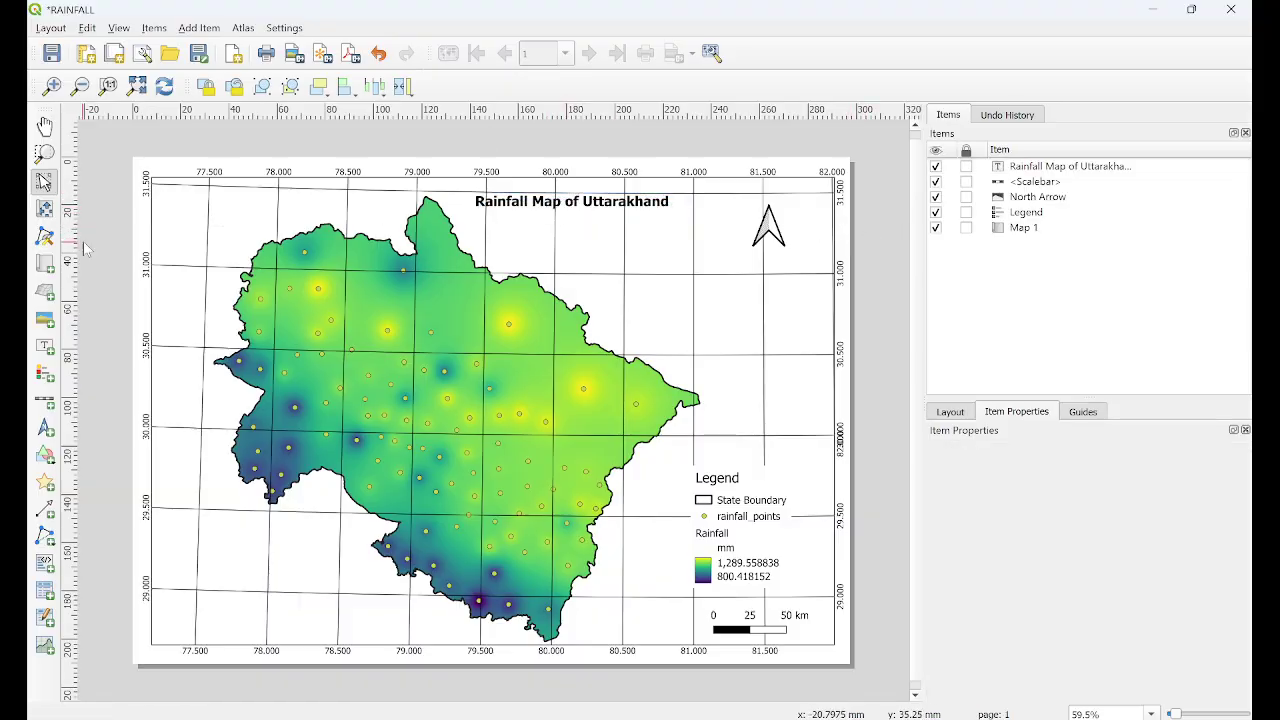
- Shift the map content slightly down and left, and lower the map frame's upper edge a little
{"action": "left_click", "coordinate": [43, 212]}
{"action": "mouse_move", "coordinate": [397, 357]}
{"action": "left_mouse_down"}
{"action": "mouse_move", "coordinate": [522, 356]}
{"action": "mouse_move", "coordinate": [350, 354]}
{"action": "mouse_move", "coordinate": [434, 366]}
{"action": "mouse_move", "coordinate": [568, 338]}
{"action": "mouse_move", "coordinate": [390, 364]}
{"action": "left_mouse_up"}
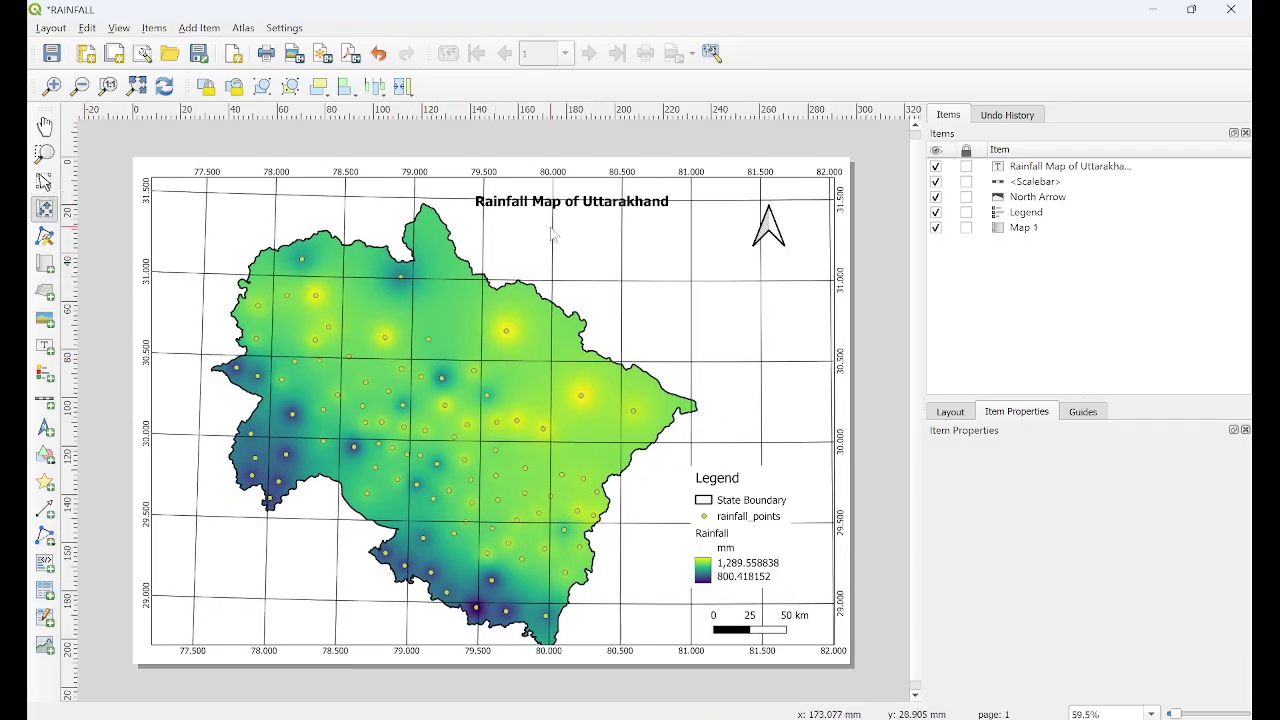
{"action": "left_click", "coordinate": [44, 181]}
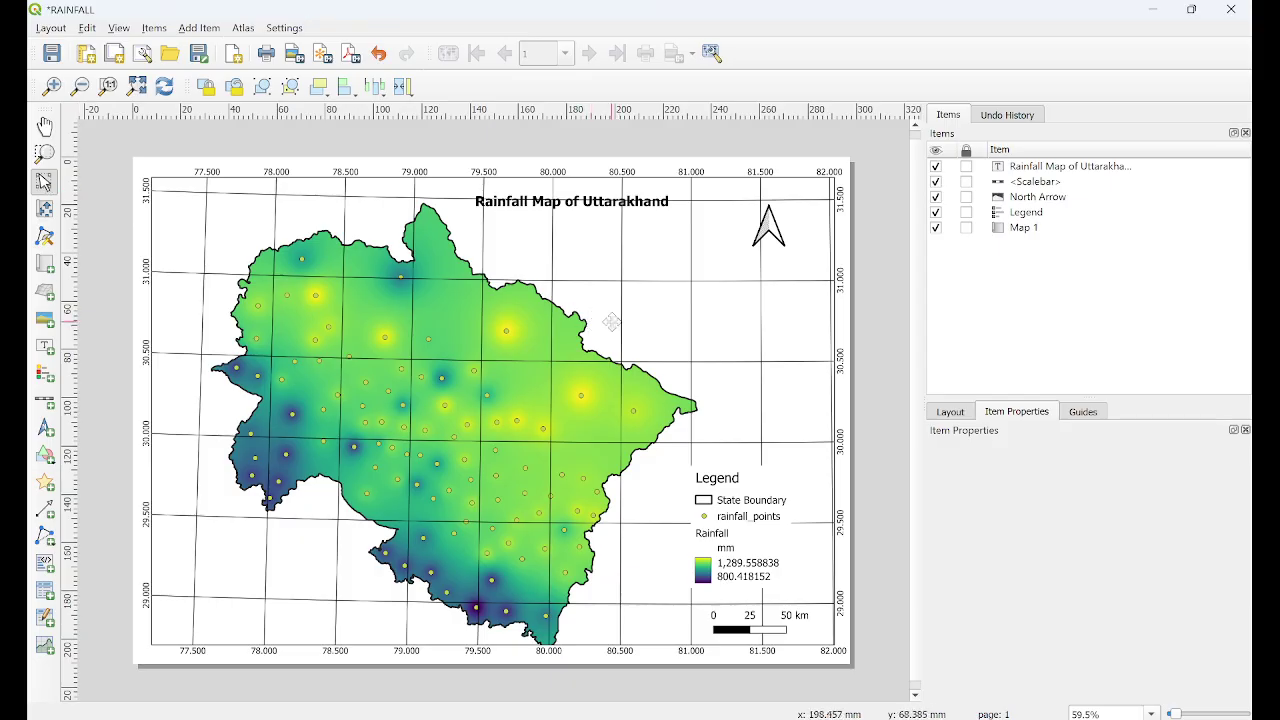
{"action": "left_click", "coordinate": [554, 329]}
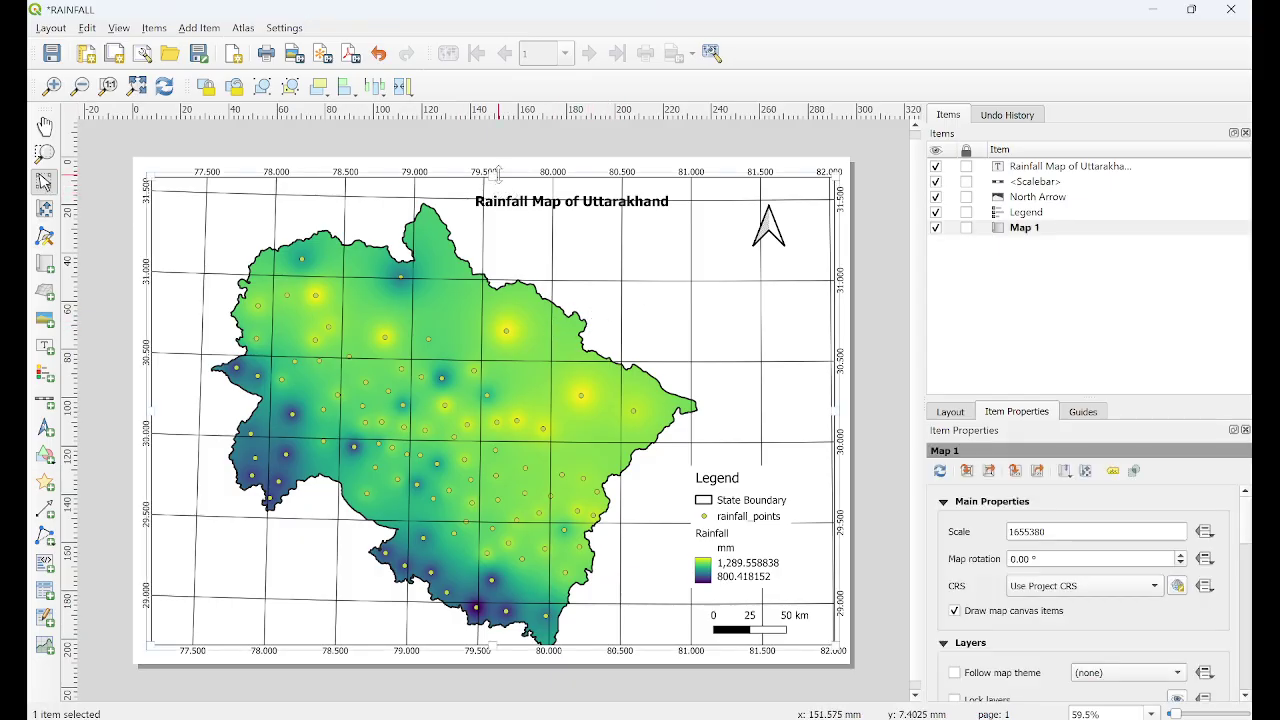
{"action": "left_click_drag", "start_coordinate": [497, 173], "coordinate": [495, 190]}
- Shift the map content slightly up and left so the whole state outline fits inside the frame
{"action": "left_click", "coordinate": [512, 202]}
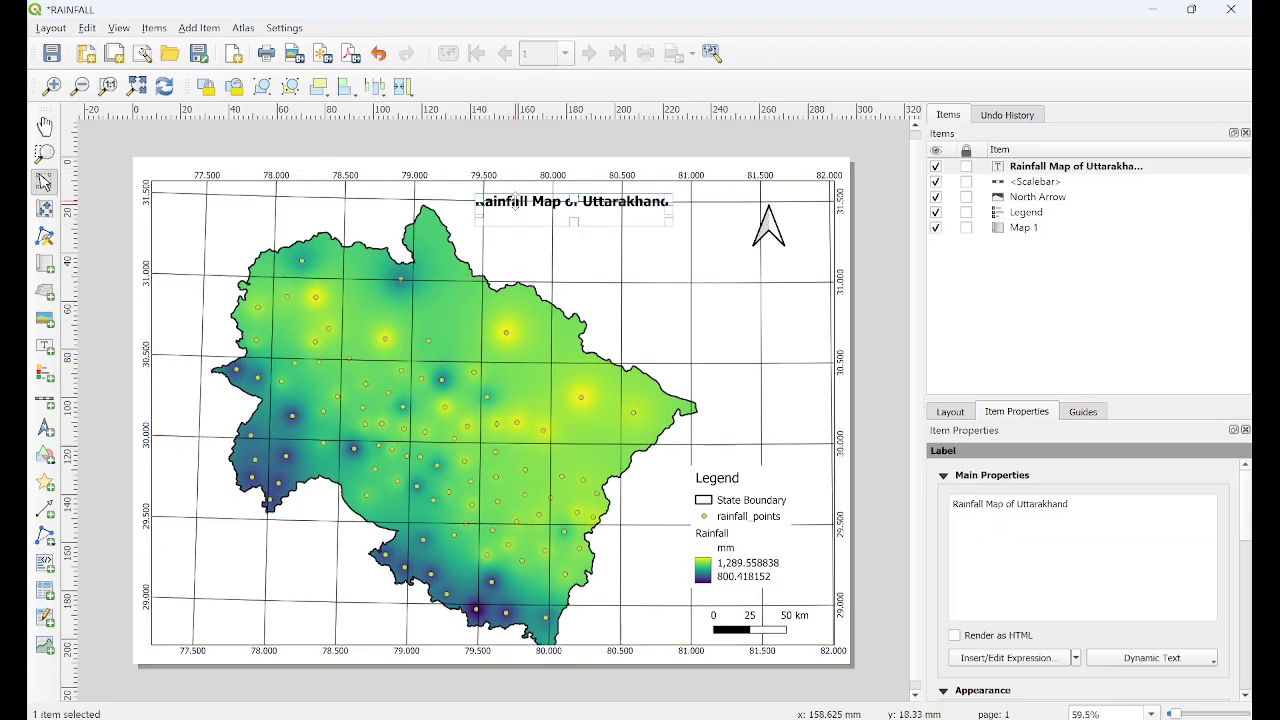
{"action": "left_click", "coordinate": [742, 500]}
{"action": "left_click", "coordinate": [780, 233]}
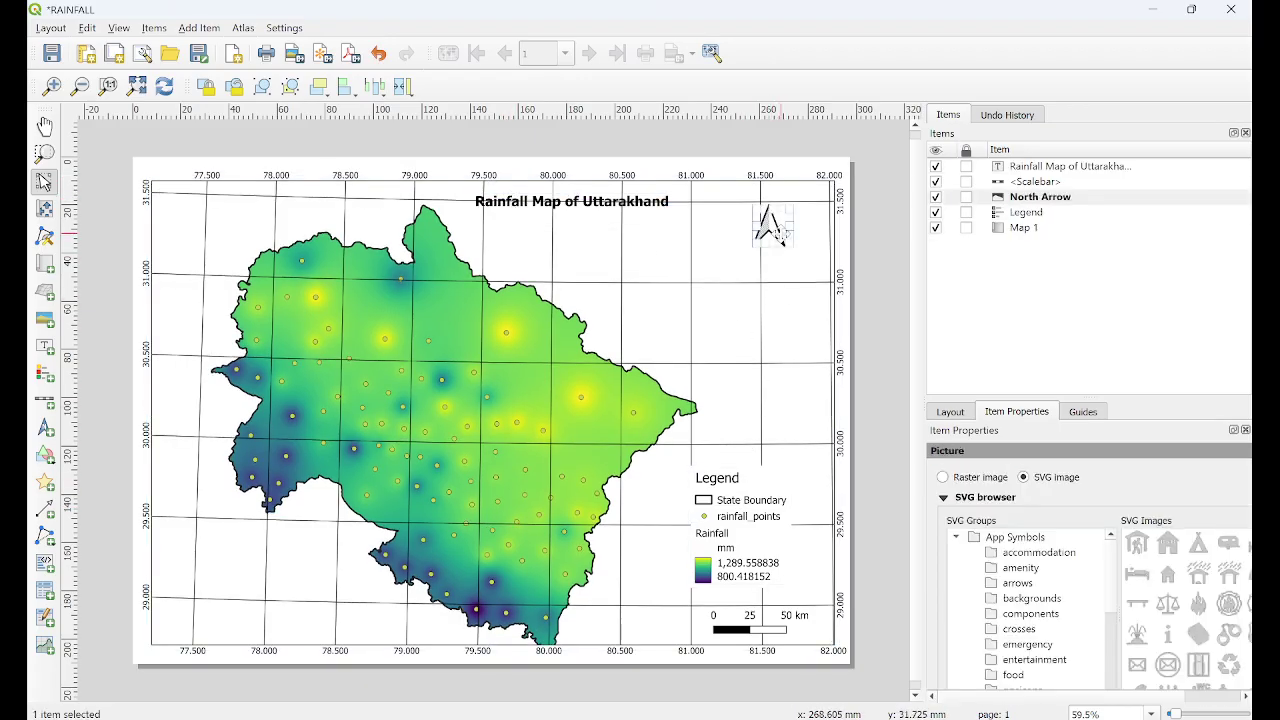
{"action": "left_click", "coordinate": [884, 232]}
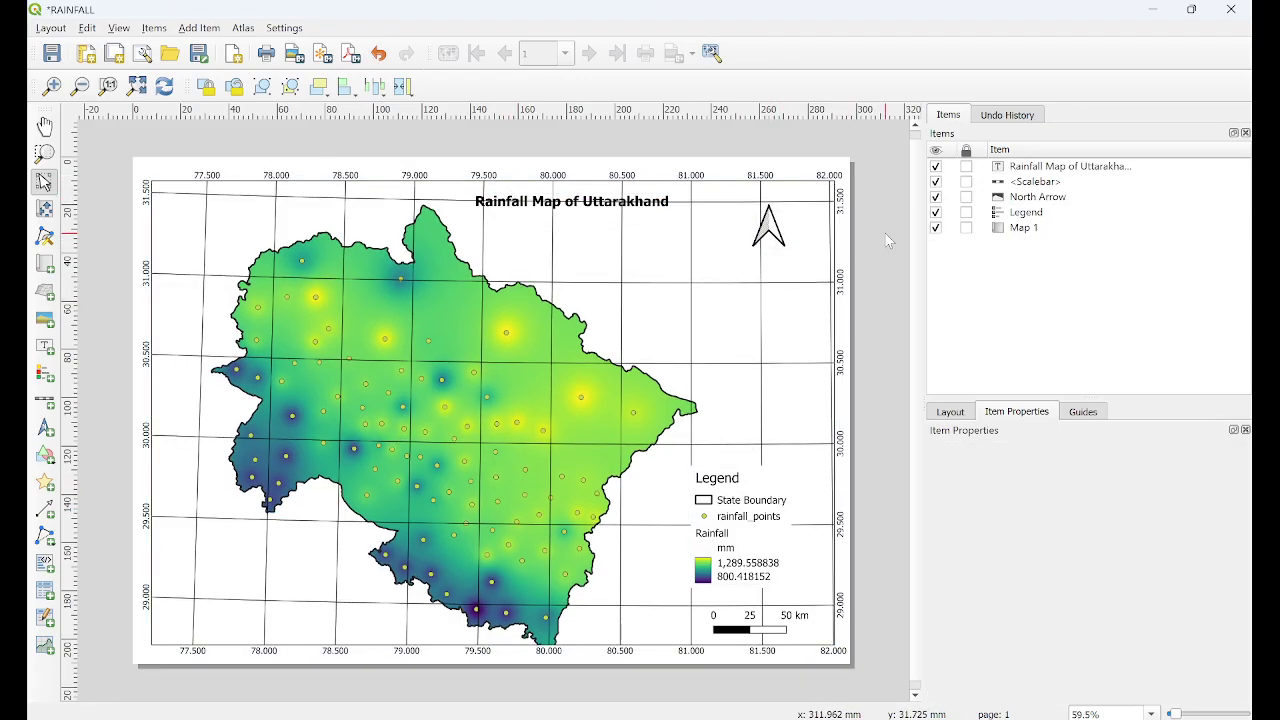
{"action": "left_click", "coordinate": [44, 208]}
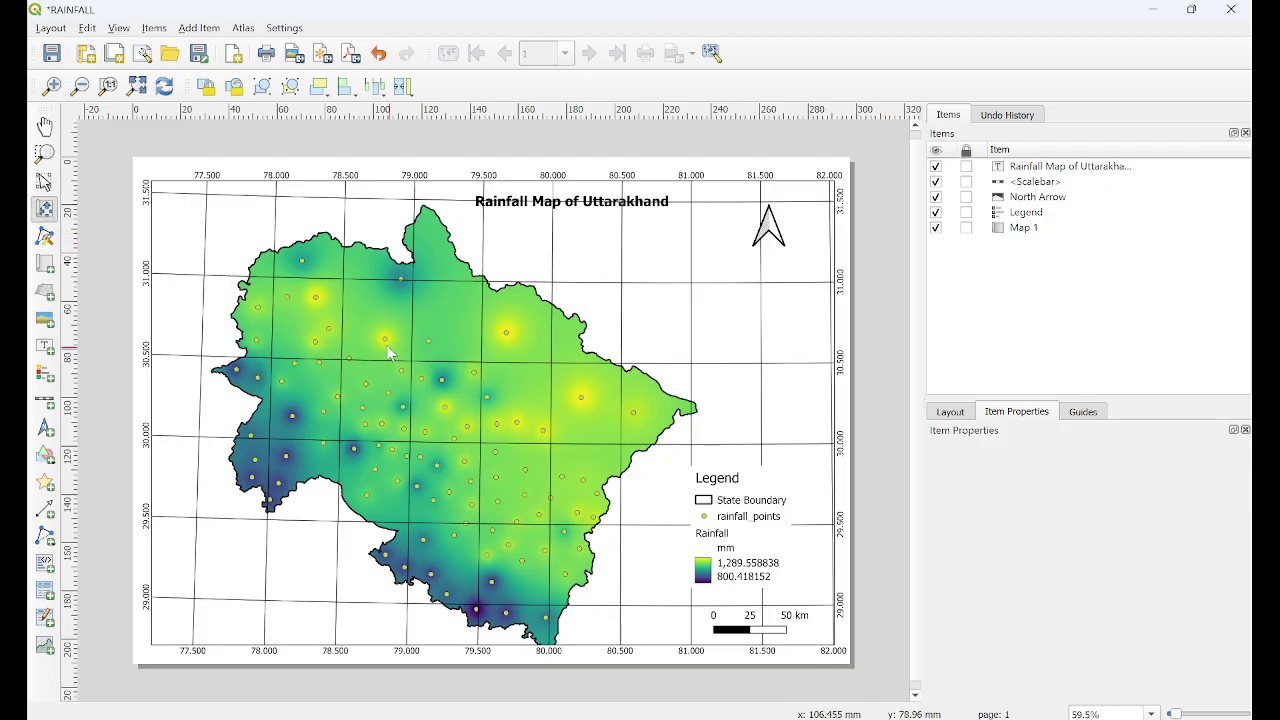
{"action": "left_click_drag", "start_coordinate": [390, 352], "coordinate": [385, 346]}
- Export the layout as a JPEG image named RAINFALL in the C:\MyWork\myPython folder with the default export options
{"action": "left_click", "coordinate": [55, 30]}
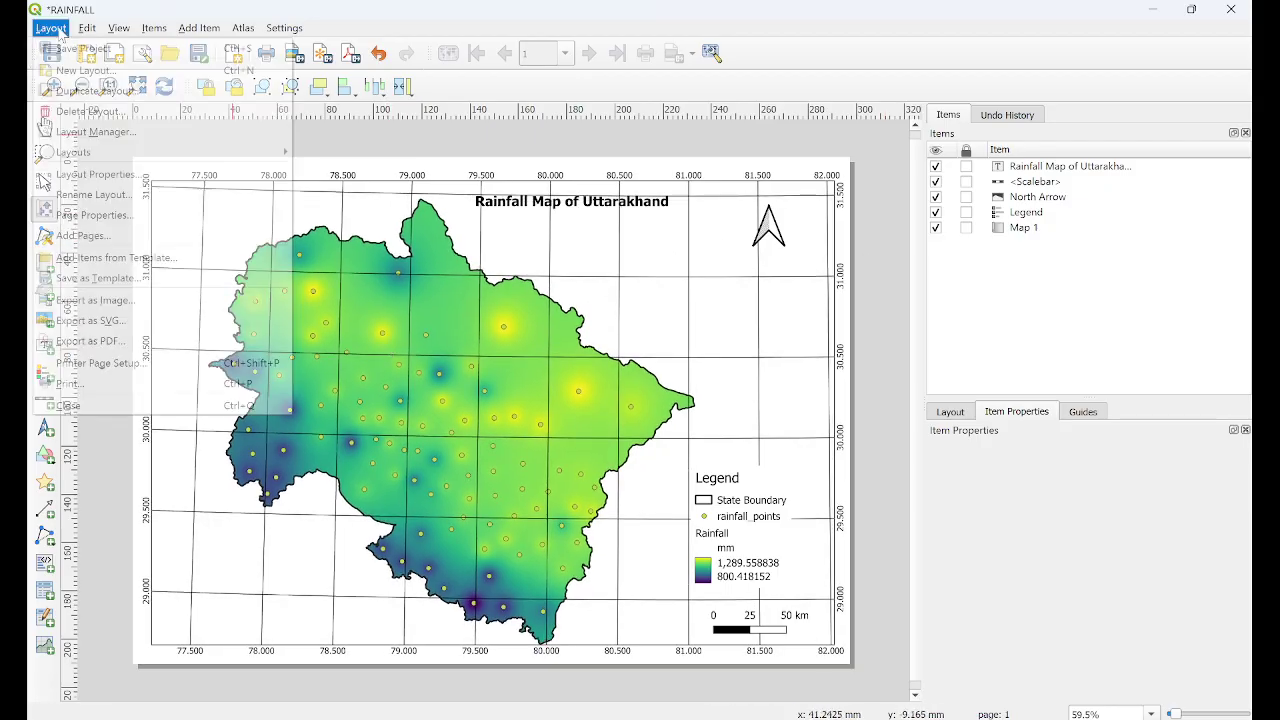
{"action": "left_click", "coordinate": [126, 300]}
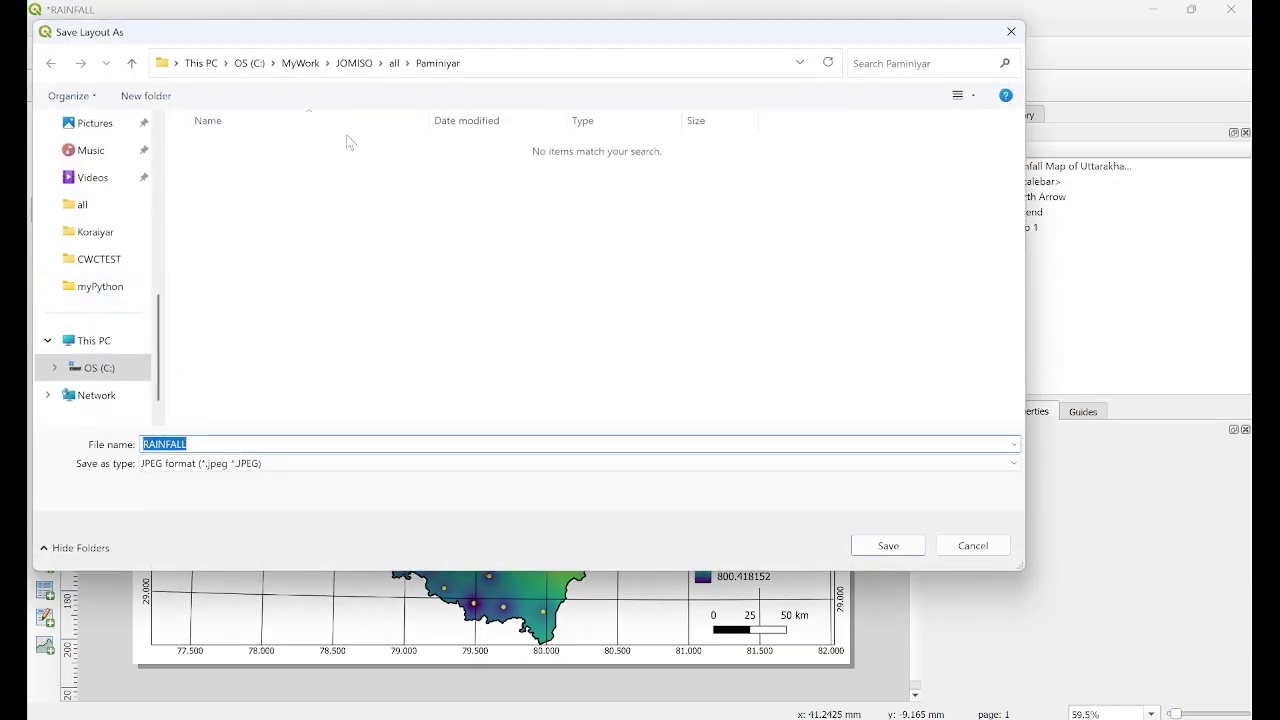
{"action": "left_click", "coordinate": [300, 63]}
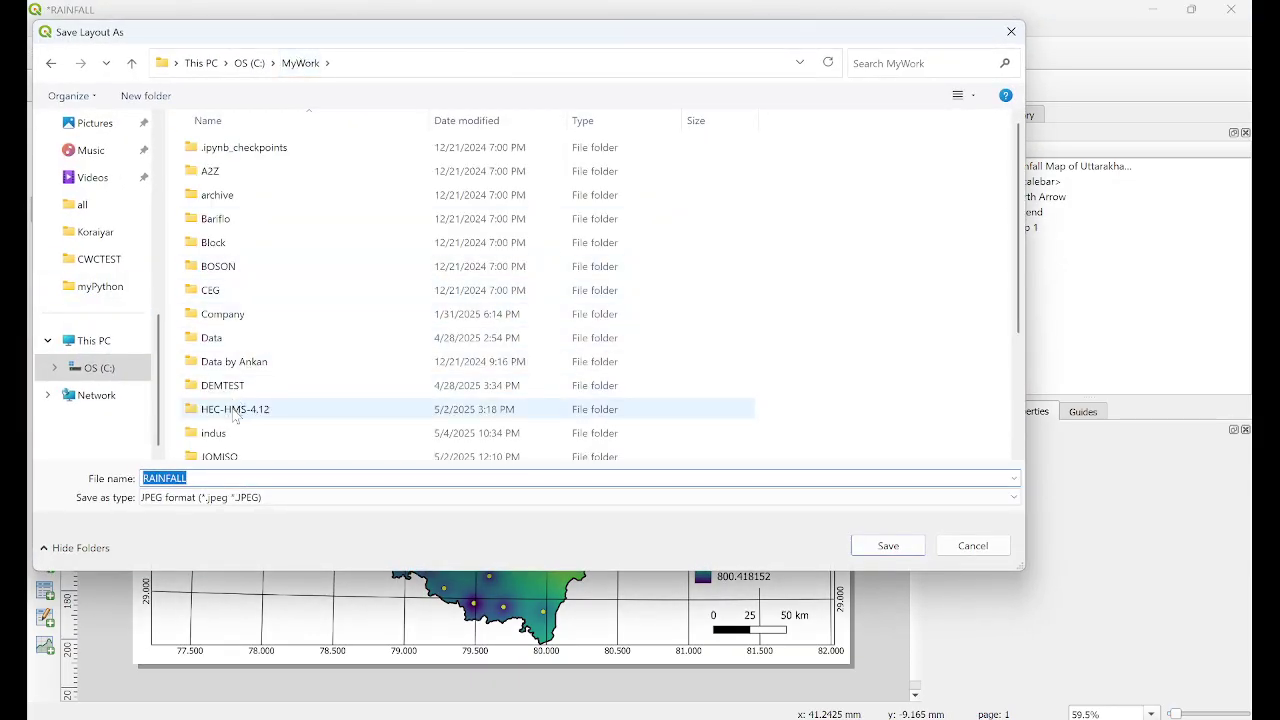
{"action": "scroll", "coordinate": [291, 407], "scroll_direction": "down", "scroll_amount": 2}
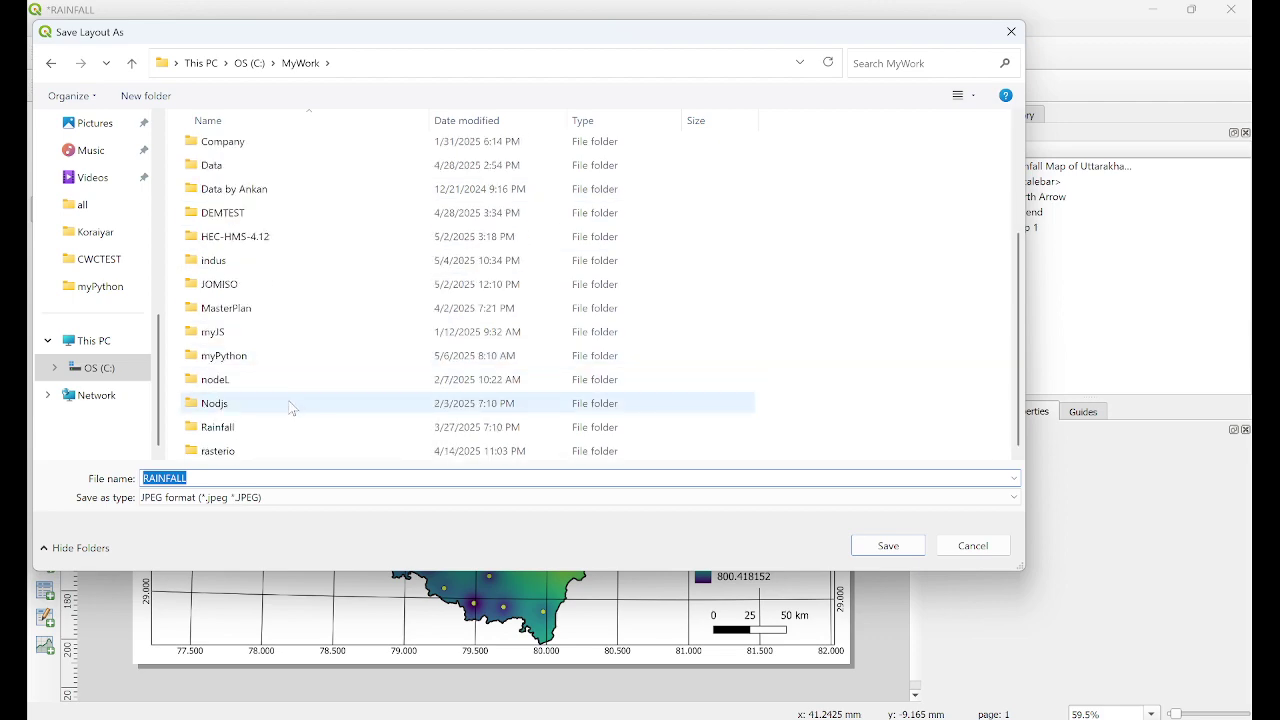
{"action": "double_click", "coordinate": [238, 356]}
{"action": "left_click", "coordinate": [876, 552]}
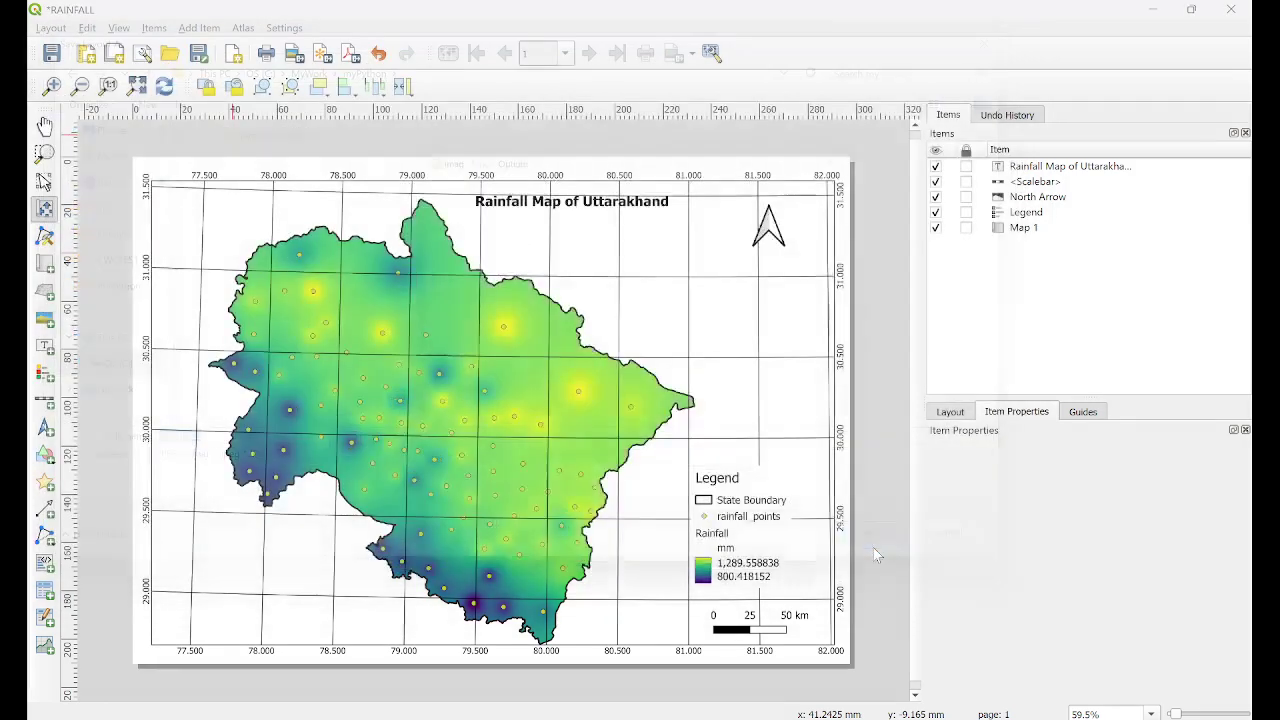
{"action": "left_click", "coordinate": [747, 582]}
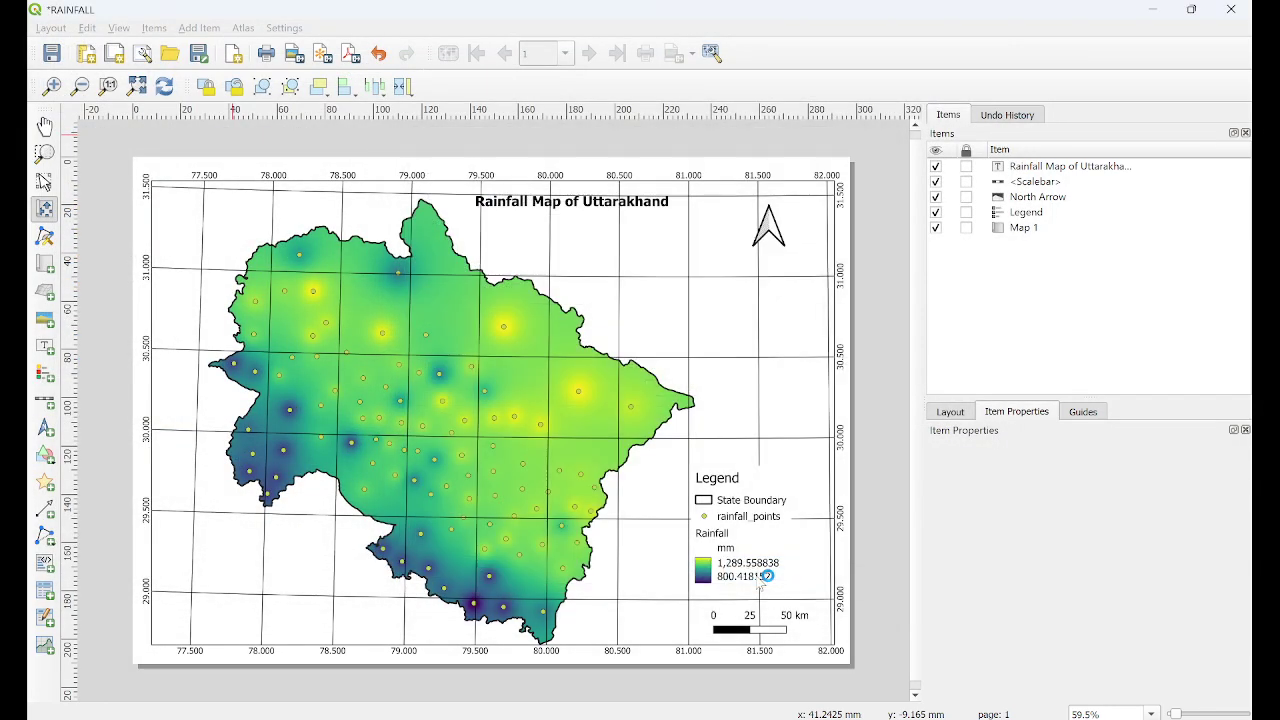
- Open the exported RAINFALL image from its folder, check the map, and close the viewer
{"action": "left_click", "coordinate": [437, 119]}
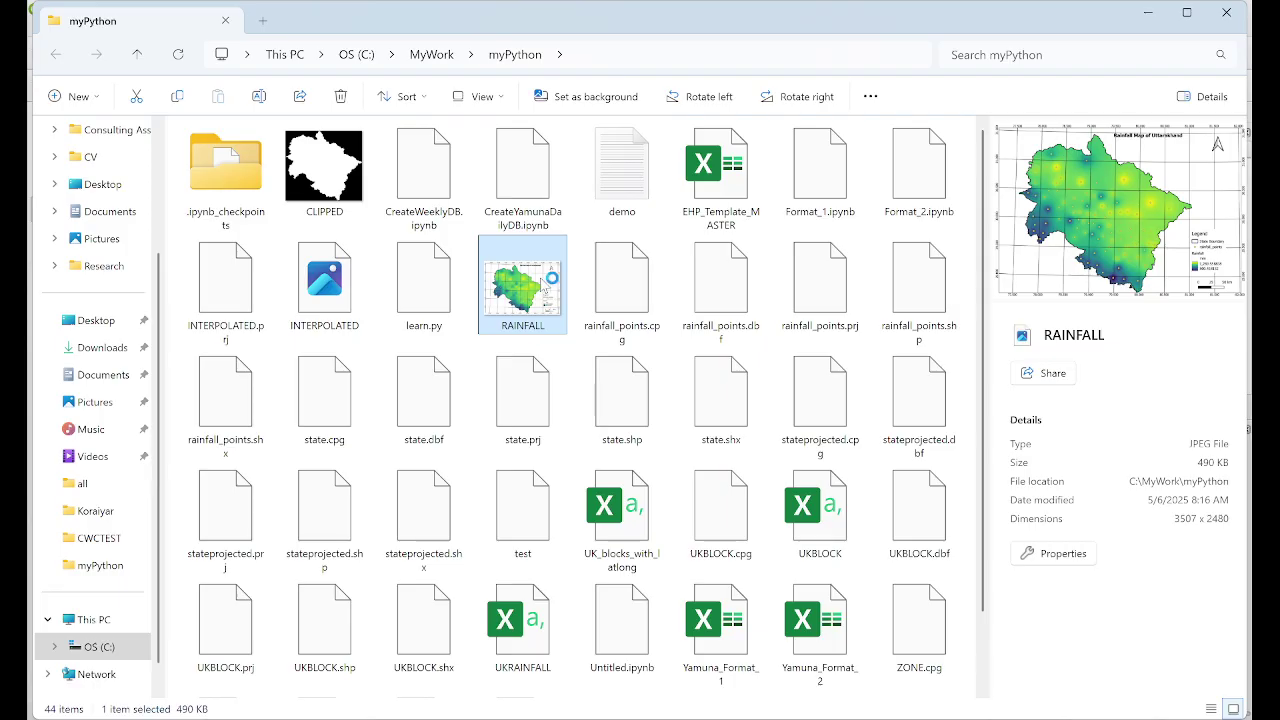
{"action": "double_click", "coordinate": [541, 286]}
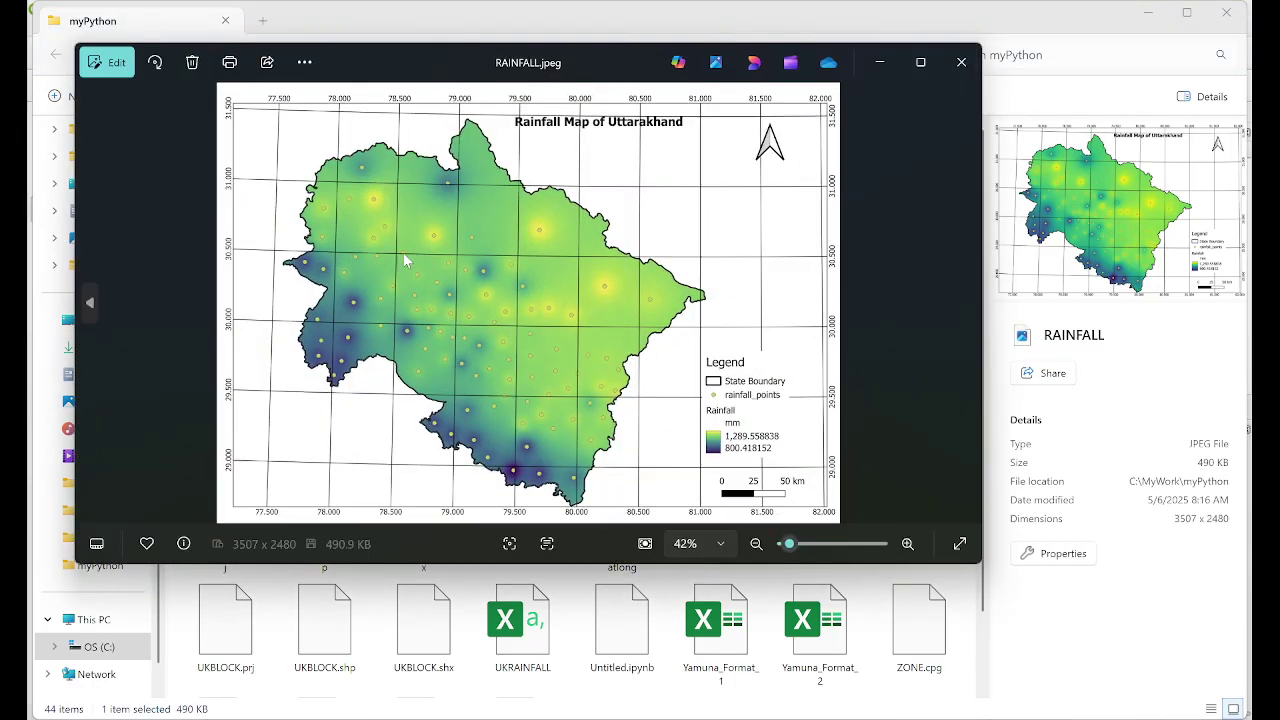
{"action": "left_click", "coordinate": [972, 57]}
- Switch to the main QGIS project window and close the Layout Manager
{"action": "mouse_move", "coordinate": [848, 717]}
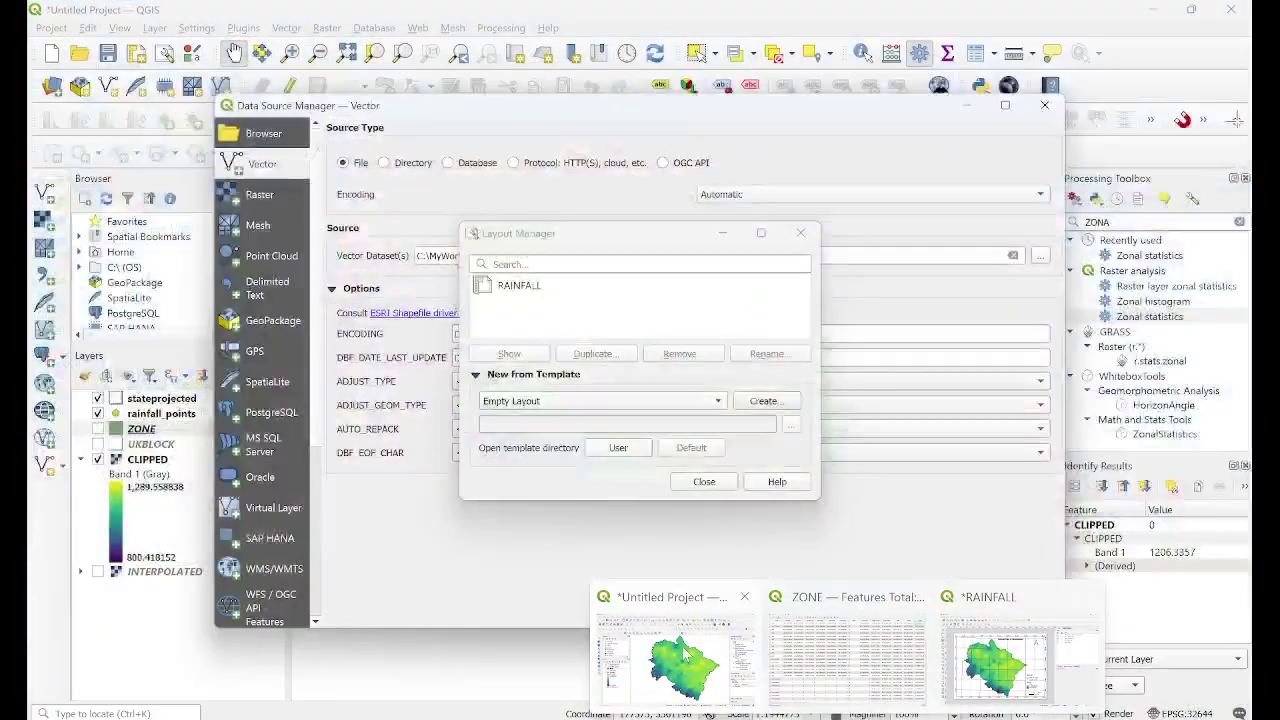
{"action": "left_click", "coordinate": [680, 655]}
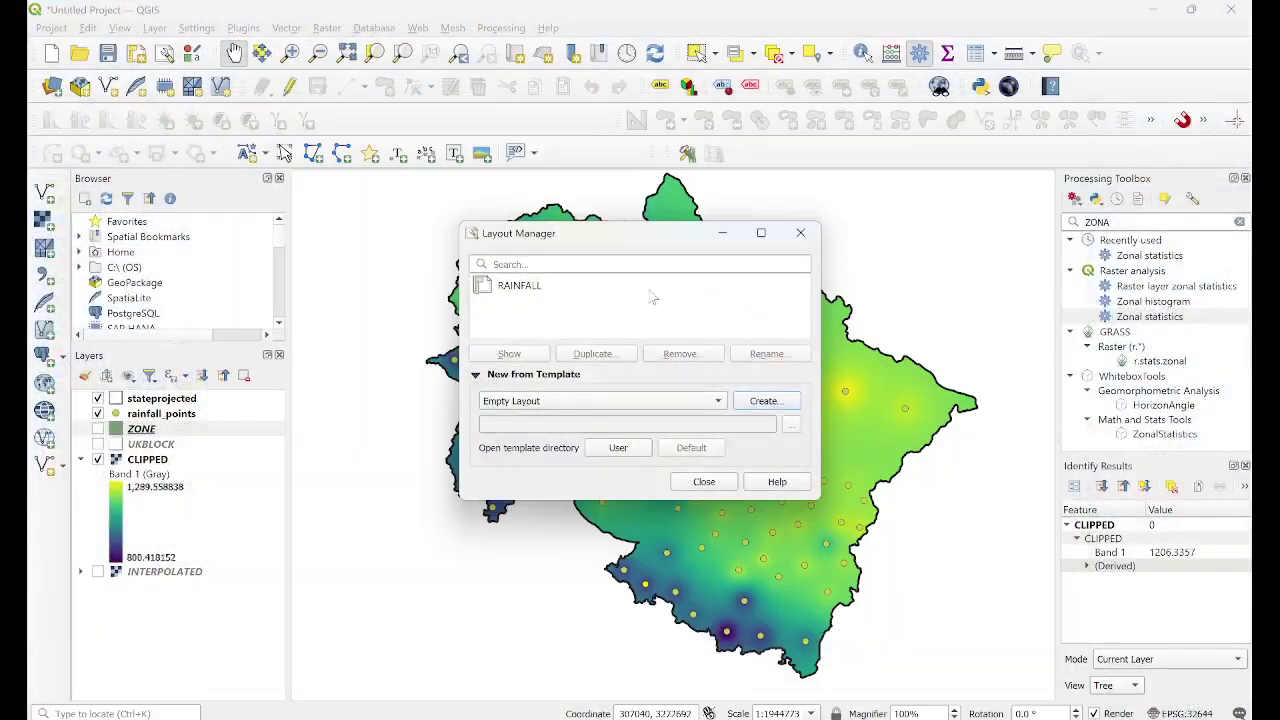
{"action": "left_click", "coordinate": [800, 232]}
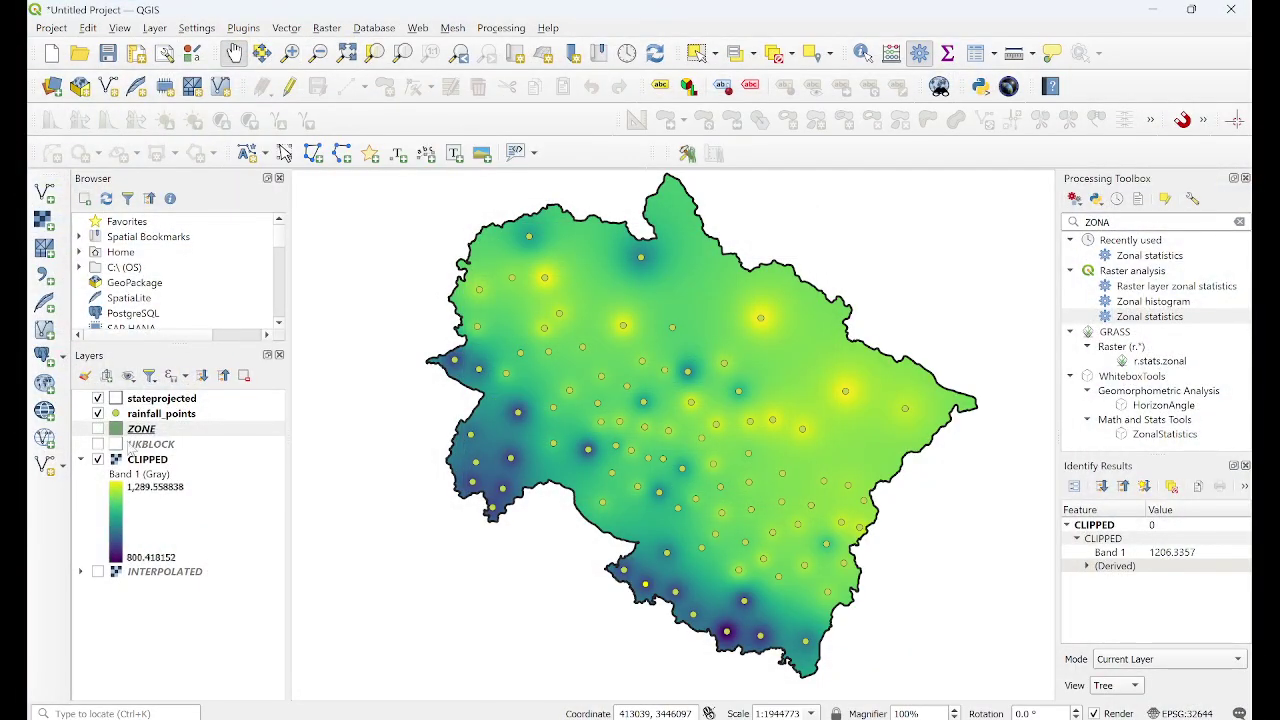
- Change the CLIPPED raster's color ramp to Turbo in its symbology
{"action": "double_click", "coordinate": [148, 474]}
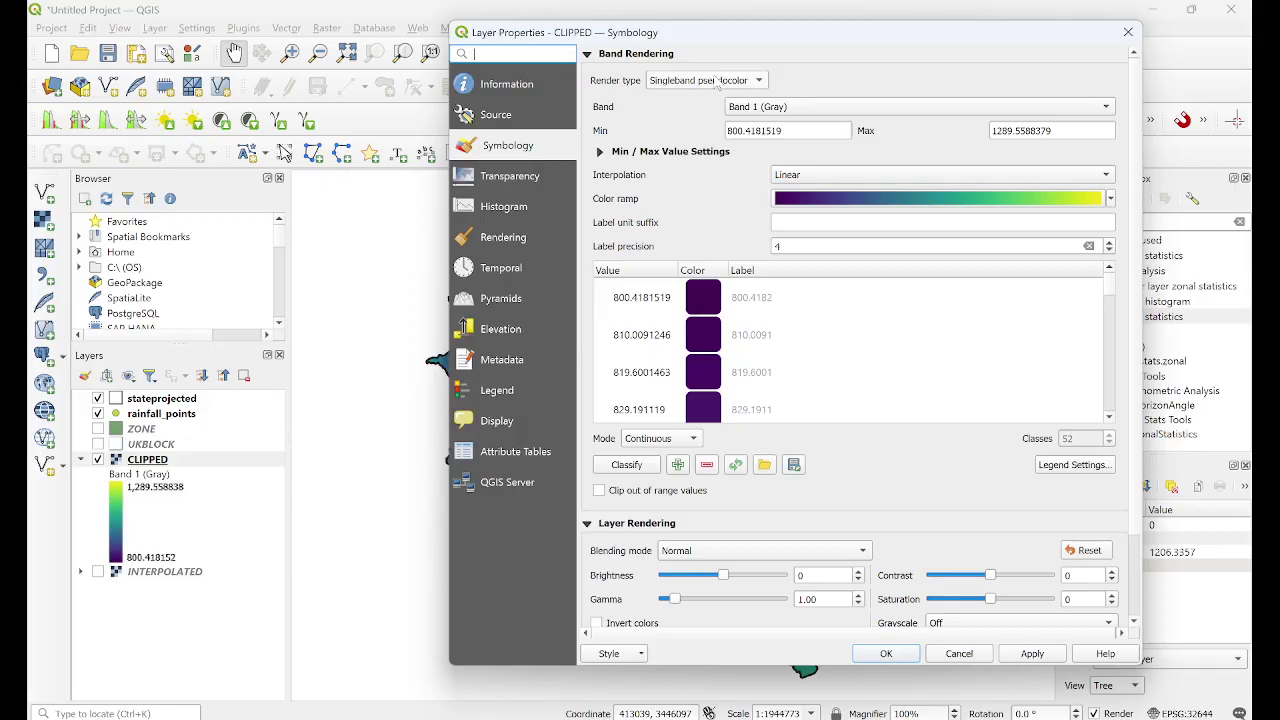
{"action": "left_click", "coordinate": [1106, 199]}
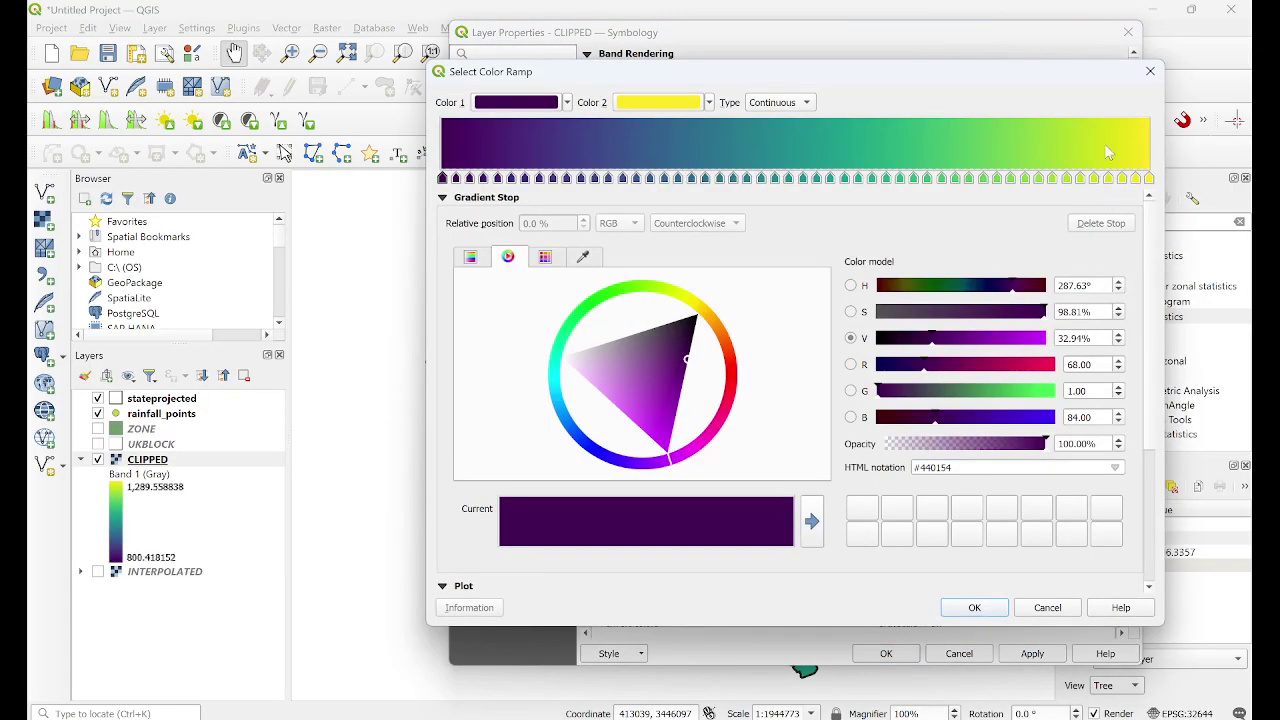
{"action": "left_click", "coordinate": [1150, 71]}
{"action": "left_click", "coordinate": [1113, 200]}
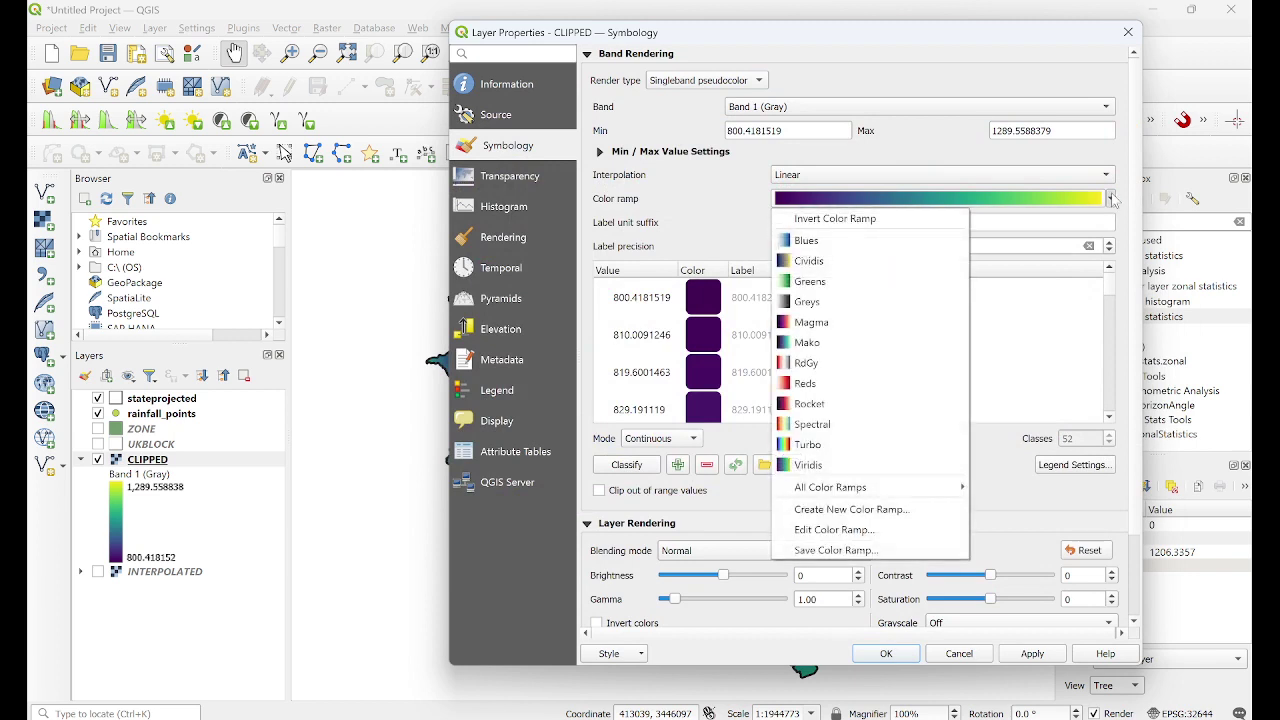
{"action": "left_click", "coordinate": [850, 457]}
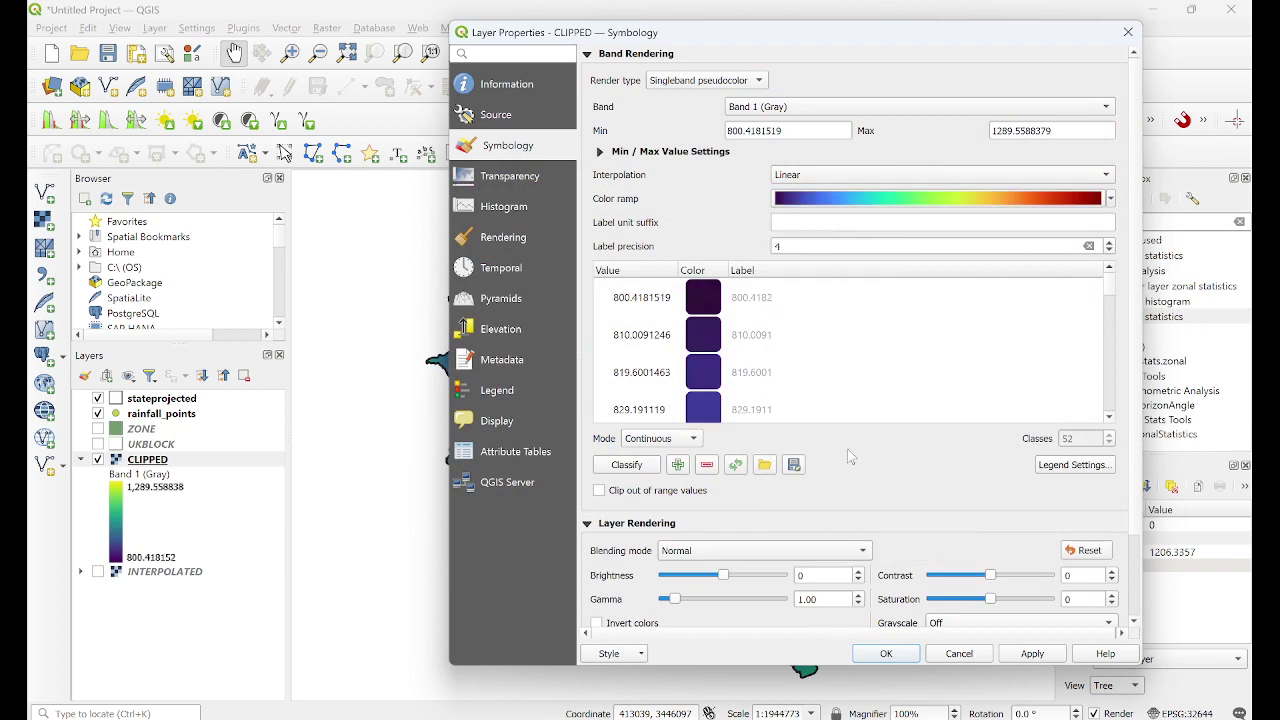
{"action": "left_click", "coordinate": [1032, 653]}
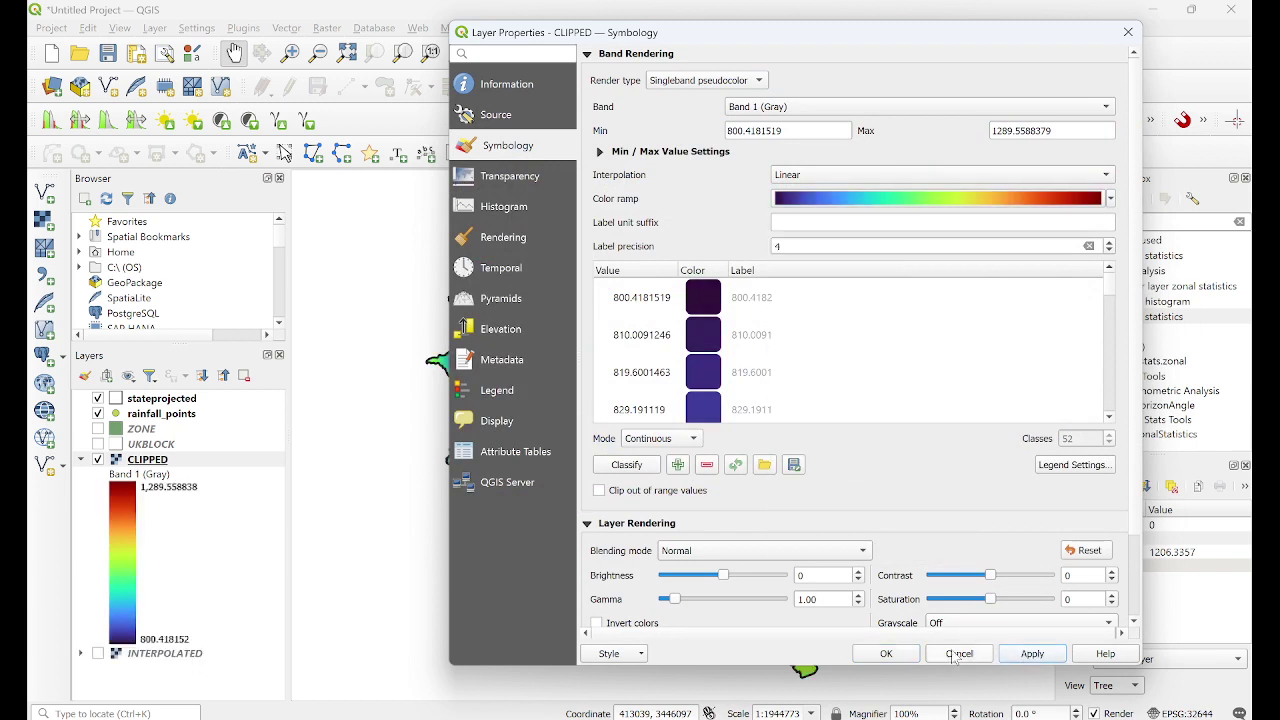
{"action": "left_click", "coordinate": [886, 653]}
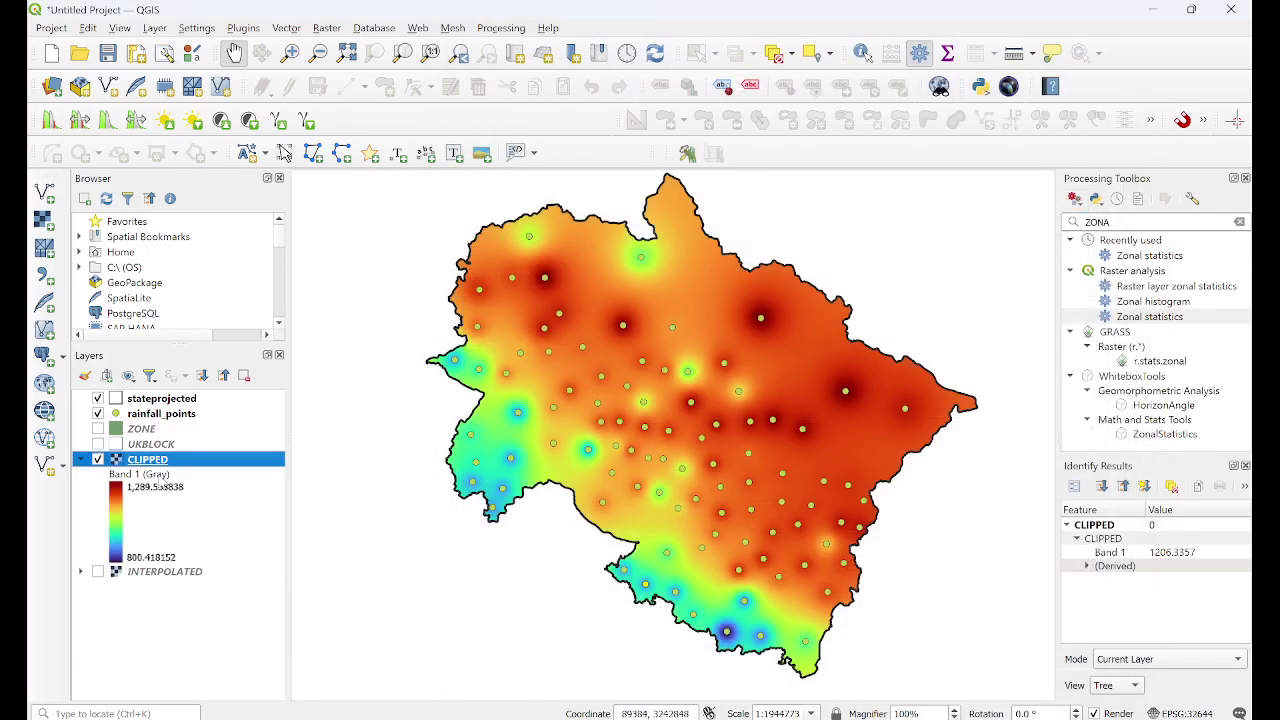
- Set the CLIPPED raster's minimum to 800.41 and maximum to 1289.55 in its symbology
{"action": "double_click", "coordinate": [150, 462]}
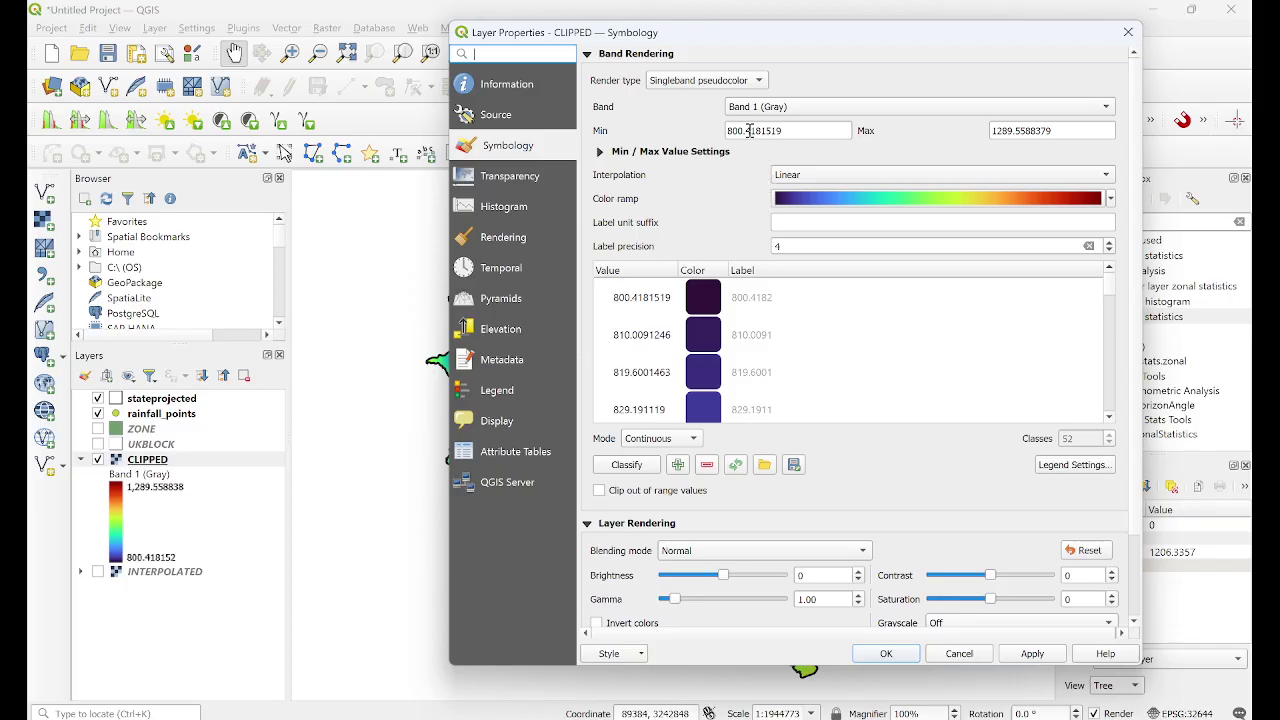
{"action": "left_click_drag", "start_coordinate": [755, 130], "coordinate": [776, 130]}
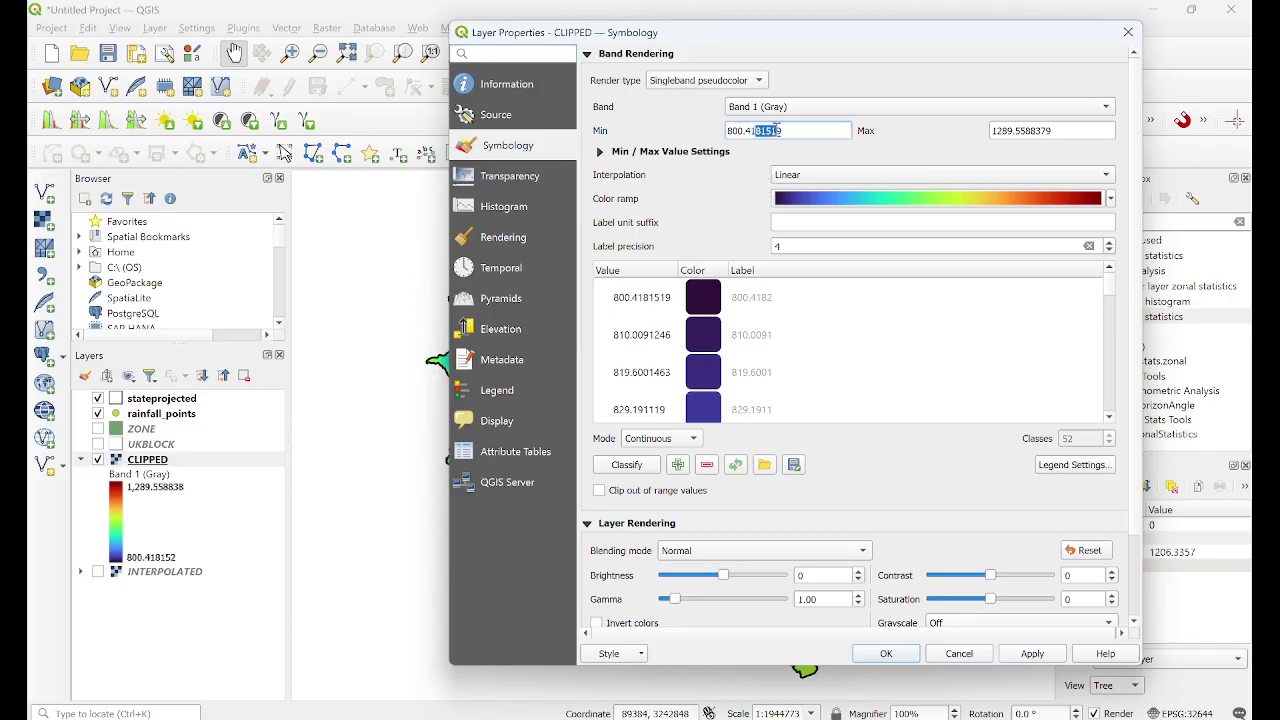
{"action": "key", "text": "BackSpace"}
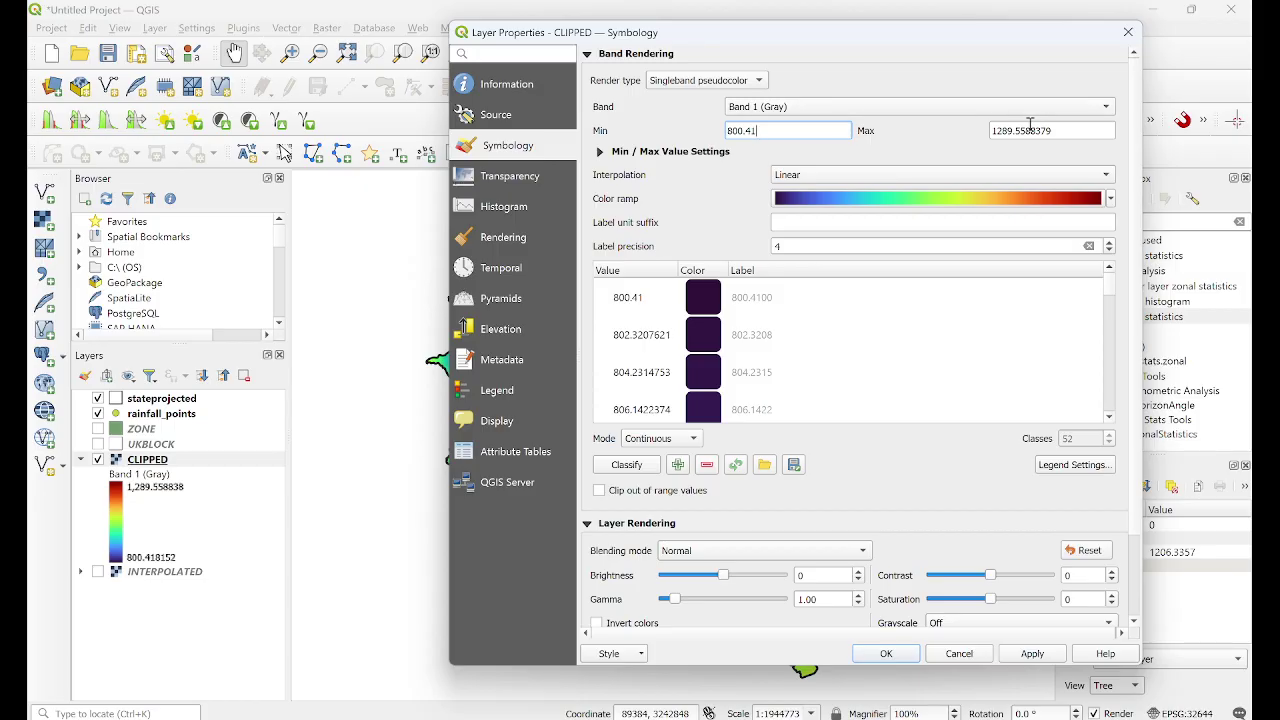
{"action": "left_click_drag", "start_coordinate": [1026, 130], "coordinate": [1095, 130]}
{"action": "key", "text": "BackSpace"}
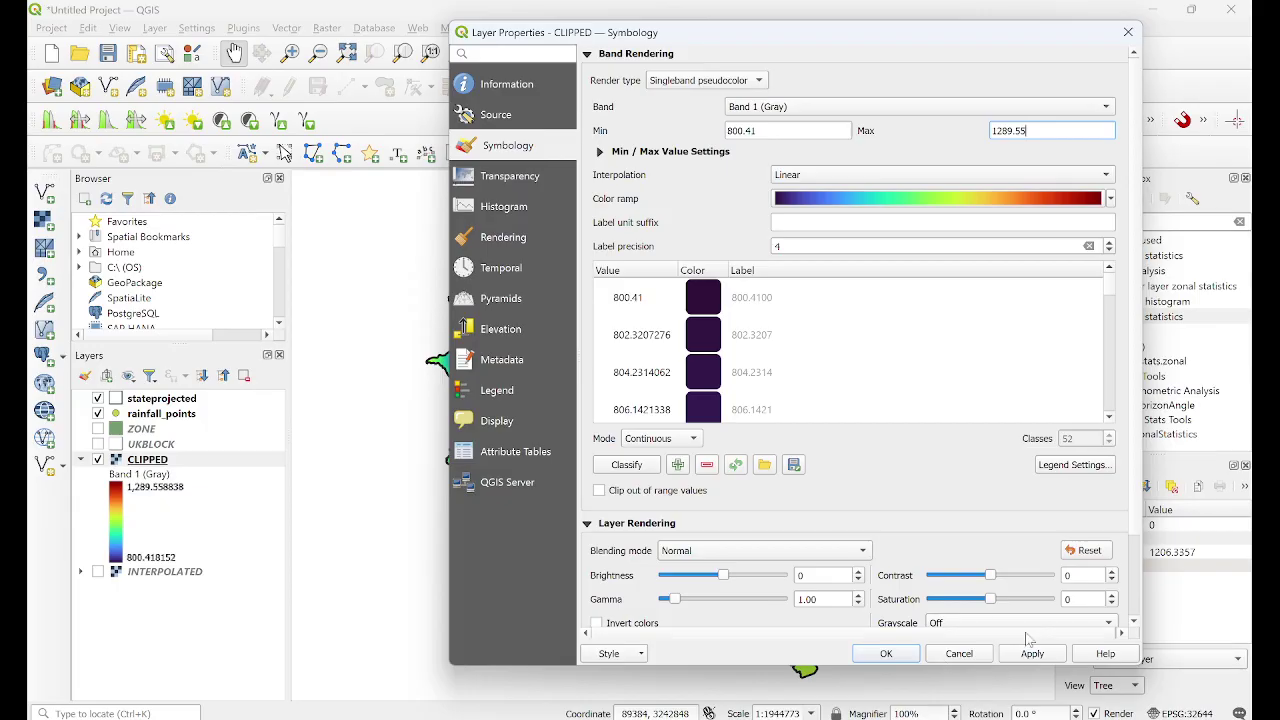
{"action": "left_click", "coordinate": [1035, 657]}
{"action": "left_click", "coordinate": [886, 653]}
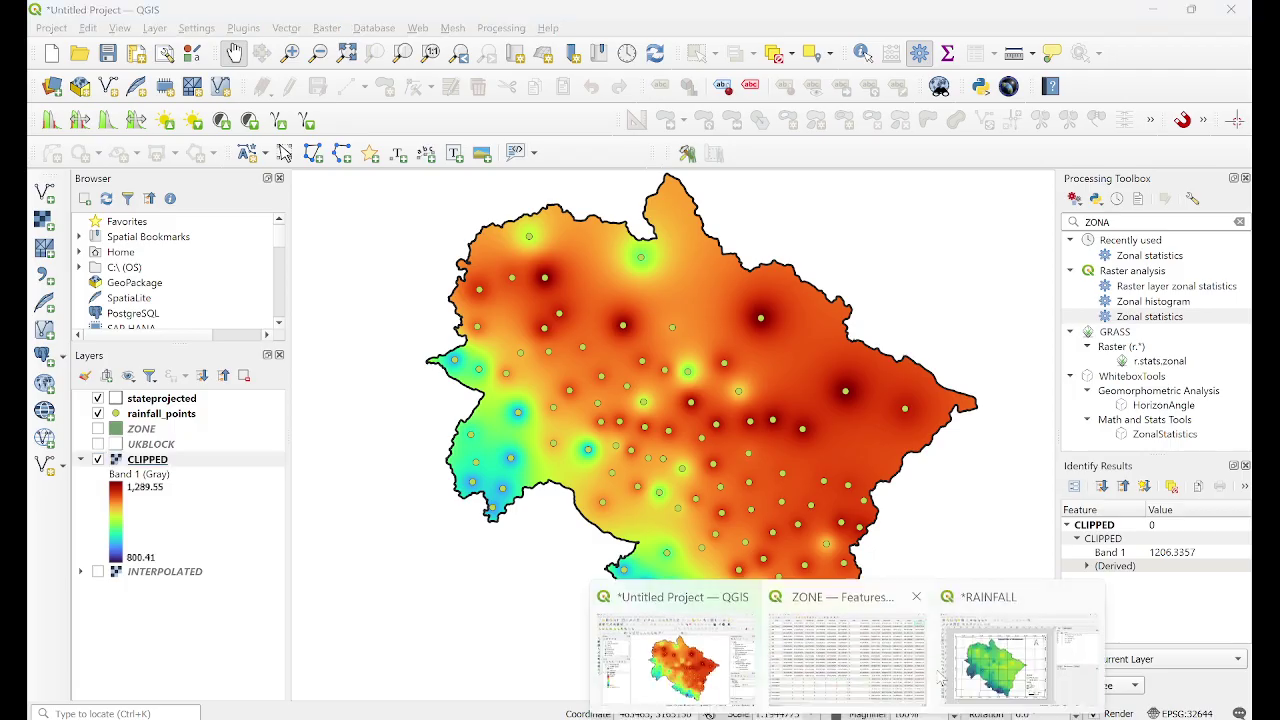
- Update the RAINFALL layout's view with the restyled raster, and cancel choosing a file for saving the project
{"action": "left_click", "coordinate": [1043, 650]}
{"action": "left_click", "coordinate": [137, 86]}
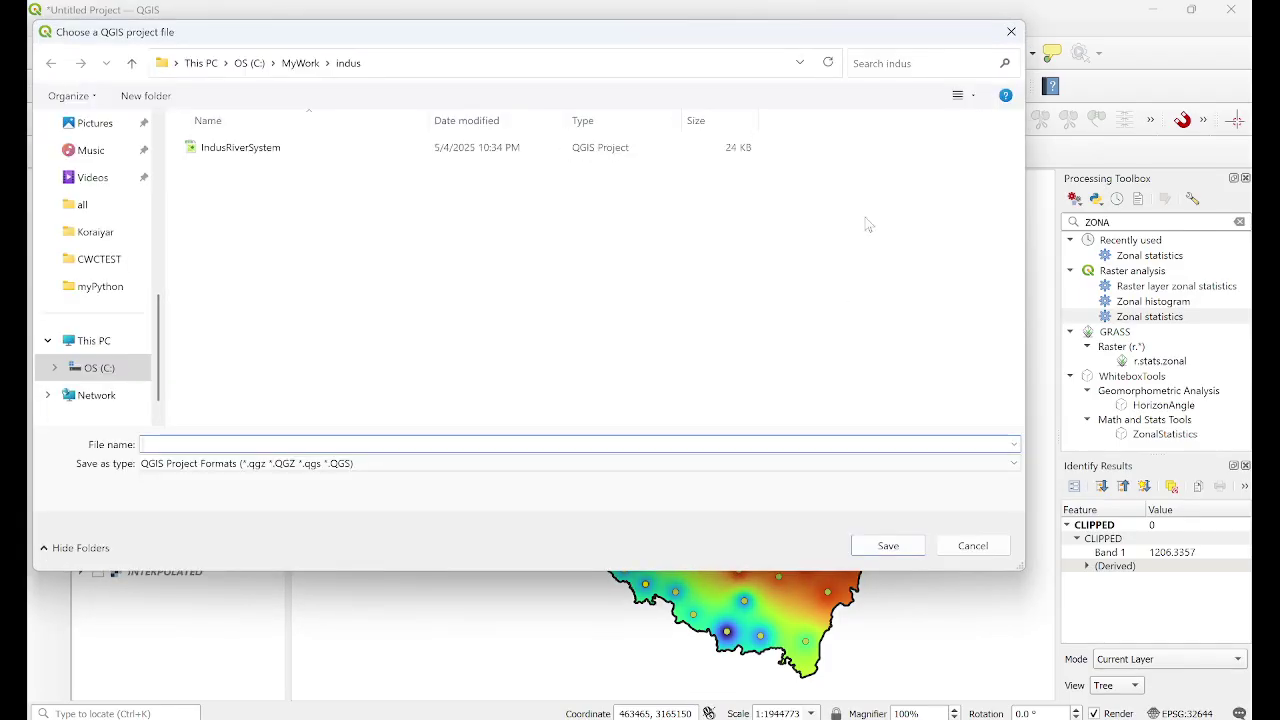
{"action": "left_click", "coordinate": [1011, 31]}
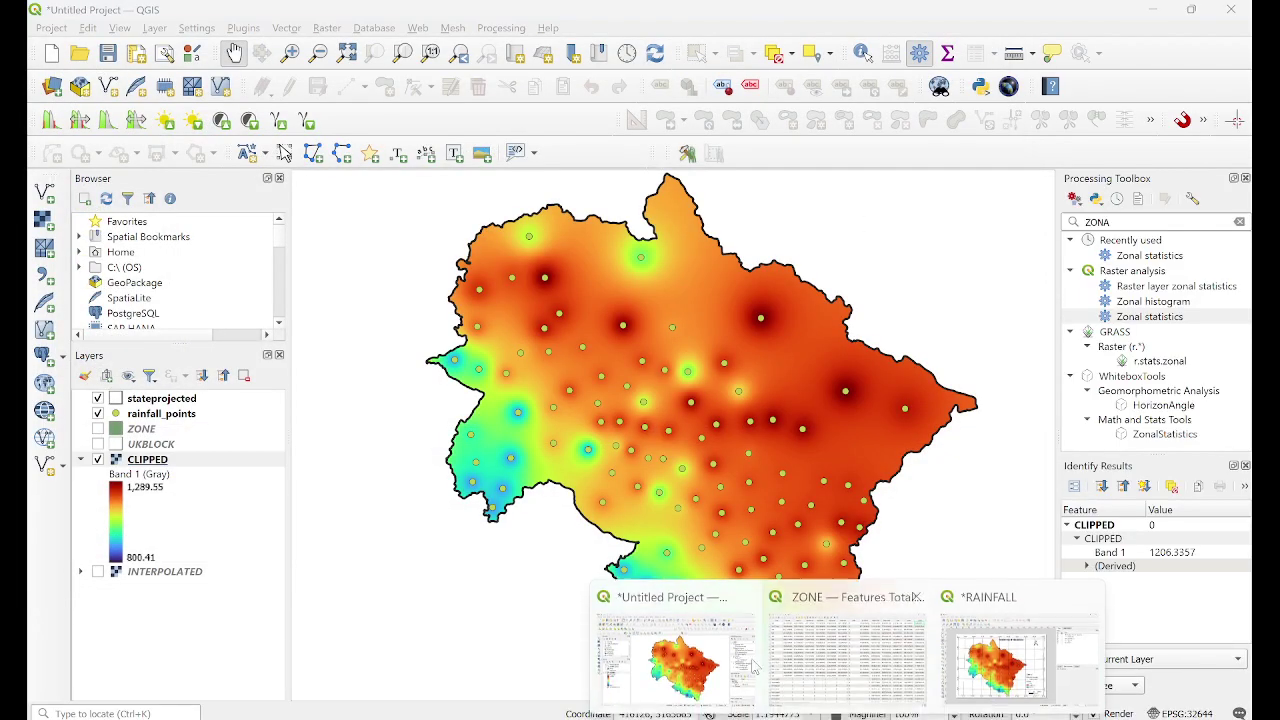